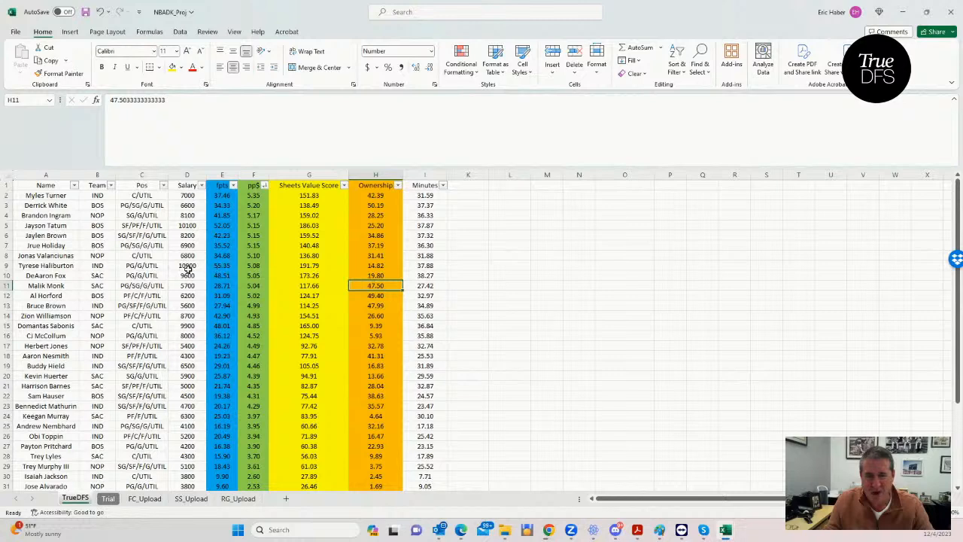
- Examine the player salaries and the lowest fpts projections across the whole TrueDFS sheet
{"action": "left_click", "coordinate": [188, 344]}
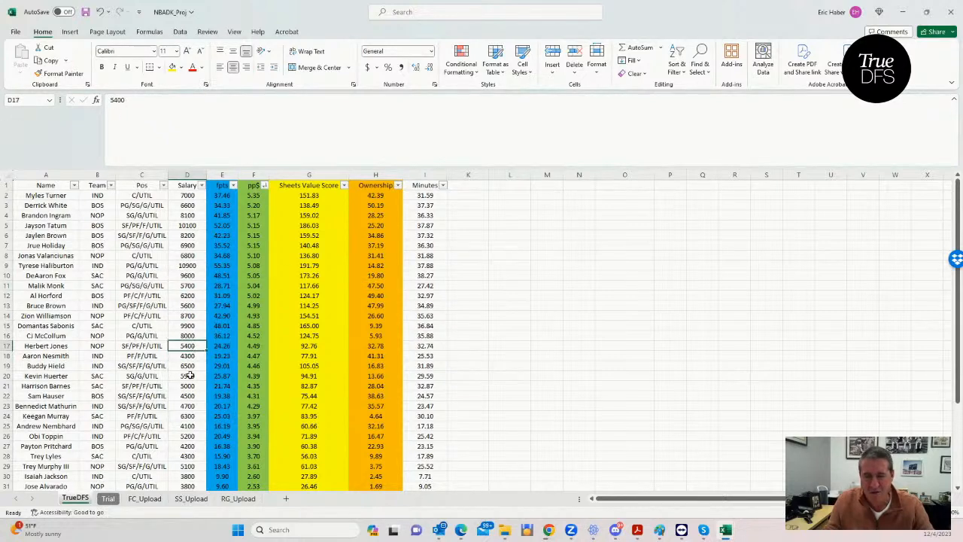
{"action": "scroll", "coordinate": [188, 353], "scroll_direction": "down", "scroll_amount": 4}
{"action": "scroll", "coordinate": [189, 368], "scroll_direction": "up", "scroll_amount": 2}
{"action": "scroll", "coordinate": [190, 379], "scroll_direction": "down", "scroll_amount": 2}
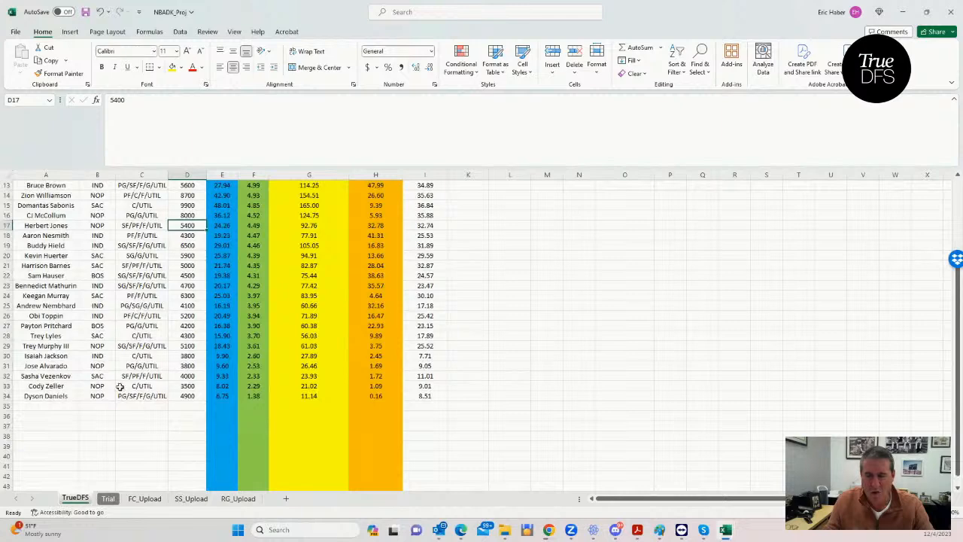
{"action": "scroll", "coordinate": [83, 391], "scroll_direction": "up", "scroll_amount": 2}
{"action": "scroll", "coordinate": [84, 390], "scroll_direction": "down", "scroll_amount": 3}
{"action": "scroll", "coordinate": [83, 390], "scroll_direction": "up", "scroll_amount": 5}
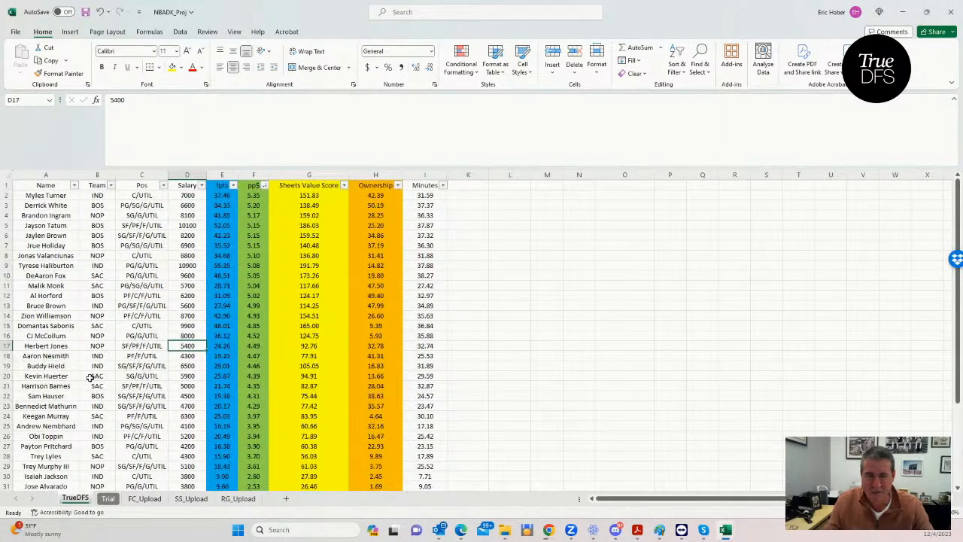
{"action": "left_click", "coordinate": [522, 334]}
{"action": "left_click", "coordinate": [567, 334]}
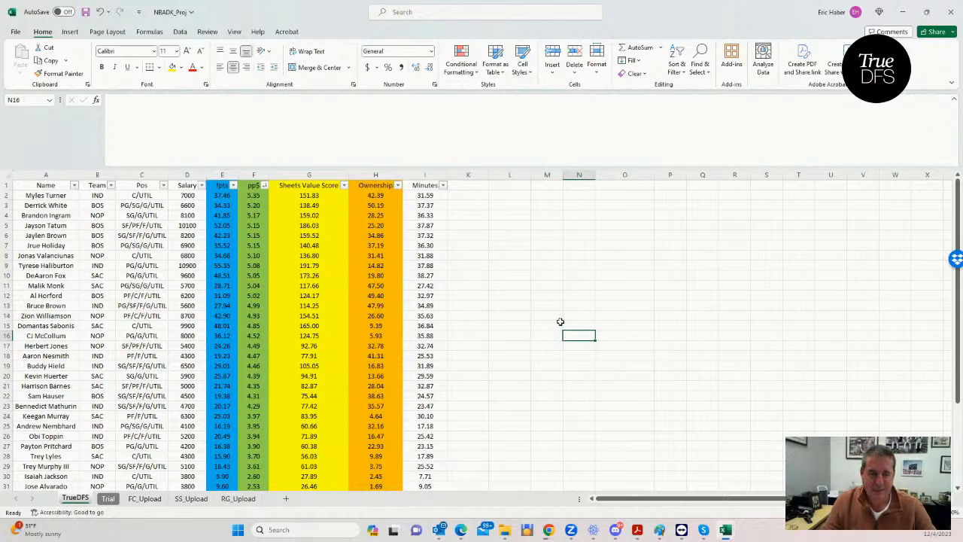
{"action": "scroll", "coordinate": [549, 334], "scroll_direction": "down", "scroll_amount": 4}
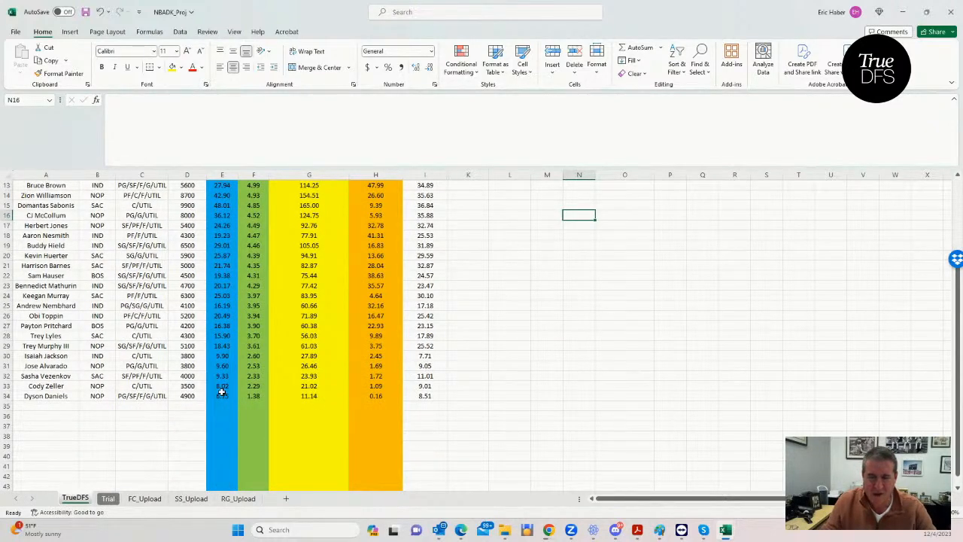
{"action": "left_click", "coordinate": [222, 396]}
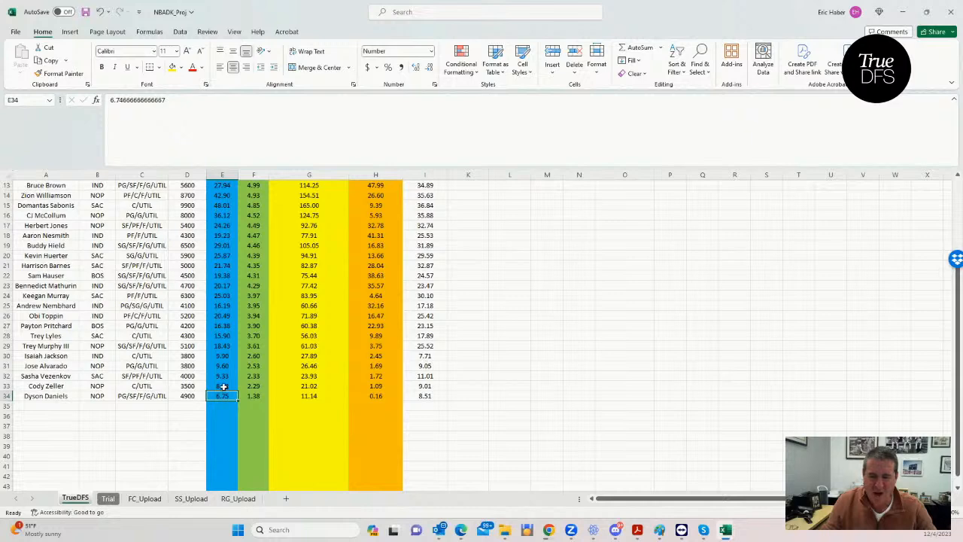
{"action": "scroll", "coordinate": [226, 373], "scroll_direction": "up", "scroll_amount": 4}
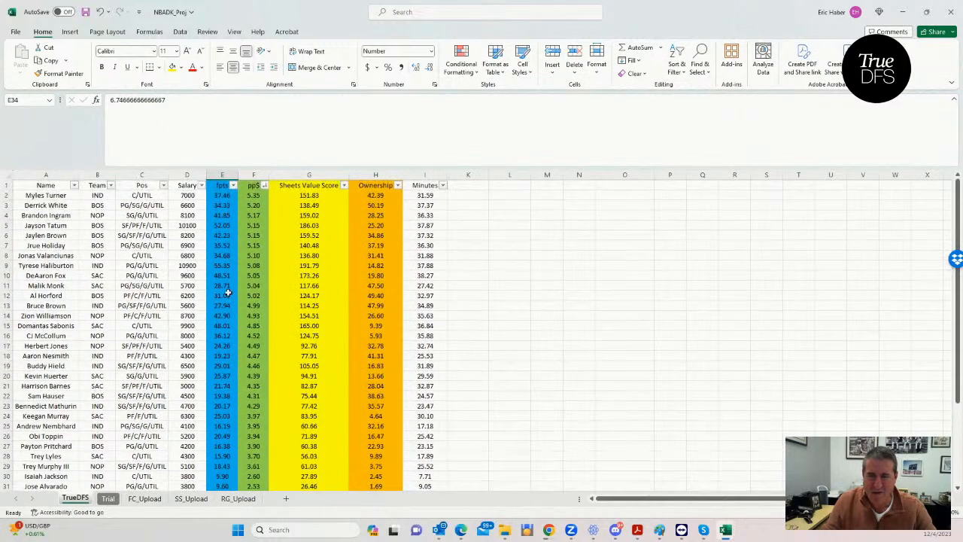
- Sort the player table by Team in ascending order and review the players listed for BOS, IND, NOP and SAC
{"action": "left_click", "coordinate": [110, 185]}
{"action": "left_click", "coordinate": [80, 197]}
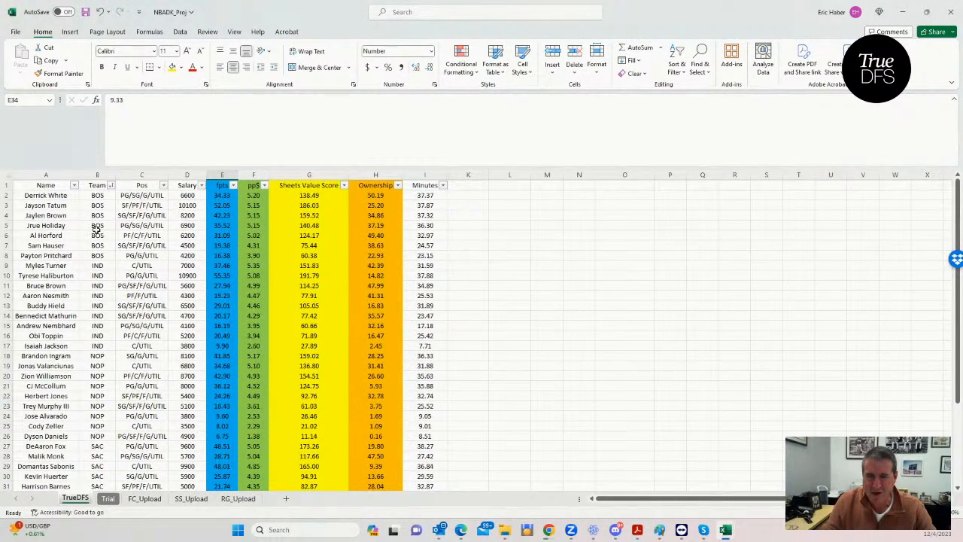
{"action": "left_click", "coordinate": [98, 255]}
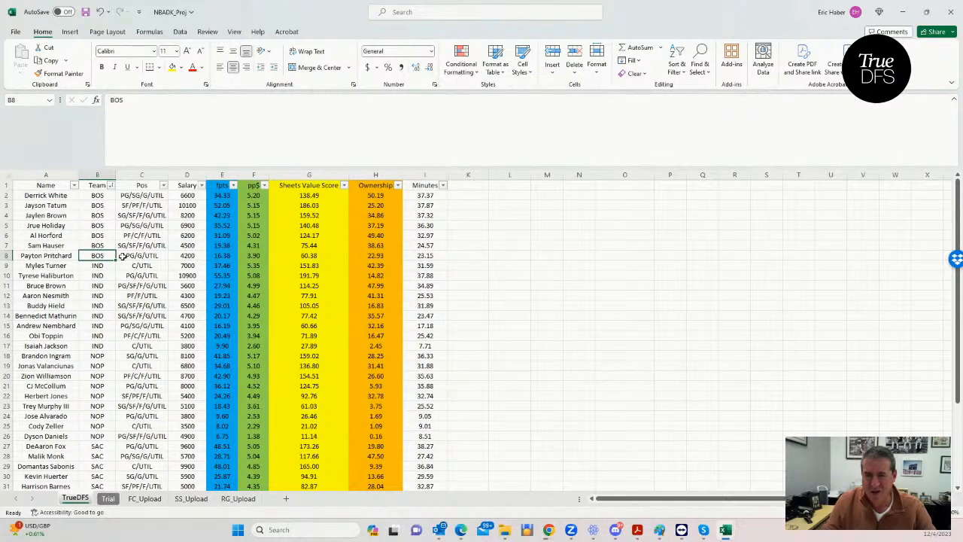
{"action": "left_click", "coordinate": [100, 336]}
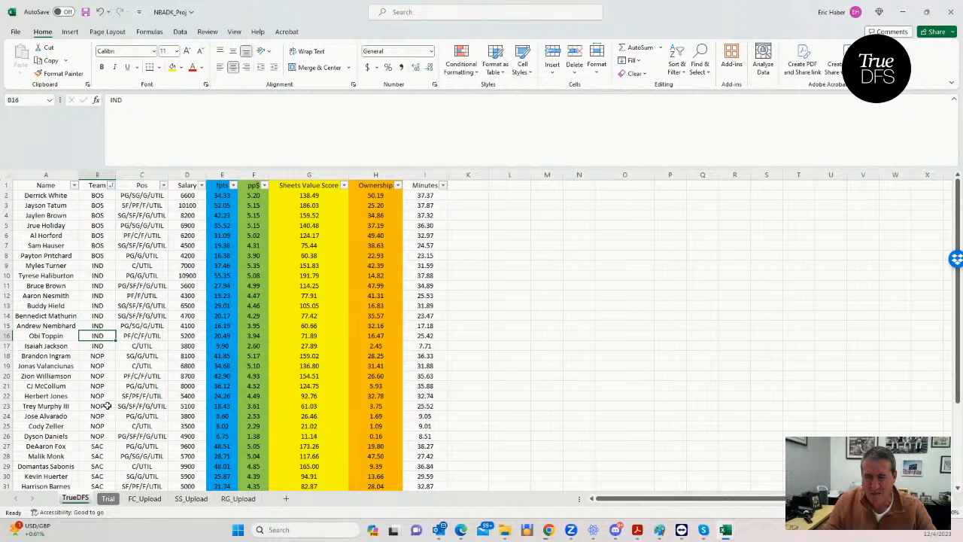
{"action": "scroll", "coordinate": [108, 406], "scroll_direction": "down", "scroll_amount": 2}
{"action": "left_click", "coordinate": [98, 376]}
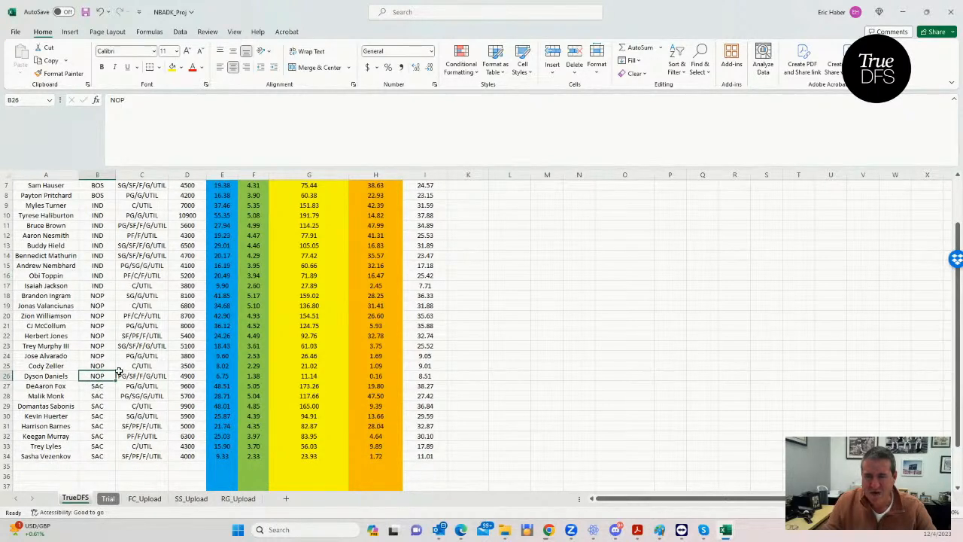
{"action": "left_click", "coordinate": [100, 455]}
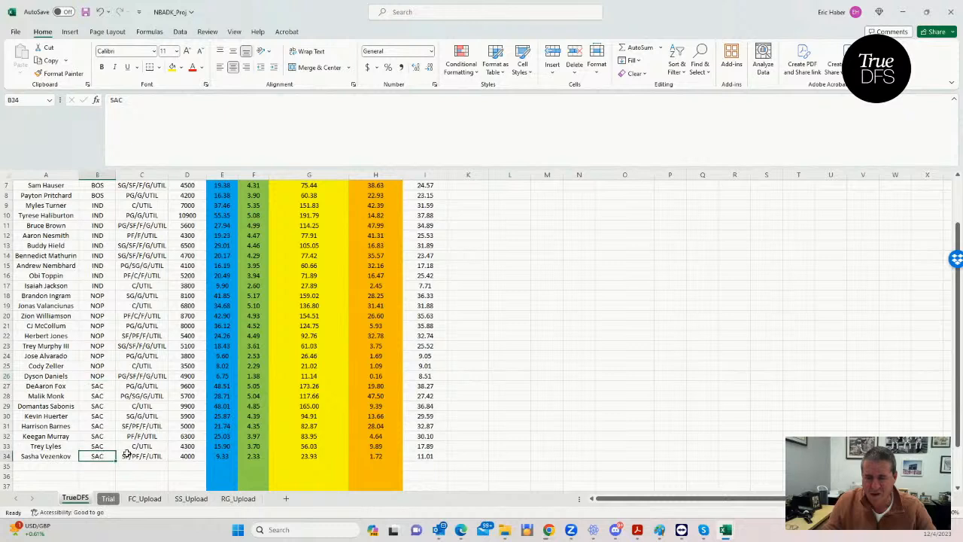
{"action": "scroll", "coordinate": [251, 413], "scroll_direction": "up", "scroll_amount": 2}
{"action": "left_click", "coordinate": [98, 196]}
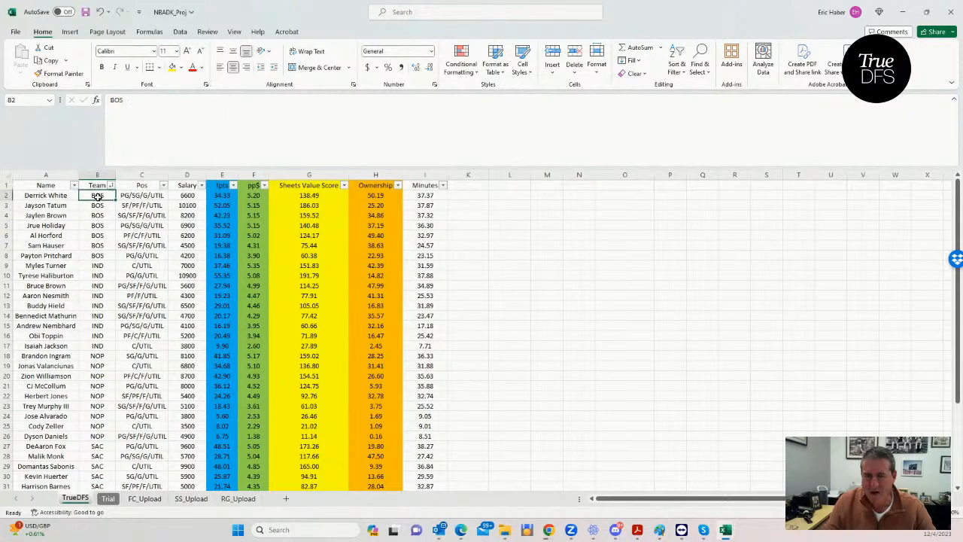
{"action": "left_click", "coordinate": [92, 244]}
{"action": "left_click", "coordinate": [97, 256]}
{"action": "left_click", "coordinate": [245, 256]}
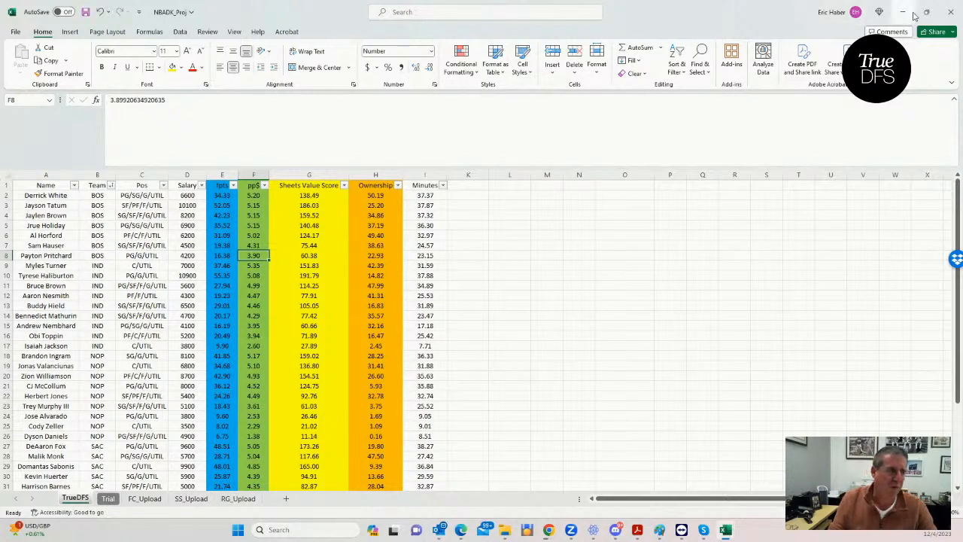
- Look at the DraftKings draft page for the NBA $101K Money Ball and return to the NBADK_Proj workbook
{"action": "mouse_move", "coordinate": [917, 15]}
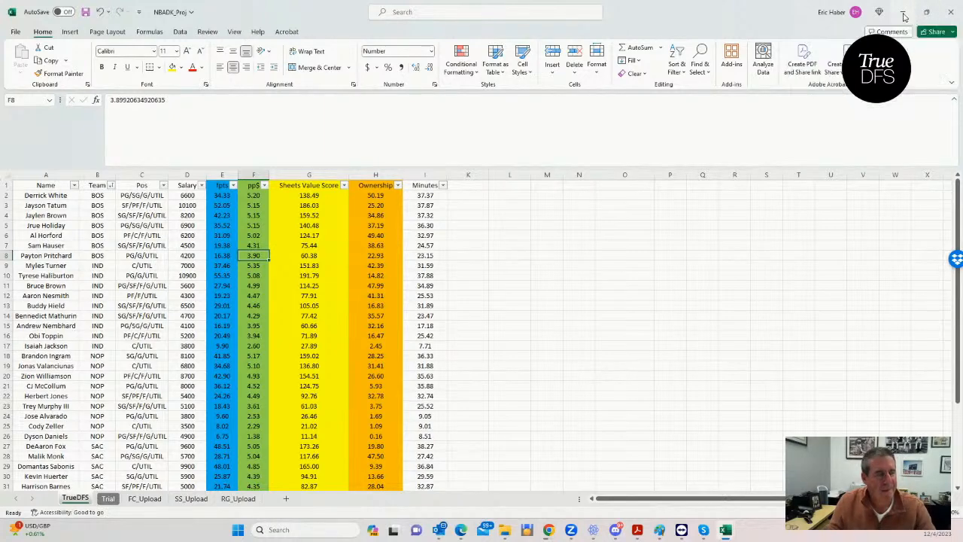
{"action": "left_click", "coordinate": [902, 13]}
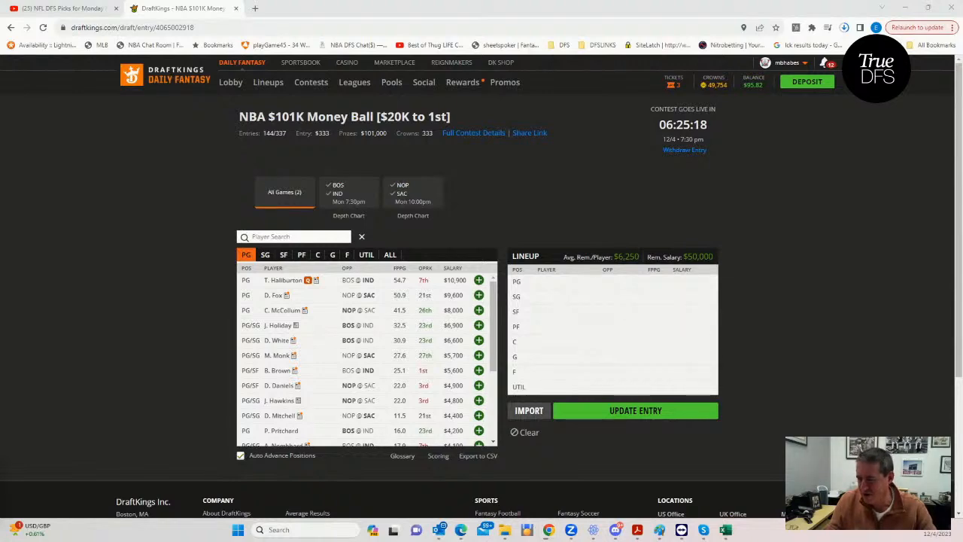
{"action": "left_click", "coordinate": [726, 529]}
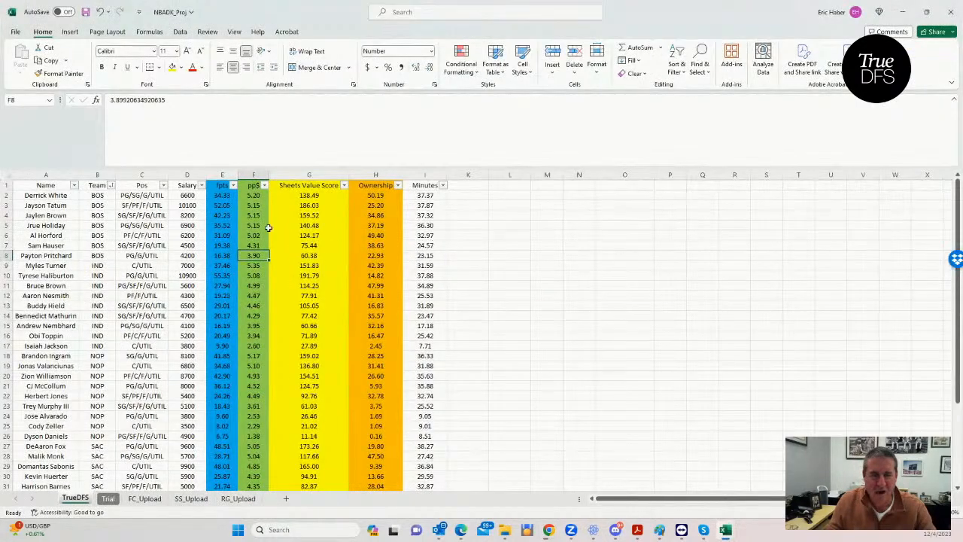
- Sort the player table by pp$ from largest to smallest and inspect the top players' team, position and pp$ values
{"action": "left_click", "coordinate": [264, 185]}
{"action": "left_click", "coordinate": [236, 213]}
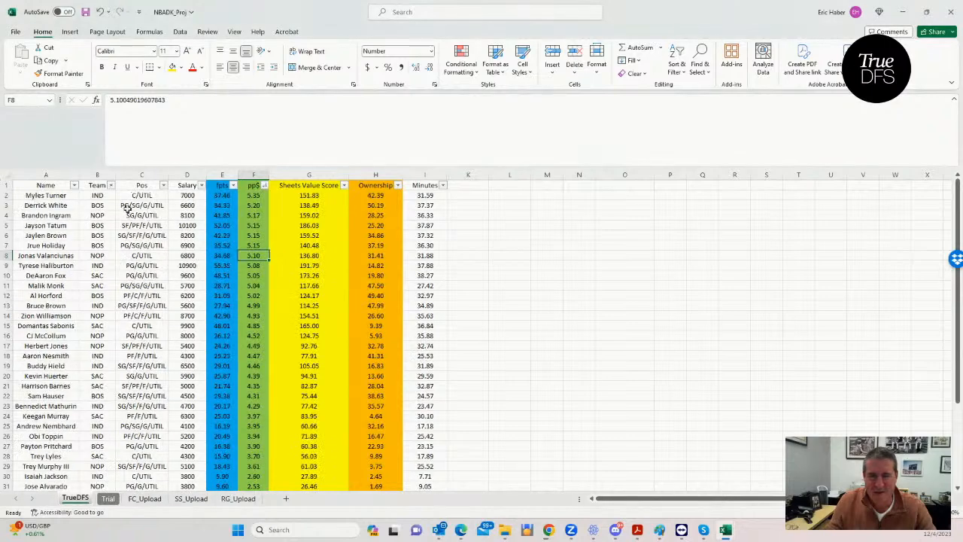
{"action": "left_click", "coordinate": [97, 197]}
{"action": "left_click", "coordinate": [251, 197]}
{"action": "left_click", "coordinate": [142, 205]}
{"action": "left_click", "coordinate": [250, 206]}
{"action": "left_click", "coordinate": [254, 224]}
- Select the salaries of the seven highest pp$ players, D2:D8, and extend the selection to D13 to check the average salary
{"action": "left_click_drag", "start_coordinate": [188, 196], "coordinate": [190, 255]}
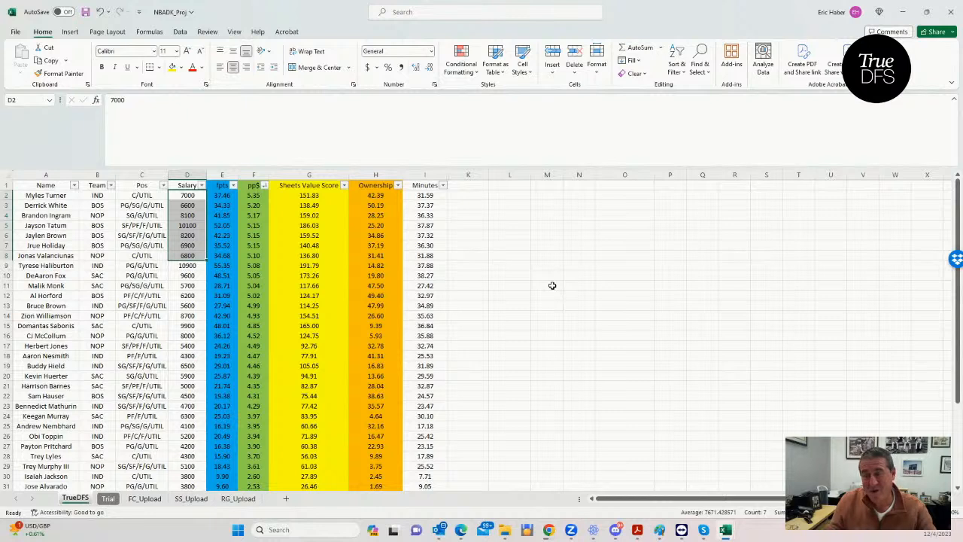
{"action": "left_click", "coordinate": [303, 256]}
{"action": "left_click", "coordinate": [180, 255]}
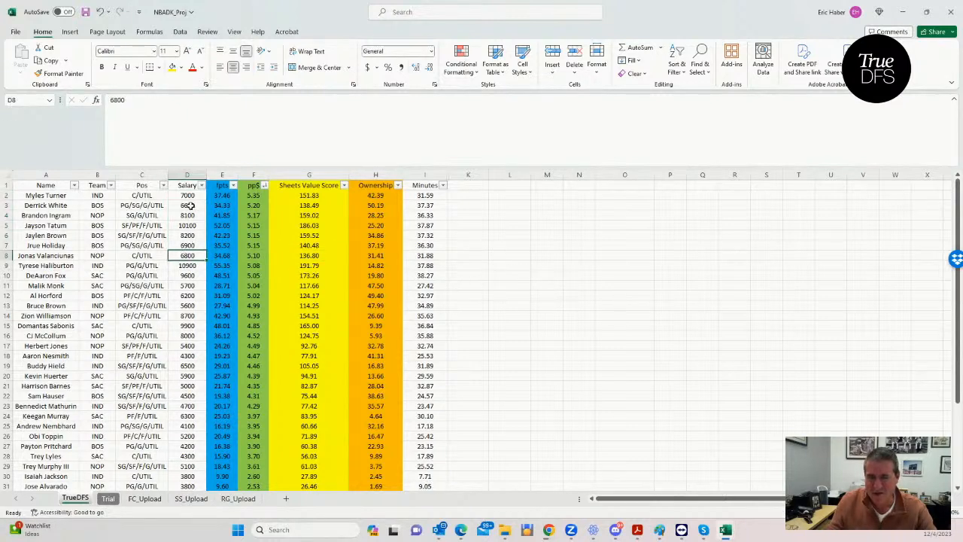
{"action": "left_click_drag", "start_coordinate": [191, 197], "coordinate": [185, 255]}
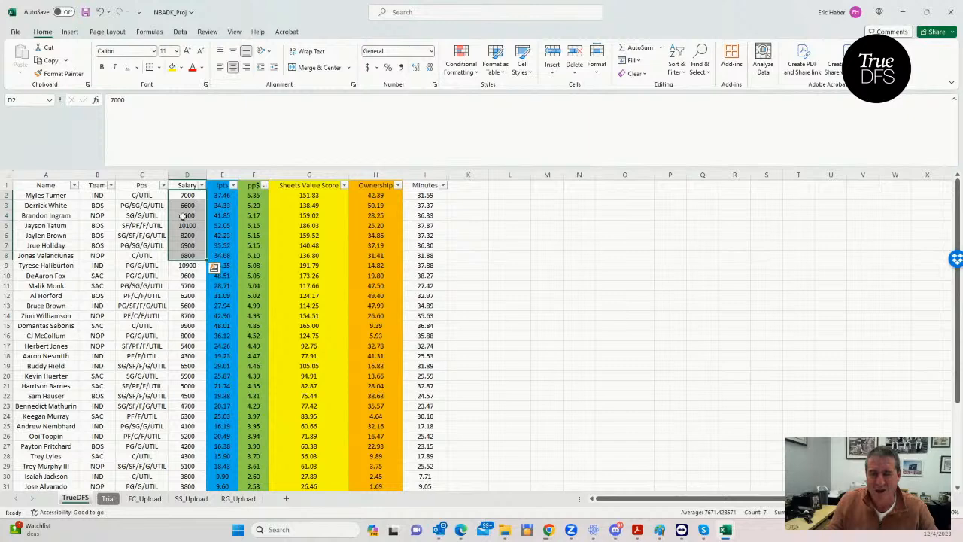
{"action": "left_click", "coordinate": [186, 305], "text": "shift"}
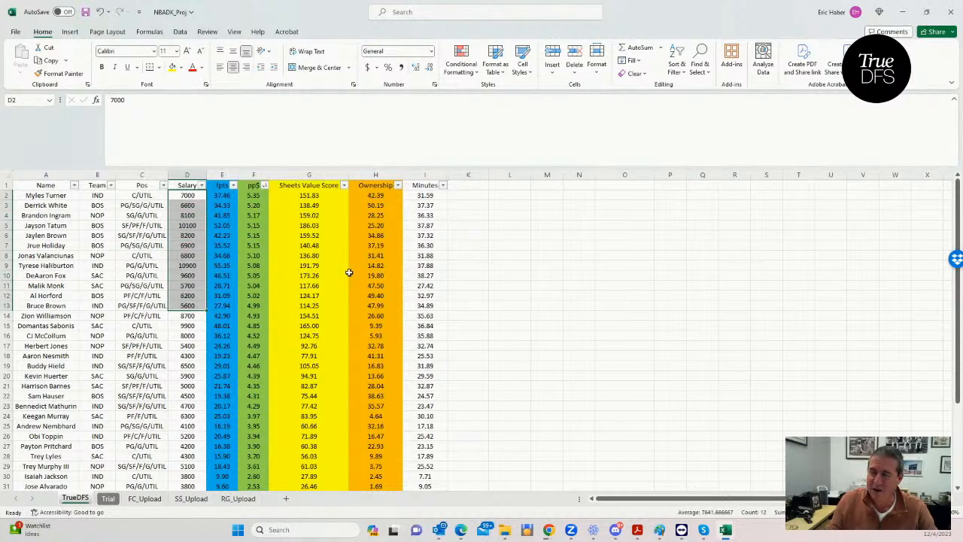
- Switch to Chrome and open the SaberSim app from sabersim.com in a new tab
{"action": "left_click", "coordinate": [902, 12]}
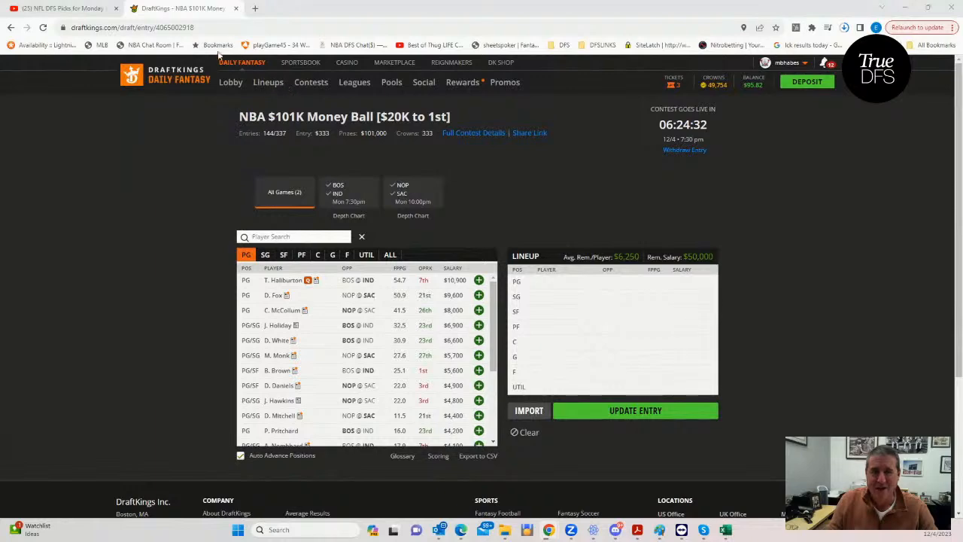
{"action": "left_click", "coordinate": [925, 27]}
{"action": "left_click", "coordinate": [820, 58]}
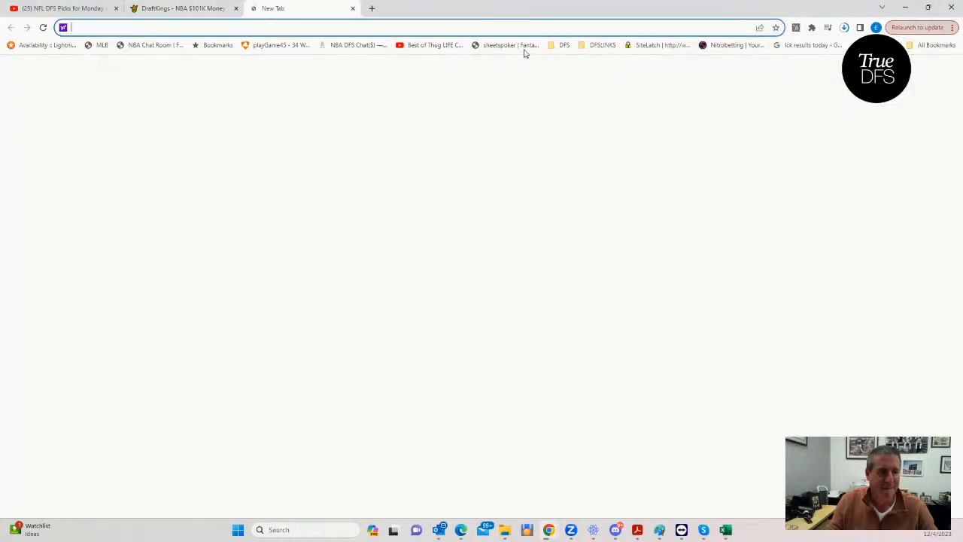
{"action": "type", "text": "sa"}
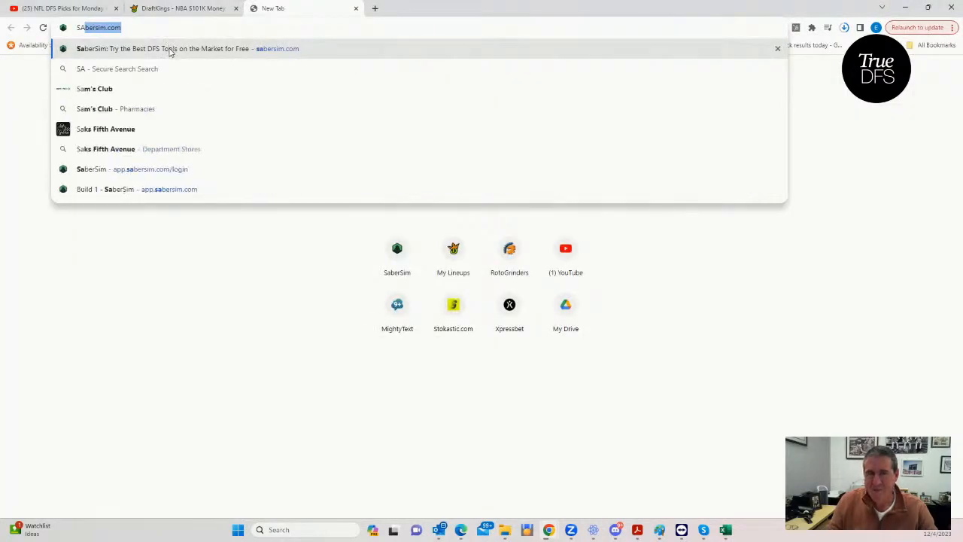
{"action": "key", "text": "Return"}
{"action": "left_click", "coordinate": [670, 75]}
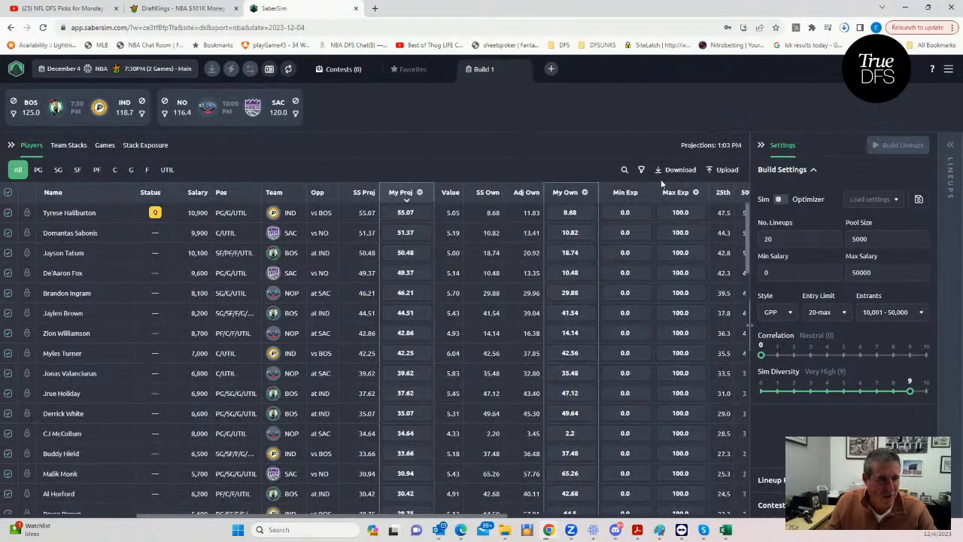
- Upload NBADK_Sim from the DFSSheets/KrugNBA folder as custom player data and save it, without creating a new projections source
{"action": "left_click", "coordinate": [722, 170]}
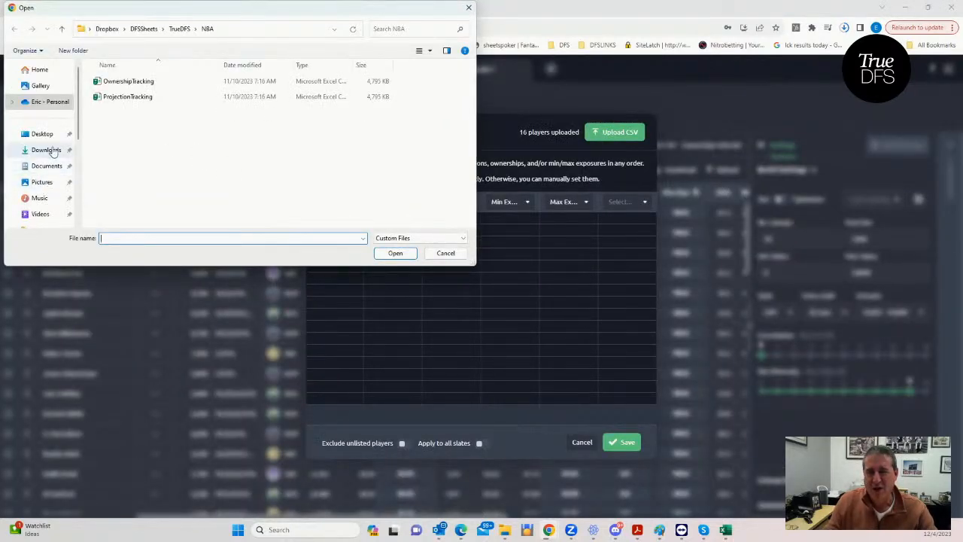
{"action": "scroll", "coordinate": [75, 182], "scroll_direction": "down", "scroll_amount": 3}
{"action": "left_click", "coordinate": [38, 147]}
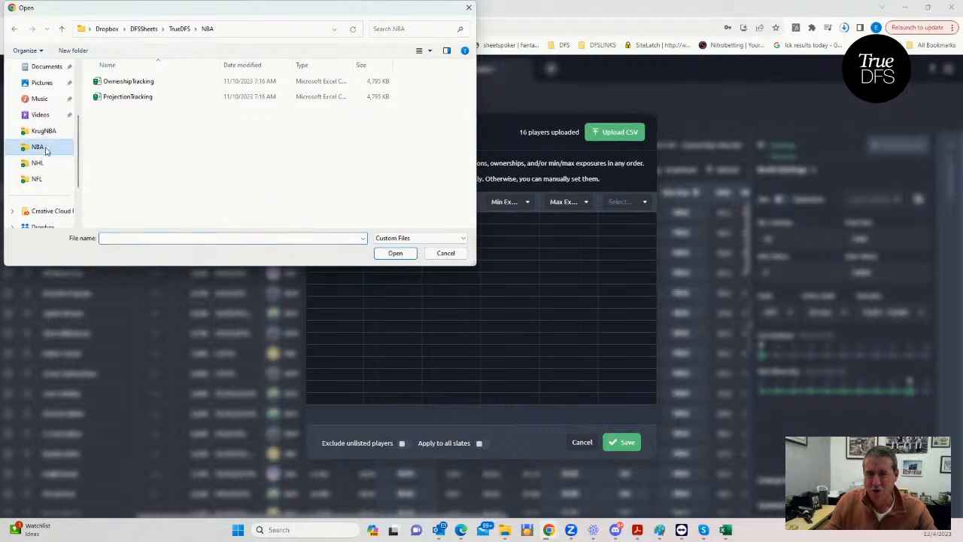
{"action": "left_click", "coordinate": [143, 29]}
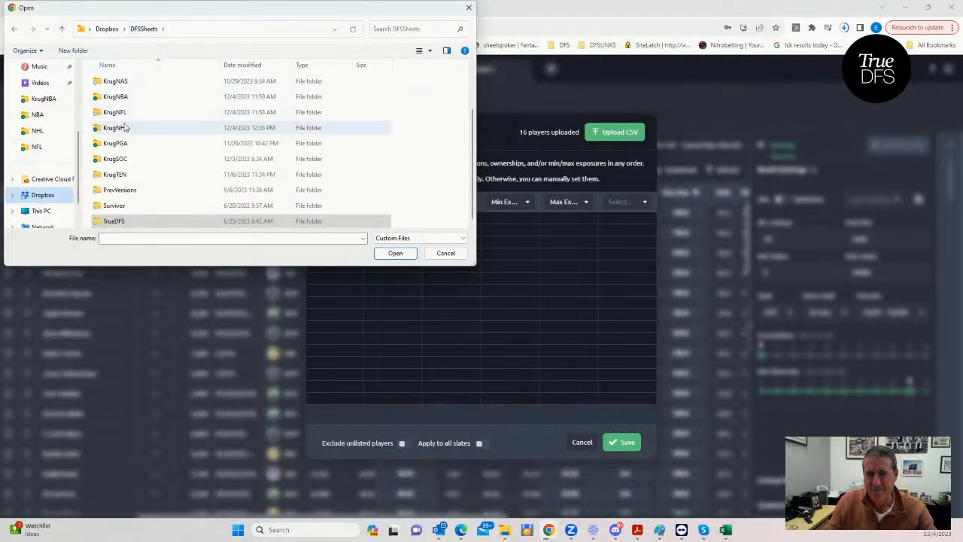
{"action": "double_click", "coordinate": [120, 96]}
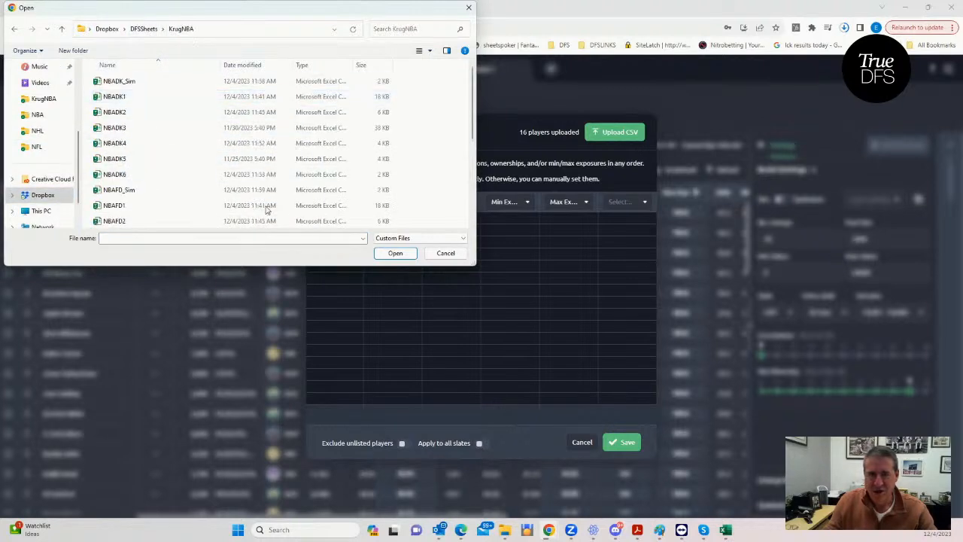
{"action": "left_click", "coordinate": [119, 83]}
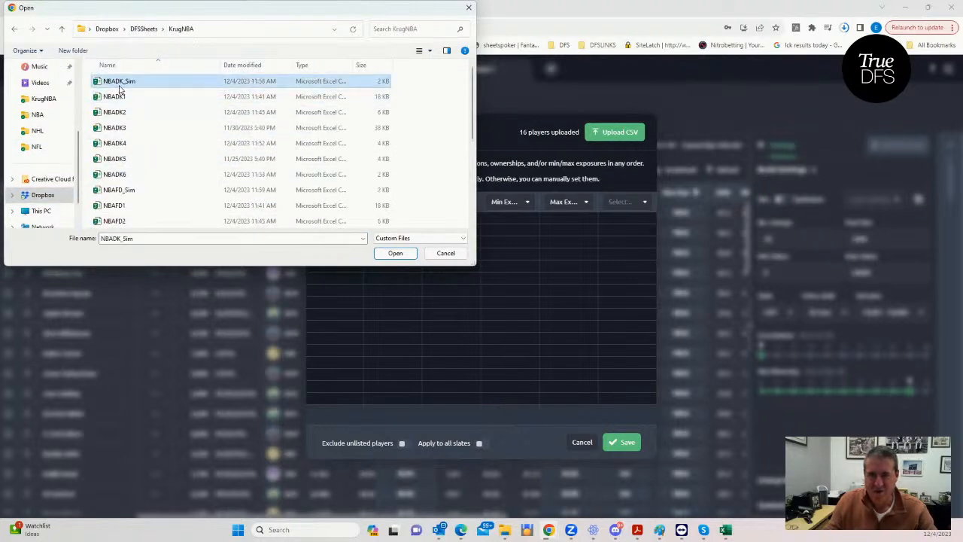
{"action": "left_click", "coordinate": [394, 254]}
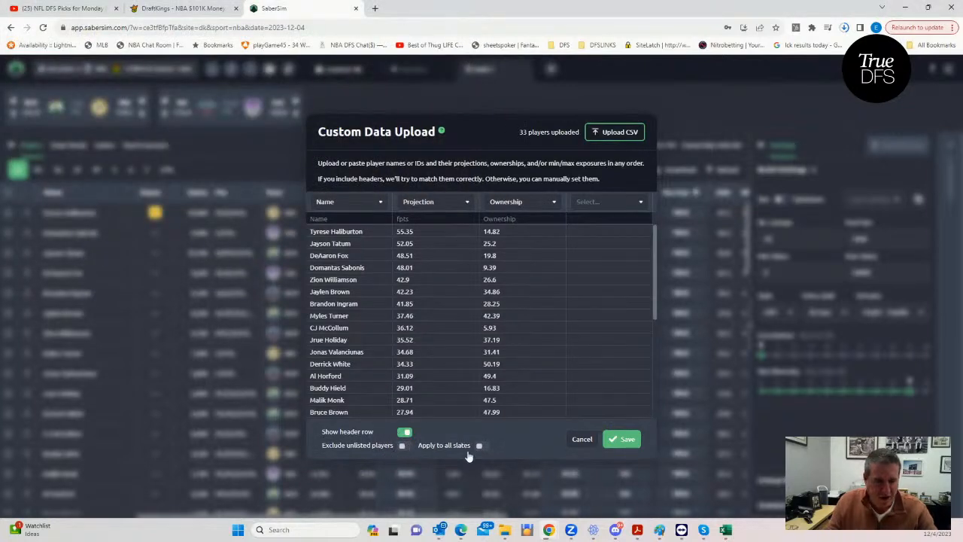
{"action": "left_click", "coordinate": [616, 440]}
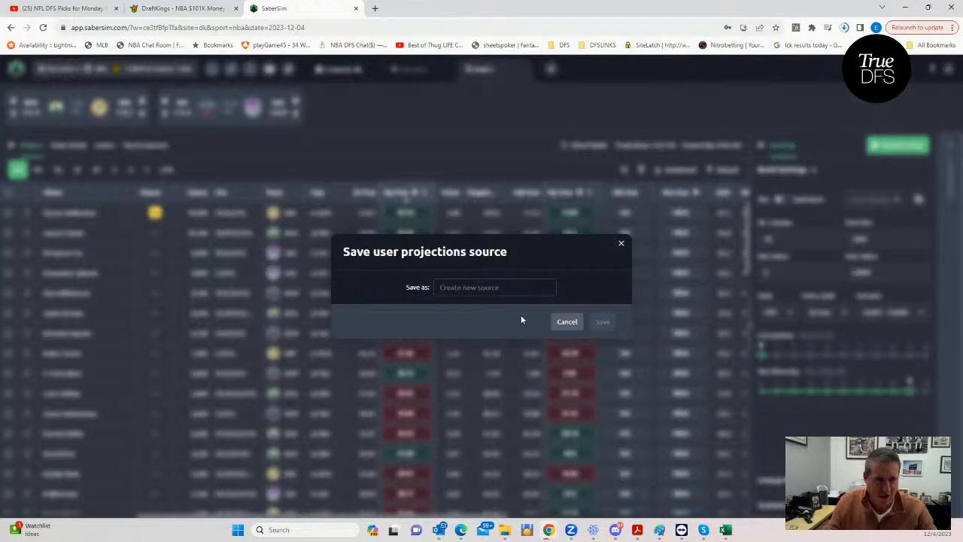
{"action": "left_click", "coordinate": [567, 322]}
- Look through the uploaded player projections, set the number of lineups to 50 and build the lineups
{"action": "scroll", "coordinate": [427, 418], "scroll_direction": "down", "scroll_amount": 5}
{"action": "scroll", "coordinate": [427, 416], "scroll_direction": "down", "scroll_amount": 3}
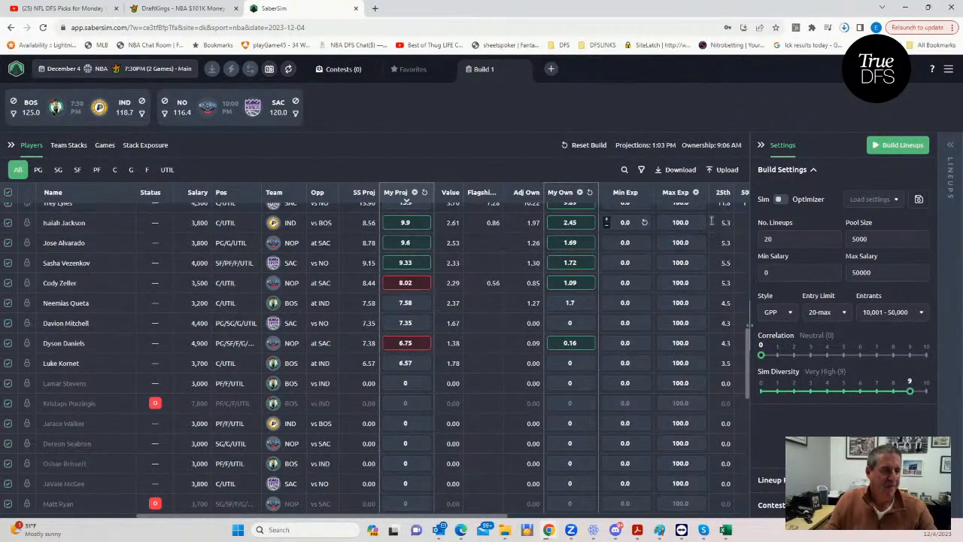
{"action": "left_click", "coordinate": [768, 239]}
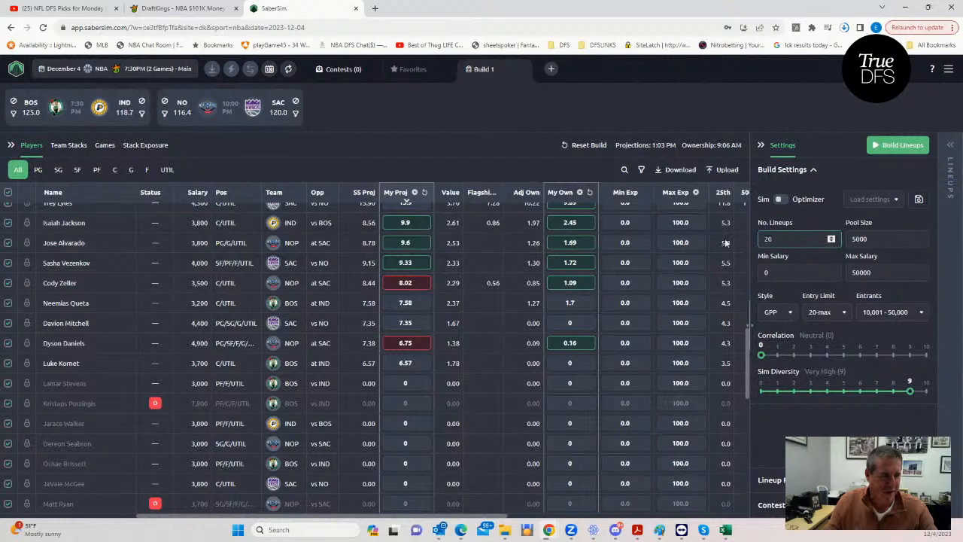
{"action": "type", "text": "5"}
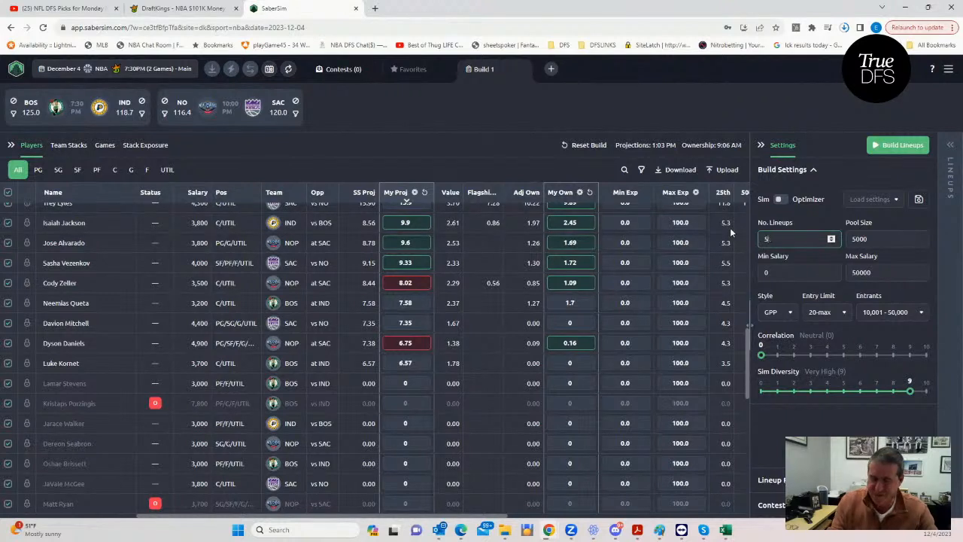
{"action": "type", "text": "0"}
{"action": "left_click", "coordinate": [663, 121]}
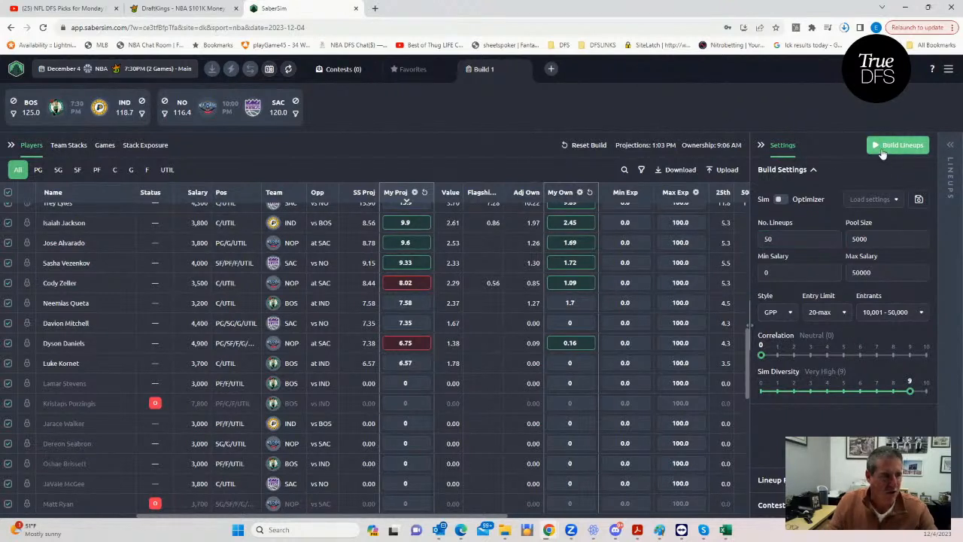
{"action": "left_click", "coordinate": [883, 151]}
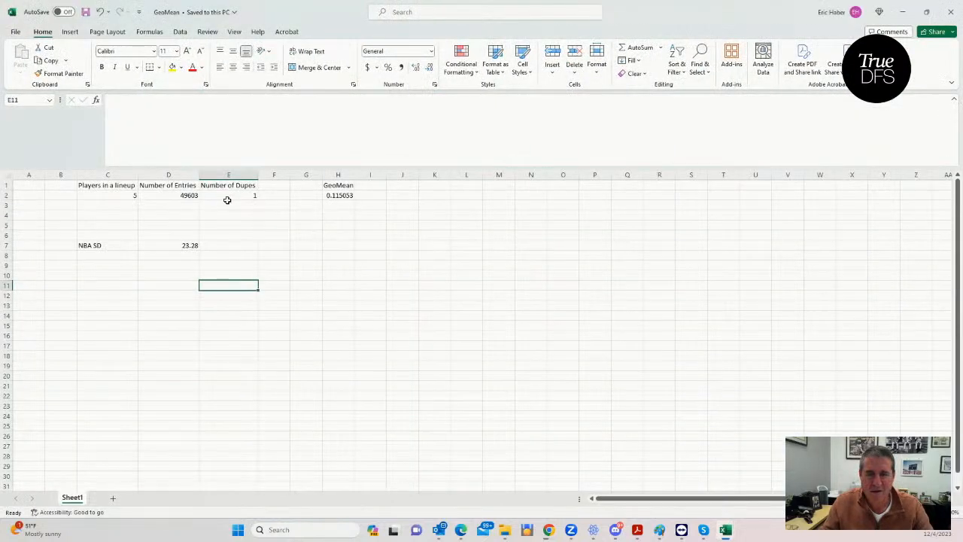
- Set Players in a lineup to 8 in the GeoMean workbook and move its window aside to return to SaberSim
{"action": "left_click", "coordinate": [119, 195]}
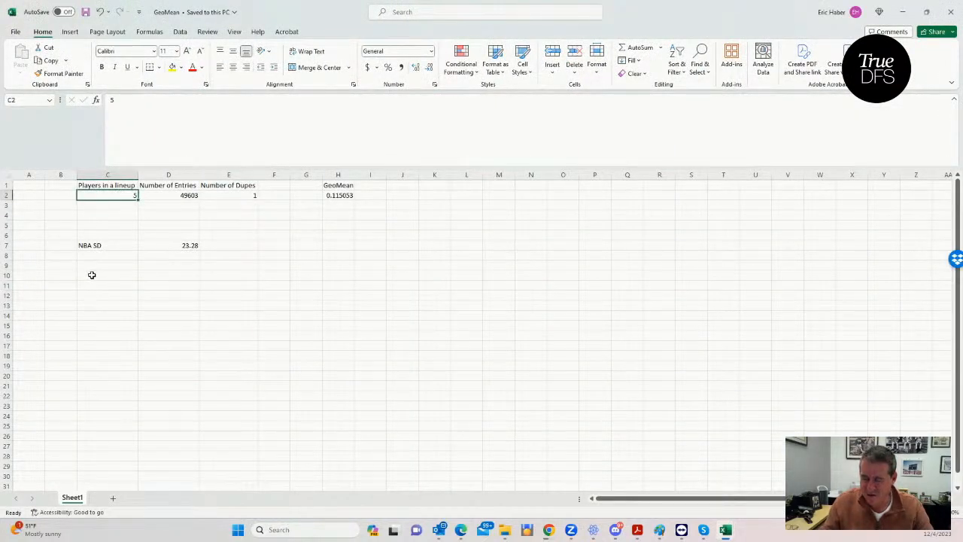
{"action": "type", "text": "8"}
{"action": "left_click", "coordinate": [184, 316]}
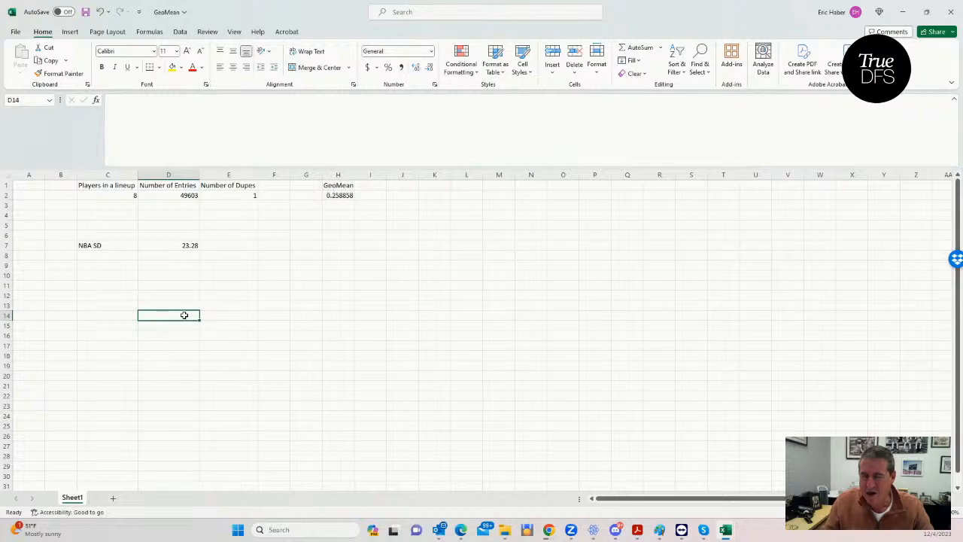
{"action": "left_click_drag", "start_coordinate": [657, 11], "coordinate": [0, 73]}
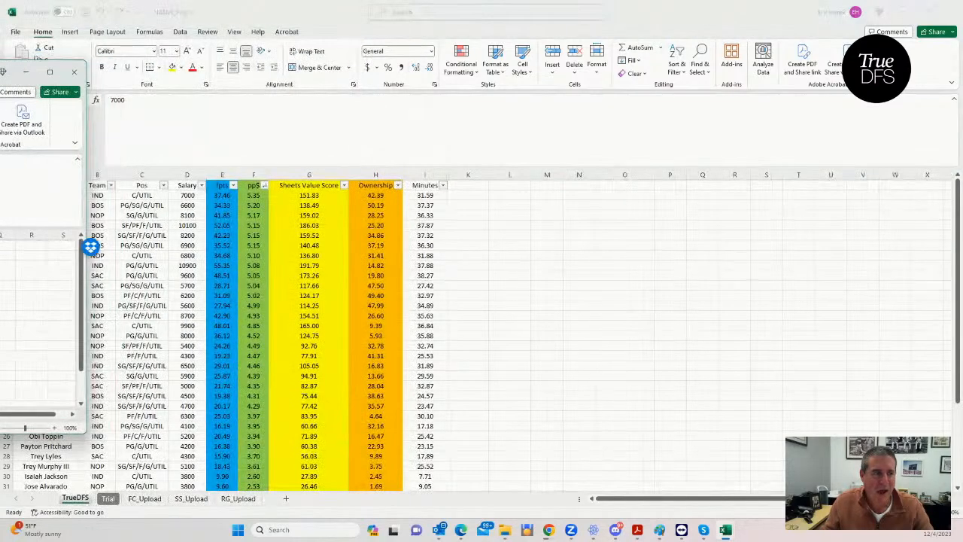
{"action": "left_click", "coordinate": [951, 12]}
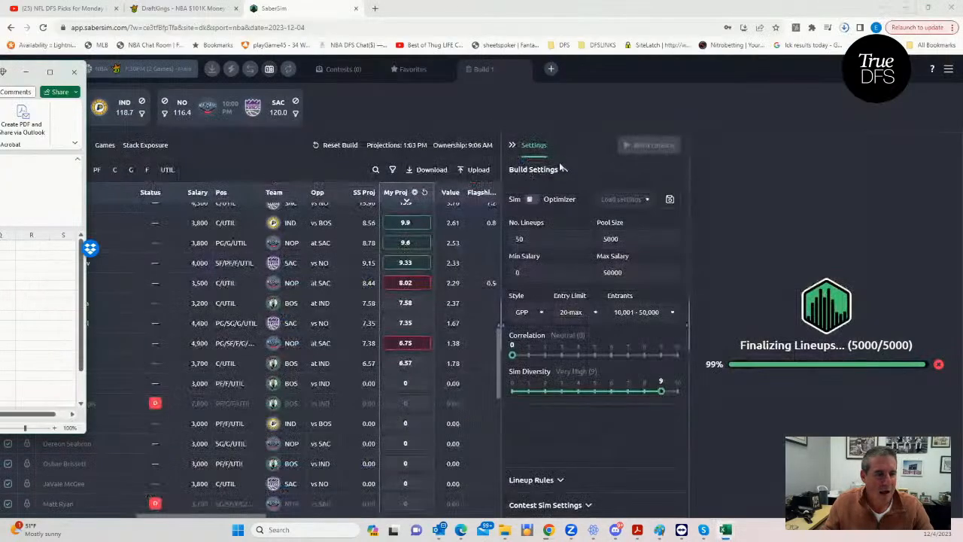
{"action": "left_click_drag", "start_coordinate": [9, 72], "coordinate": [0, 113]}
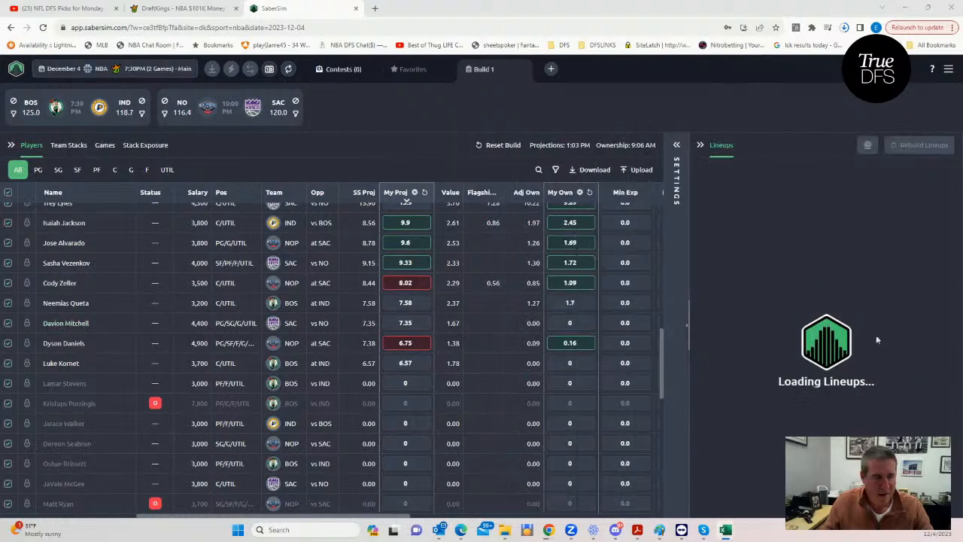
- Upload the DraftKings entries file from Downloads and save the 50 lineups to the contests, duplicating lineups to fill all entries
{"action": "left_click", "coordinate": [677, 146]}
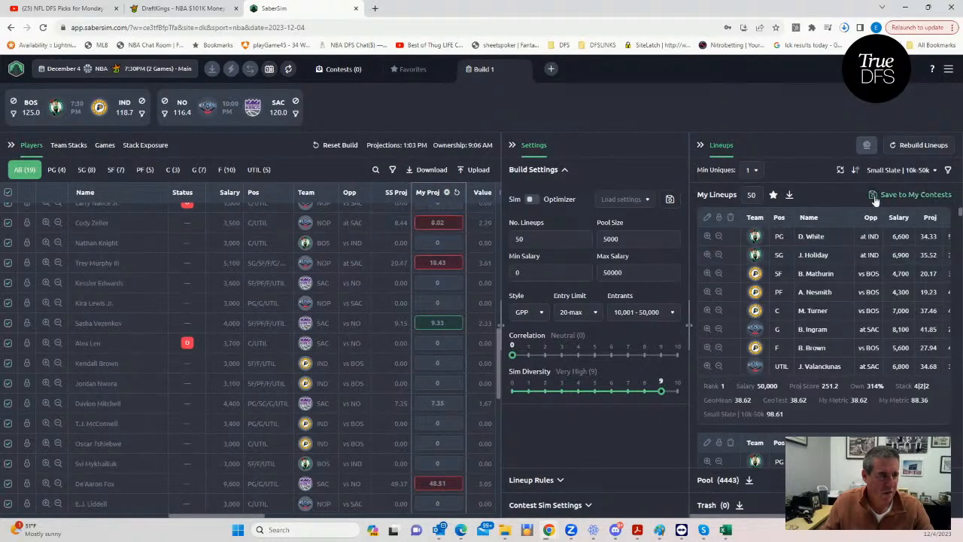
{"action": "left_click", "coordinate": [874, 195]}
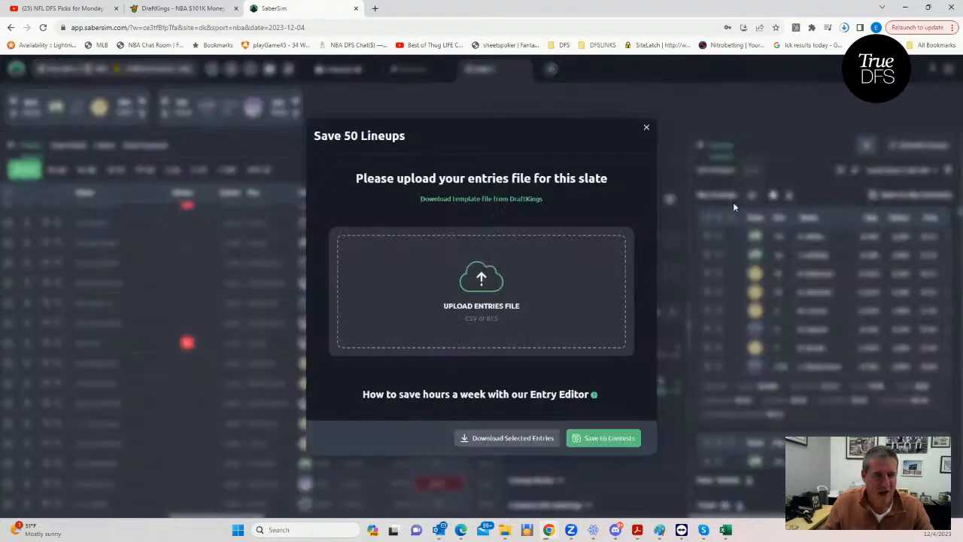
{"action": "left_click", "coordinate": [482, 198]}
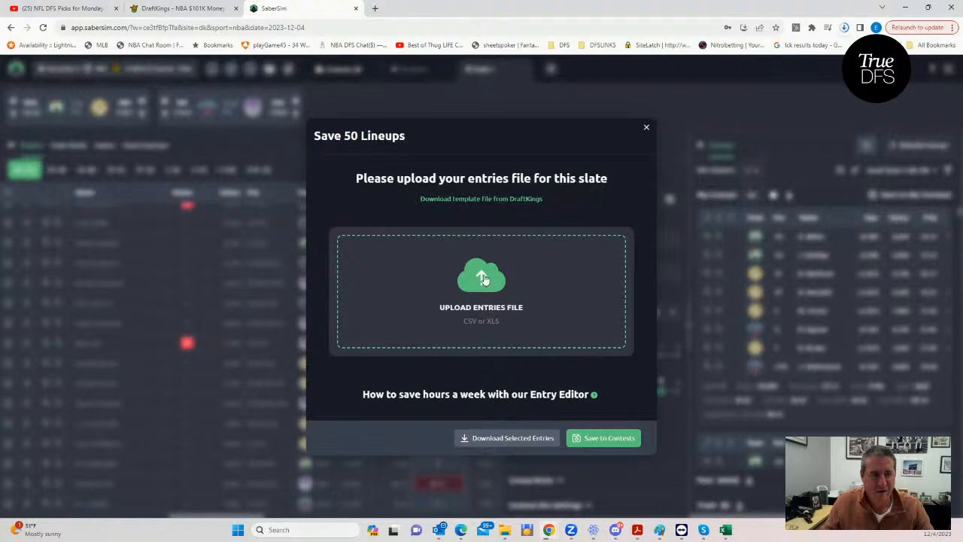
{"action": "left_click", "coordinate": [397, 267]}
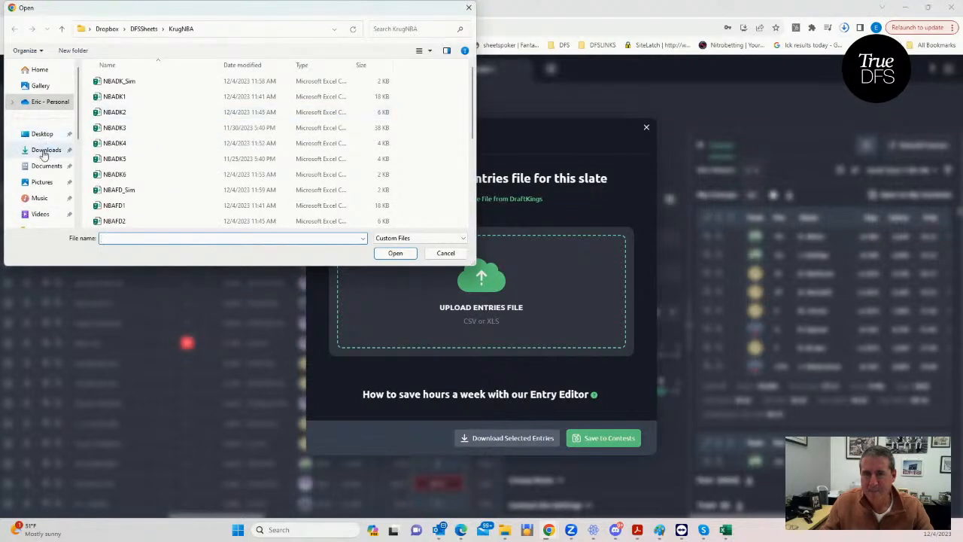
{"action": "left_click", "coordinate": [45, 150]}
{"action": "left_click", "coordinate": [156, 99]}
{"action": "left_click", "coordinate": [394, 253]}
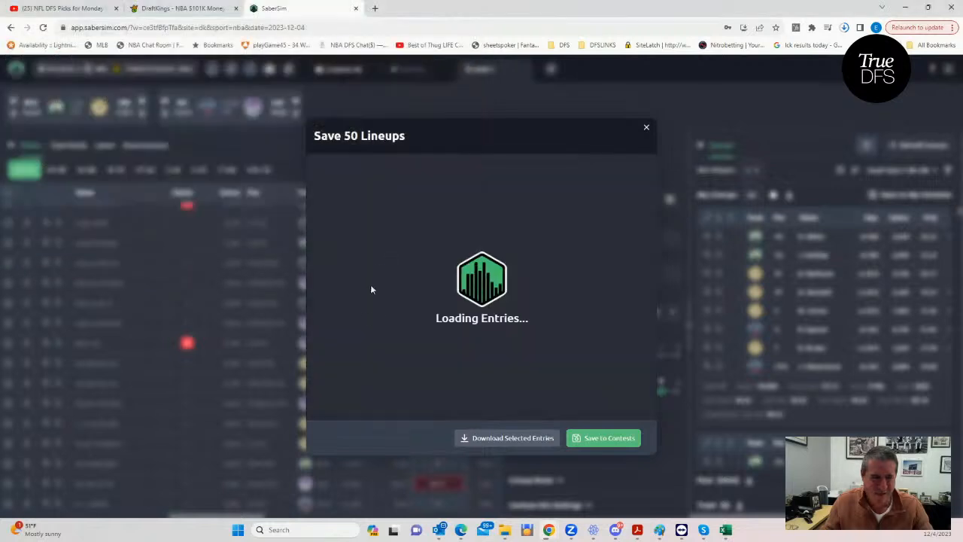
{"action": "left_click", "coordinate": [619, 440]}
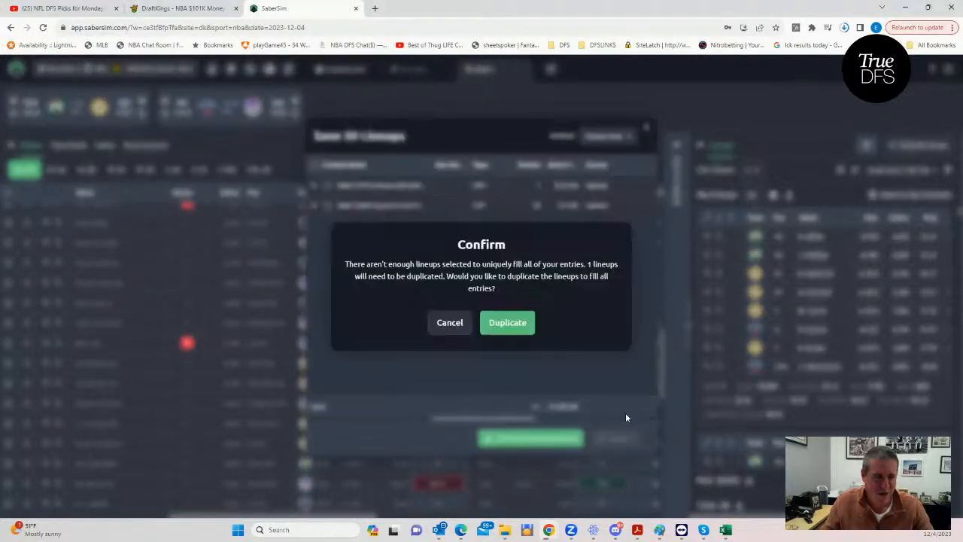
{"action": "left_click", "coordinate": [501, 323]}
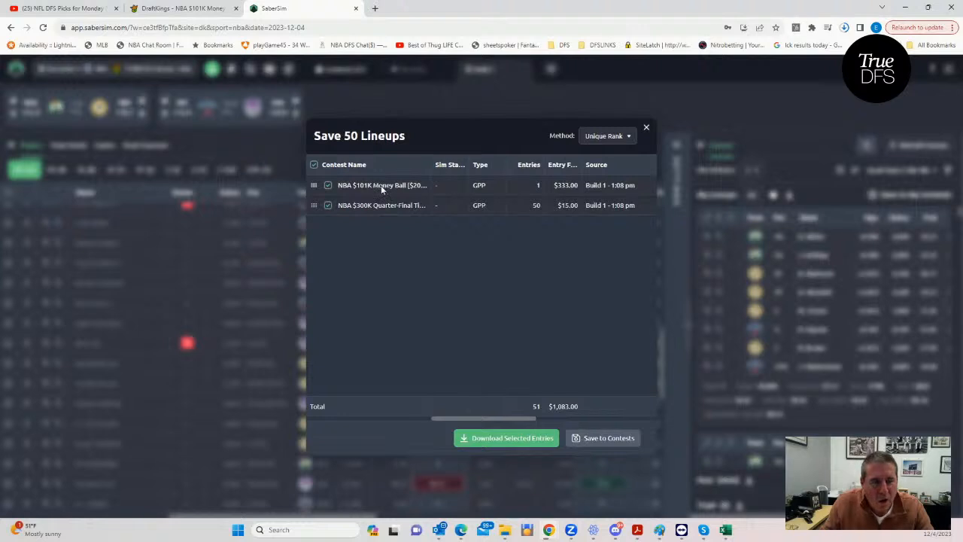
- Add contest sims for NBA $101K Money Ball and NBA $300K Quarter-Final Tip Off with 100000 sims each, and close the saved lineups dialog
{"action": "mouse_move", "coordinate": [381, 185]}
{"action": "left_click", "coordinate": [423, 198]}
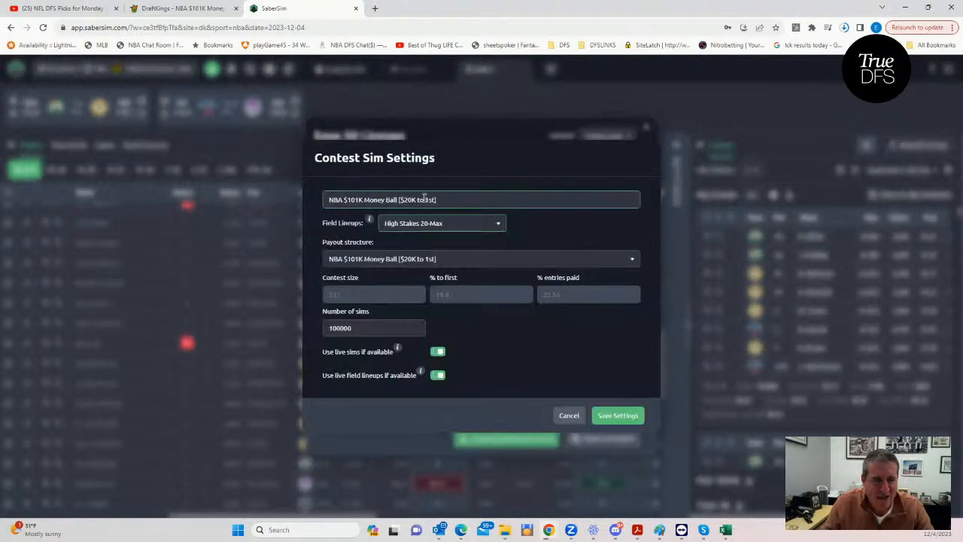
{"action": "left_click", "coordinate": [611, 417]}
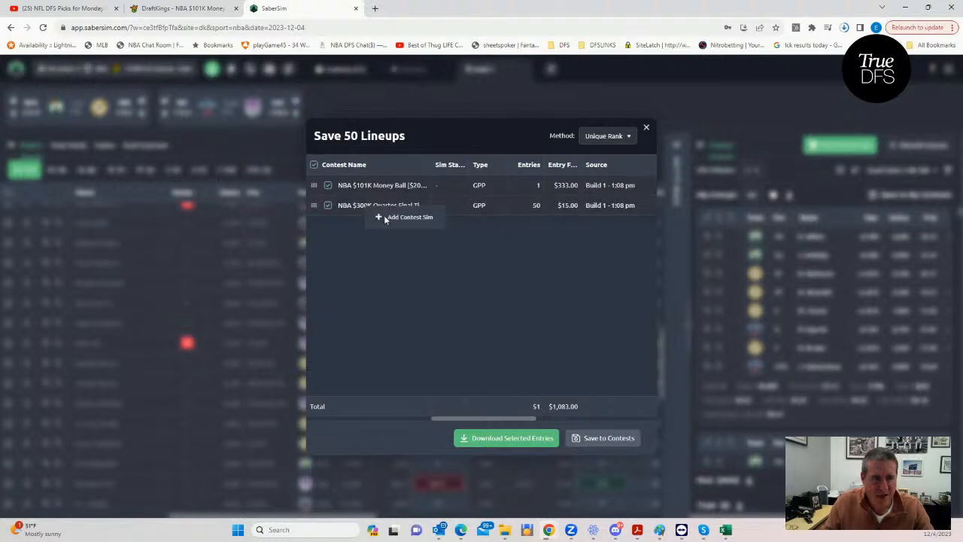
{"action": "left_click", "coordinate": [385, 216]}
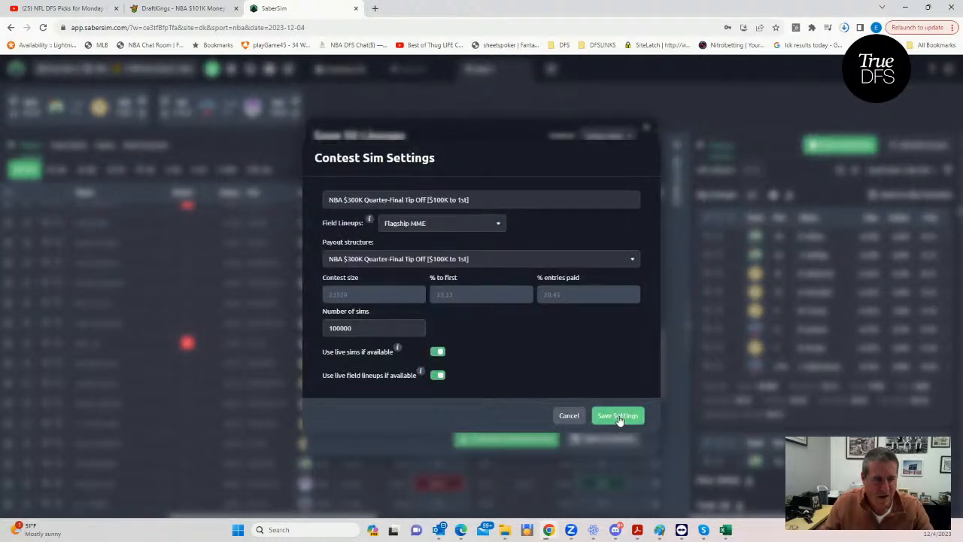
{"action": "left_click", "coordinate": [595, 415]}
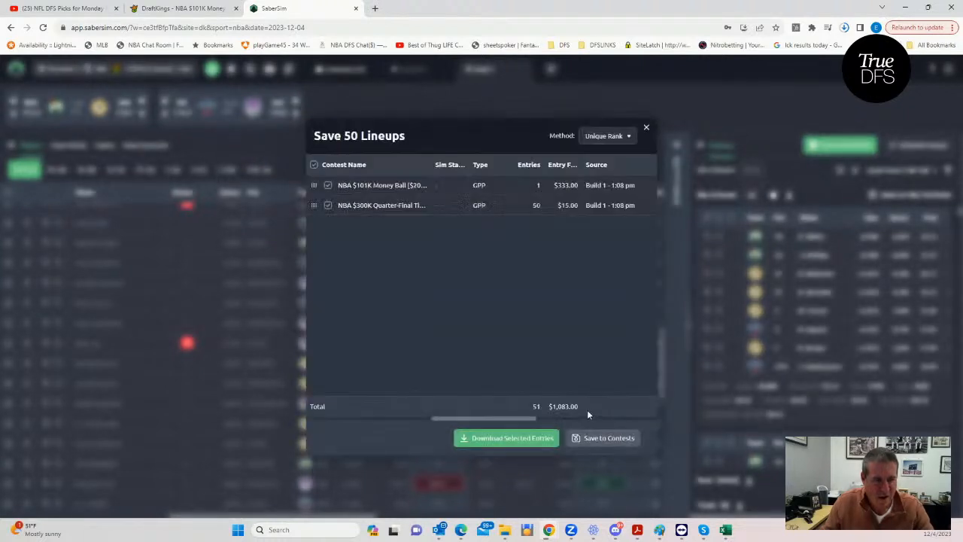
{"action": "left_click", "coordinate": [647, 130]}
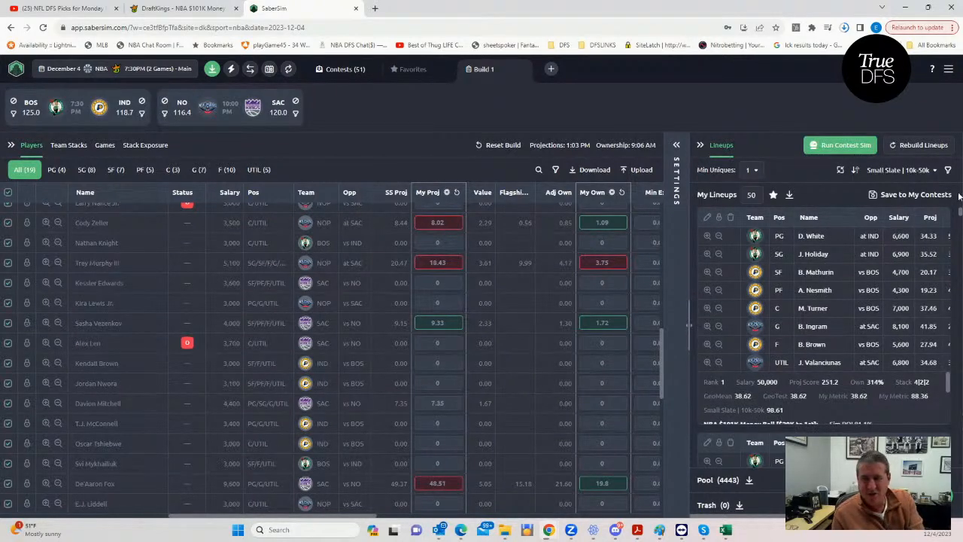
- Show the build settings and sort the lineups by RAROI for the NBA $300K Quarter-Final Tip Off contest
{"action": "left_click", "coordinate": [674, 145]}
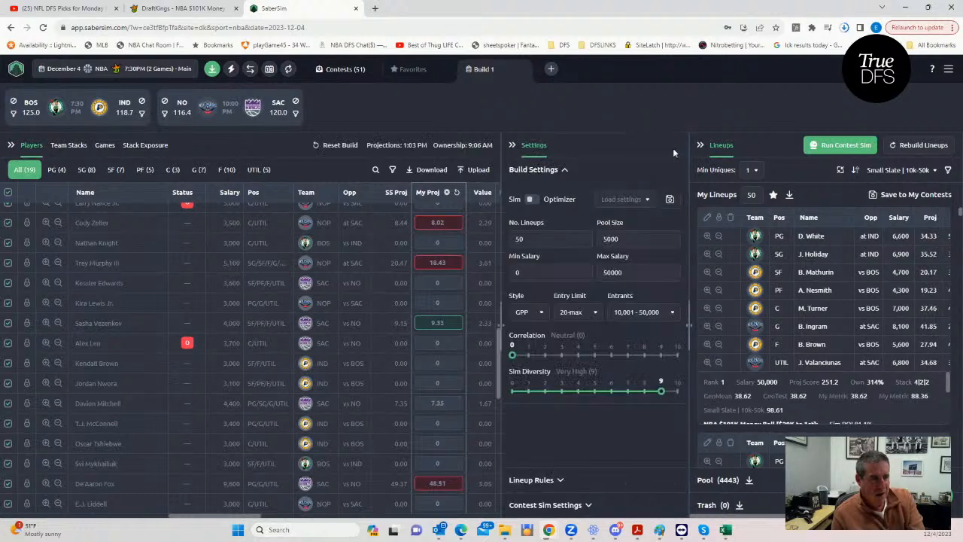
{"action": "left_click", "coordinate": [911, 172]}
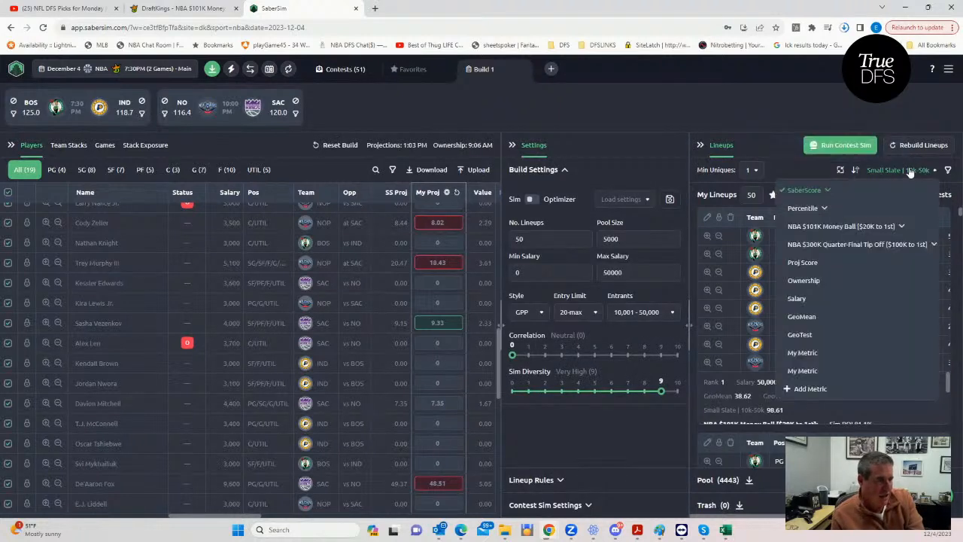
{"action": "left_click", "coordinate": [869, 247]}
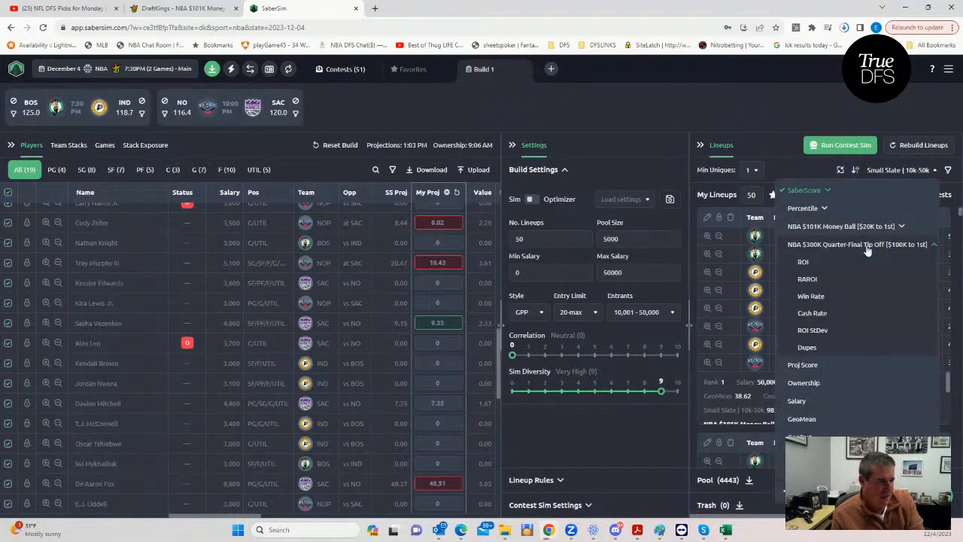
{"action": "left_click", "coordinate": [807, 280]}
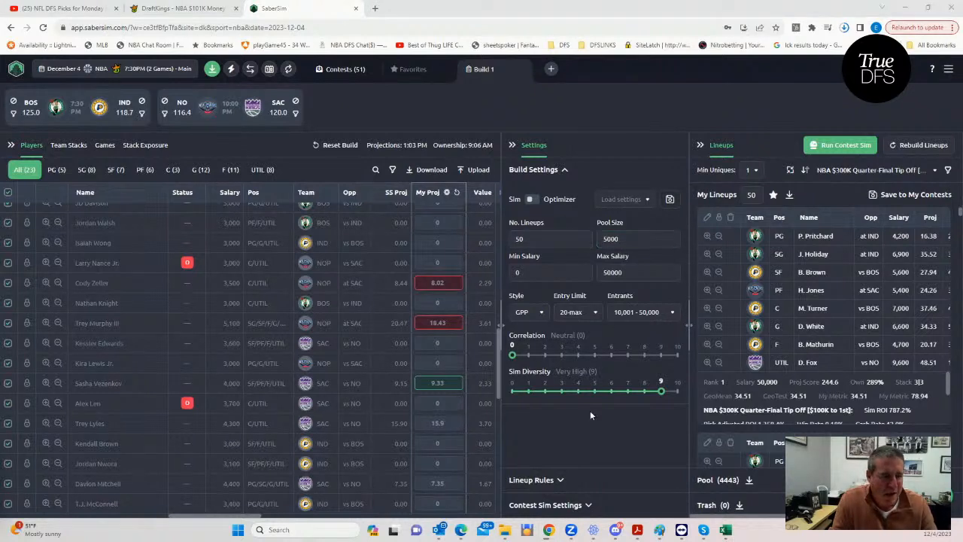
- Widen the settings area and open the NBA $300K Quarter-Final Tip Off contest sim settings to check the contest size
{"action": "left_click", "coordinate": [585, 505]}
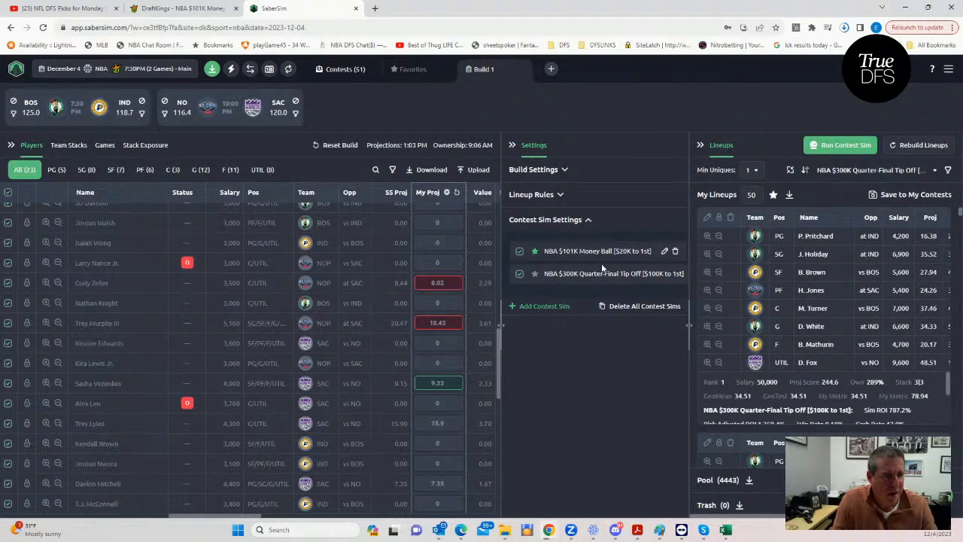
{"action": "left_click_drag", "start_coordinate": [689, 325], "coordinate": [722, 325]}
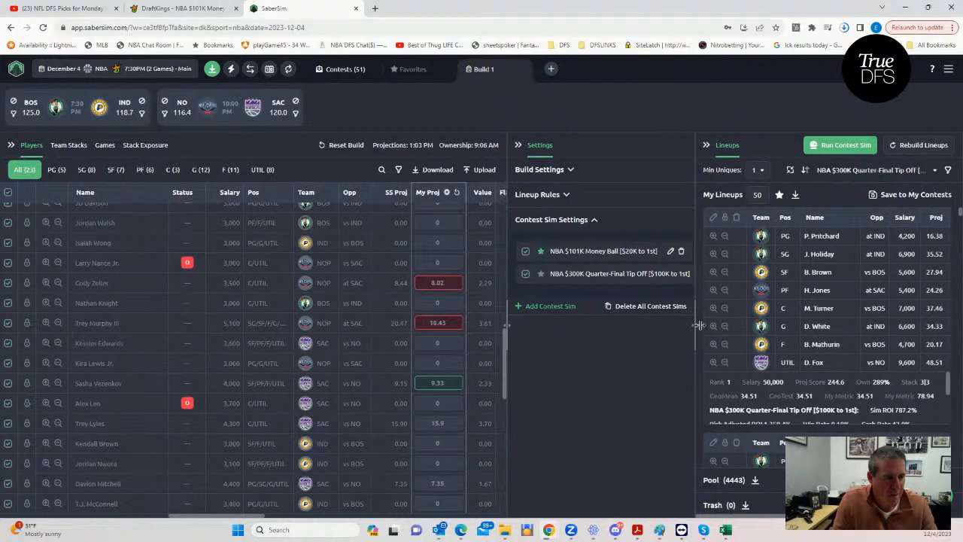
{"action": "left_click_drag", "start_coordinate": [535, 324], "coordinate": [465, 324]}
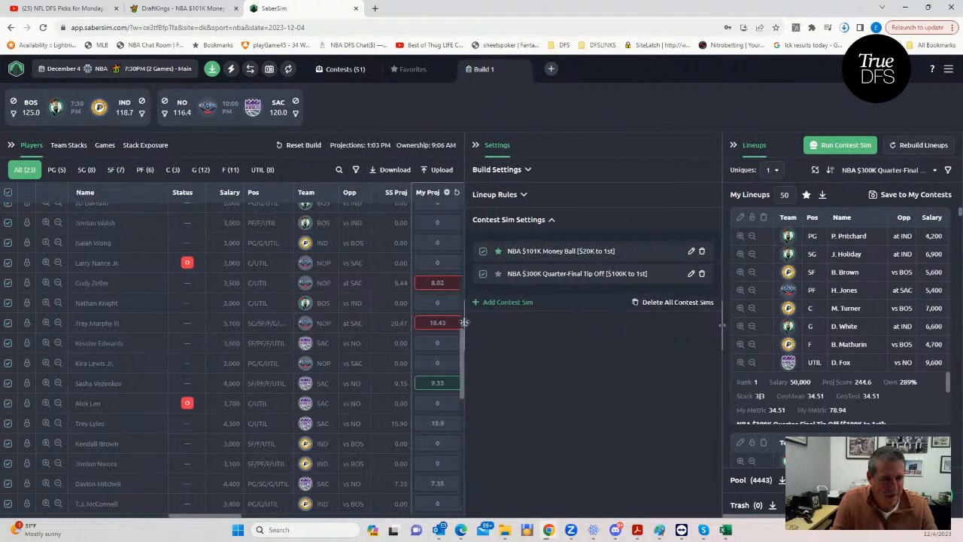
{"action": "left_click", "coordinate": [689, 274]}
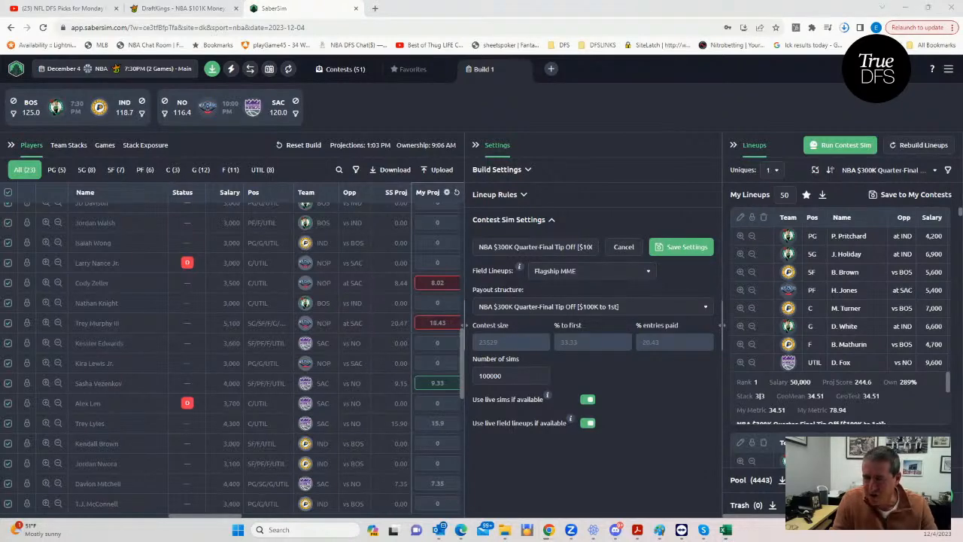
- Bring the GeoMean workbook back over SaberSim, set Number of Entries to 23529 and inspect the GeoMean formula in H2
{"action": "left_click_drag", "start_coordinate": [0, 78], "coordinate": [0, 77]}
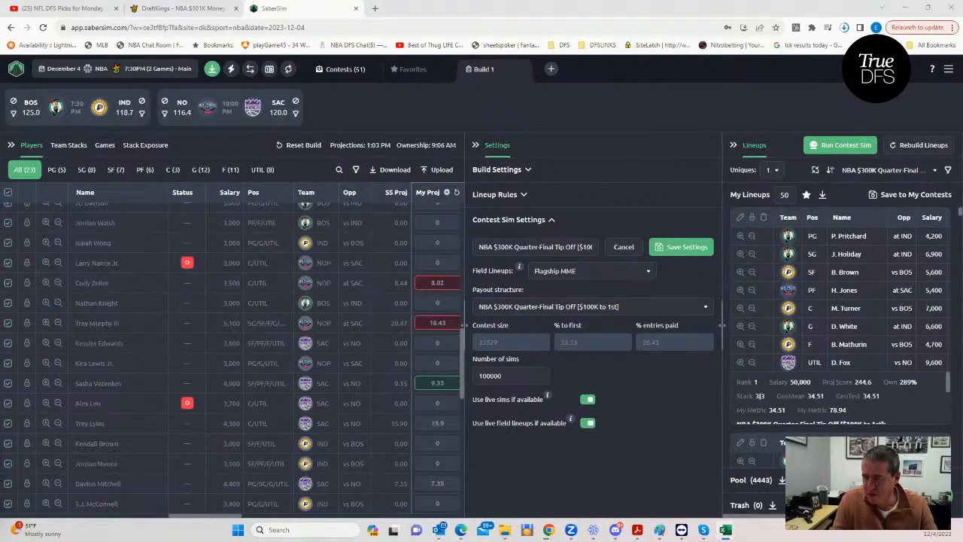
{"action": "left_click_drag", "start_coordinate": [0, 105], "coordinate": [622, 65]}
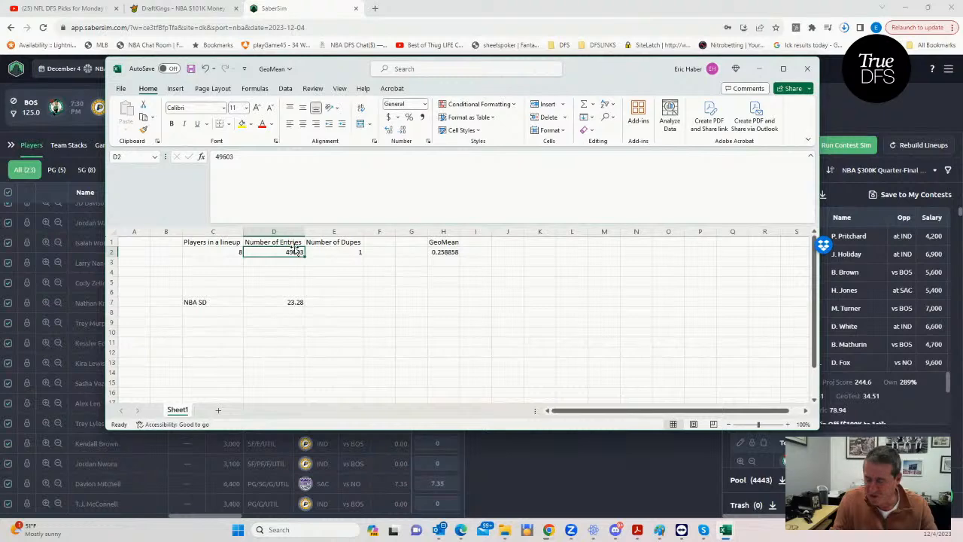
{"action": "type", "text": "23529"}
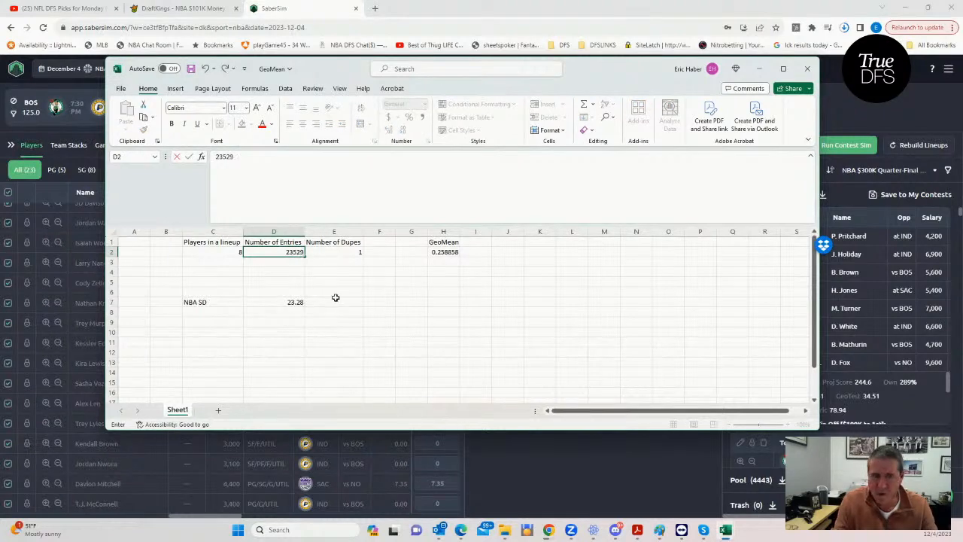
{"action": "left_click", "coordinate": [333, 301]}
{"action": "left_click", "coordinate": [759, 69]}
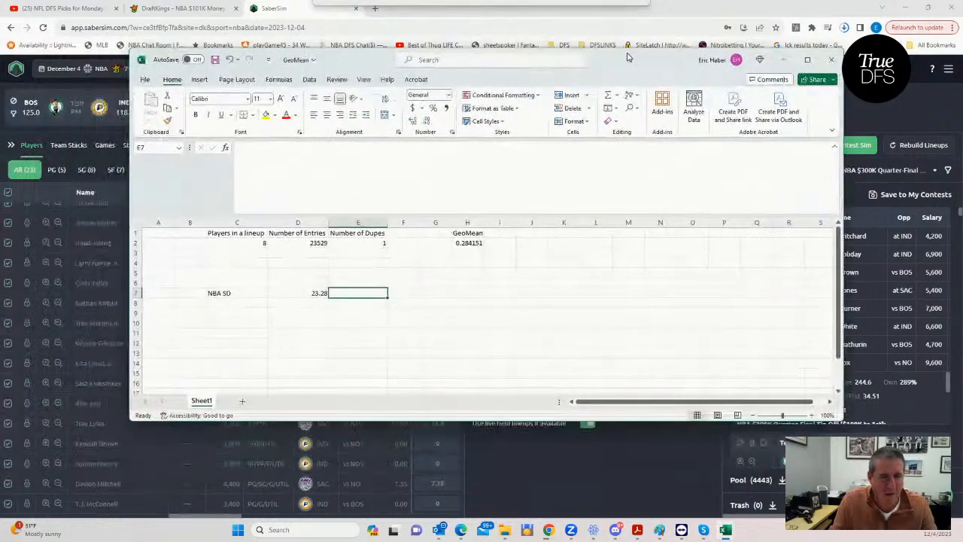
{"action": "left_click", "coordinate": [457, 282]}
{"action": "left_click", "coordinate": [465, 243]}
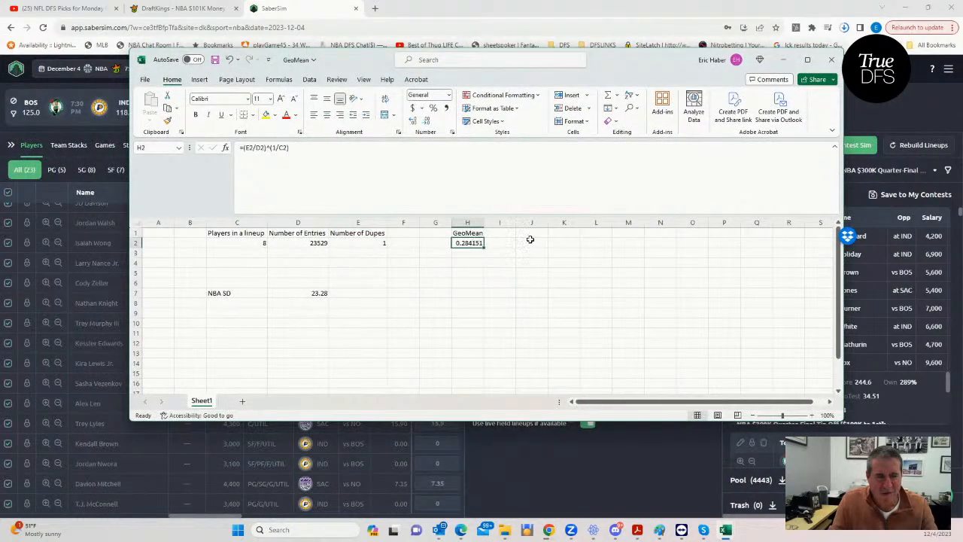
- Move the GeoMean workbook out of the way and show the filter options for the SaberSim lineups
{"action": "left_click_drag", "start_coordinate": [632, 57], "coordinate": [0, 113]}
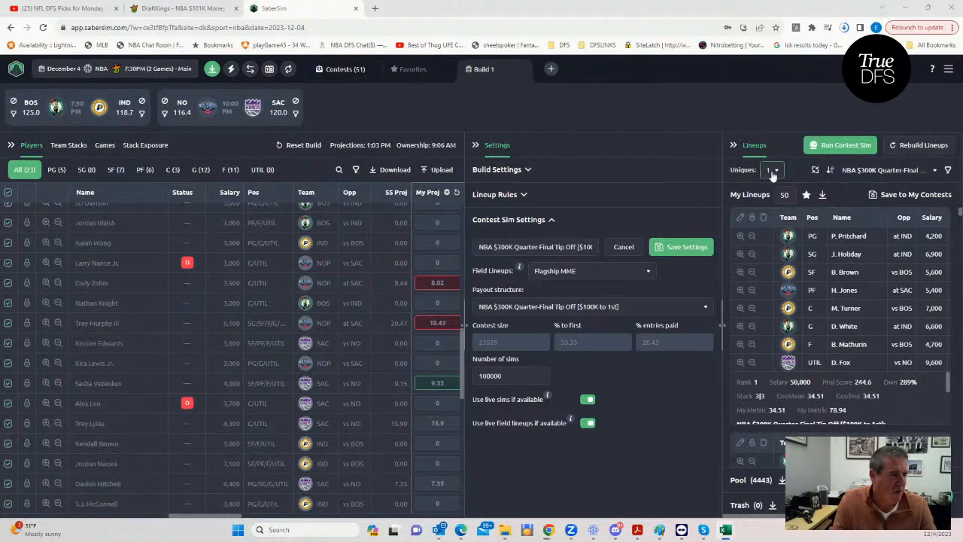
{"action": "left_click", "coordinate": [947, 170]}
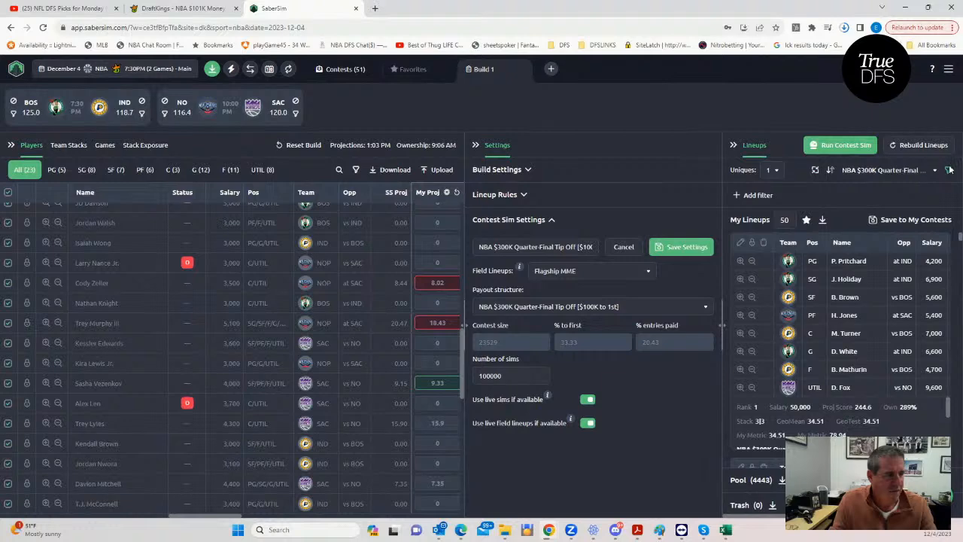
{"action": "left_click", "coordinate": [738, 198]}
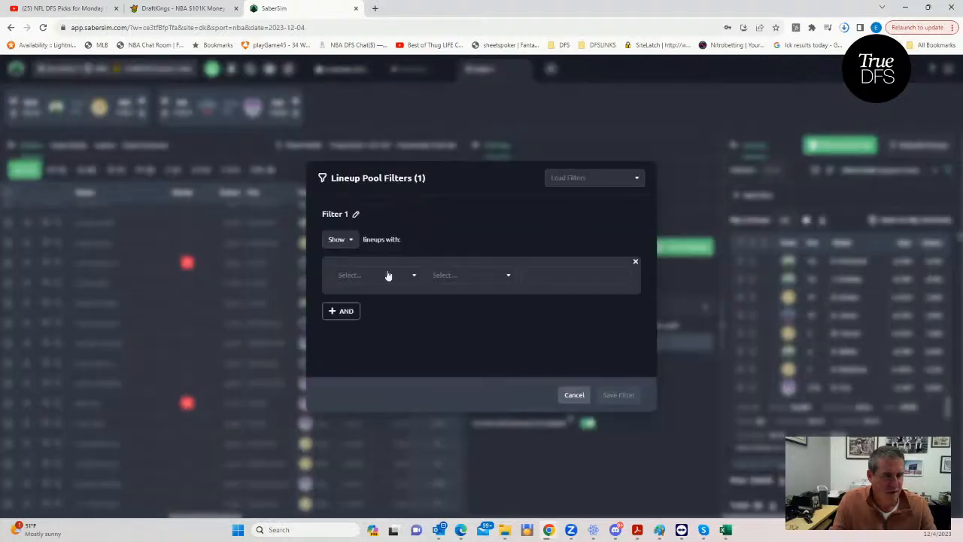
{"action": "left_click", "coordinate": [354, 277]}
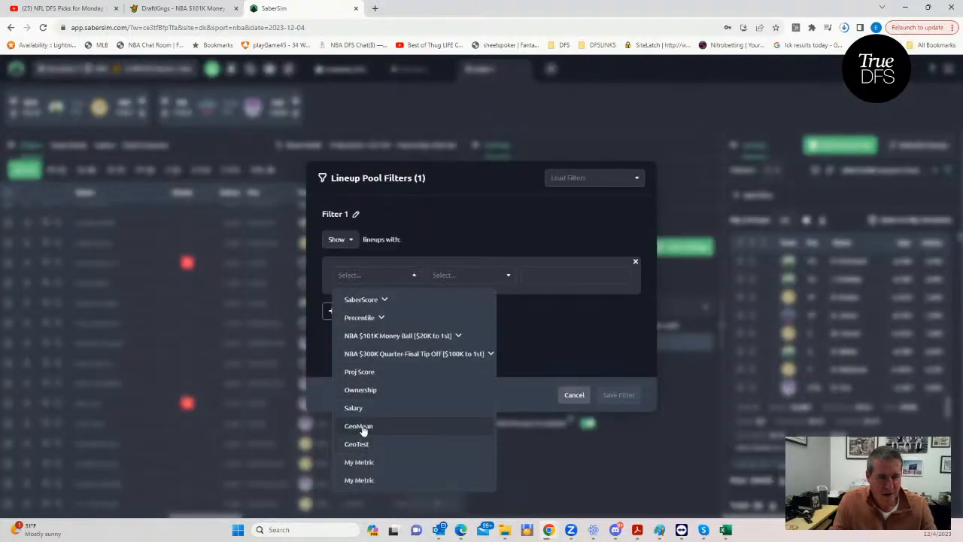
{"action": "left_click", "coordinate": [362, 426]}
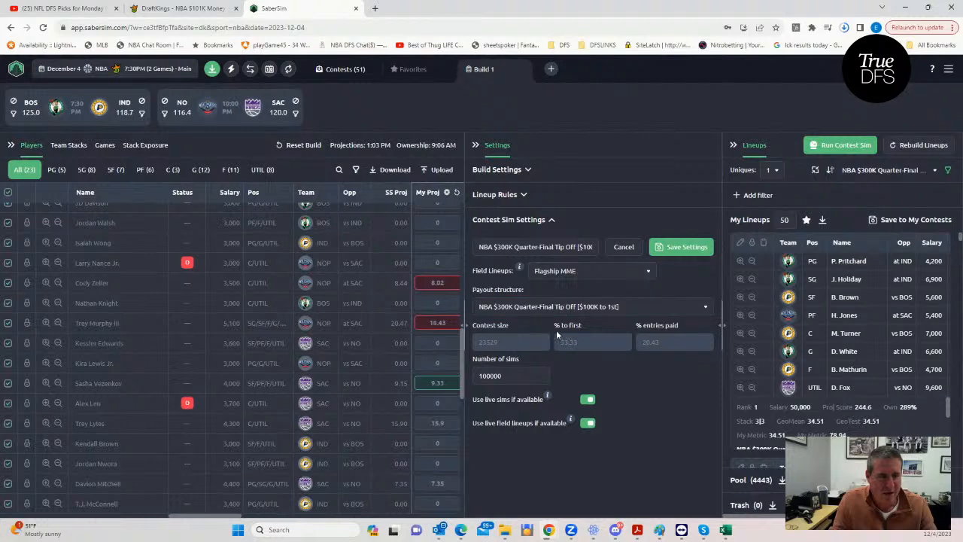
- Add and save a lineup pool filter that shows lineups with GeoMean less than 28
{"action": "left_click", "coordinate": [734, 195]}
{"action": "left_click", "coordinate": [350, 277]}
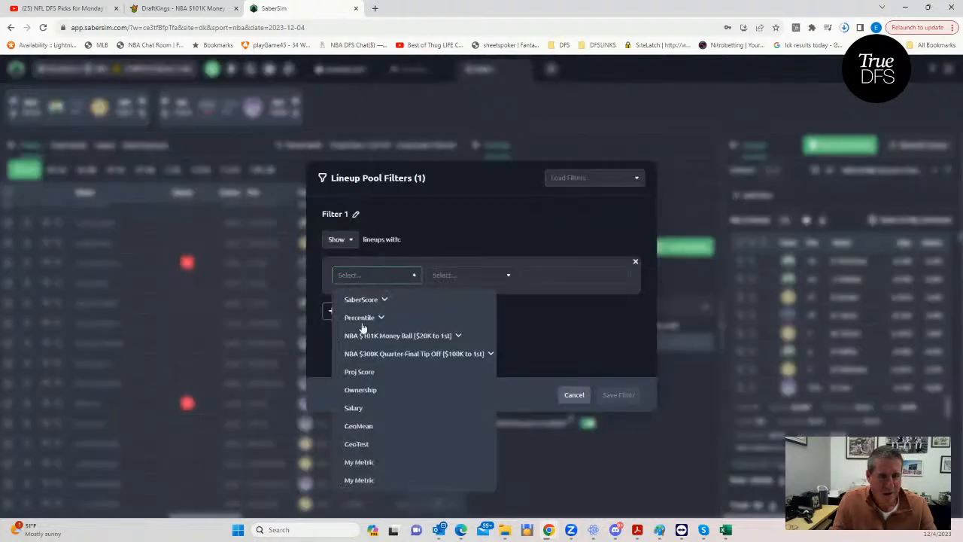
{"action": "left_click", "coordinate": [362, 426]}
{"action": "left_click", "coordinate": [456, 276]}
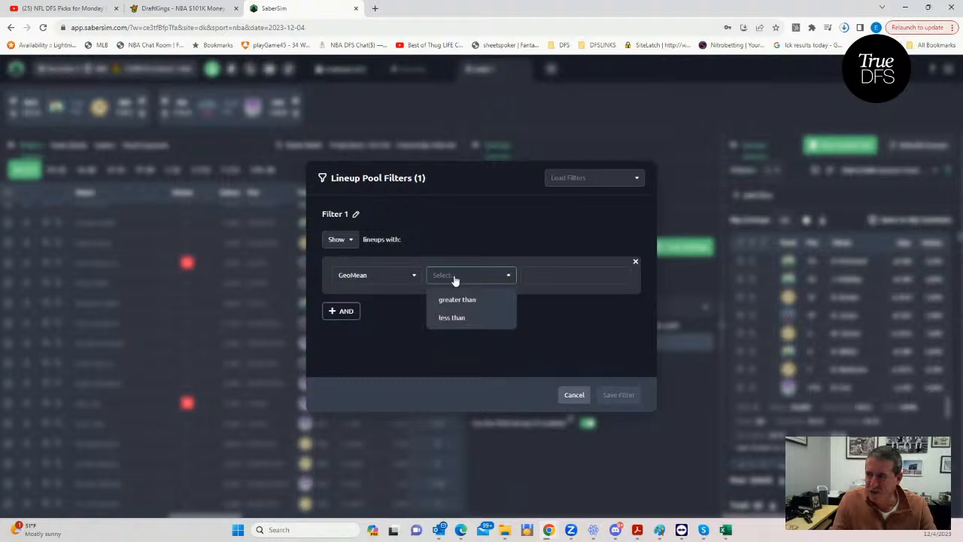
{"action": "left_click", "coordinate": [455, 318]}
{"action": "left_click", "coordinate": [555, 272]}
{"action": "type", "text": "28"}
{"action": "left_click", "coordinate": [612, 392]}
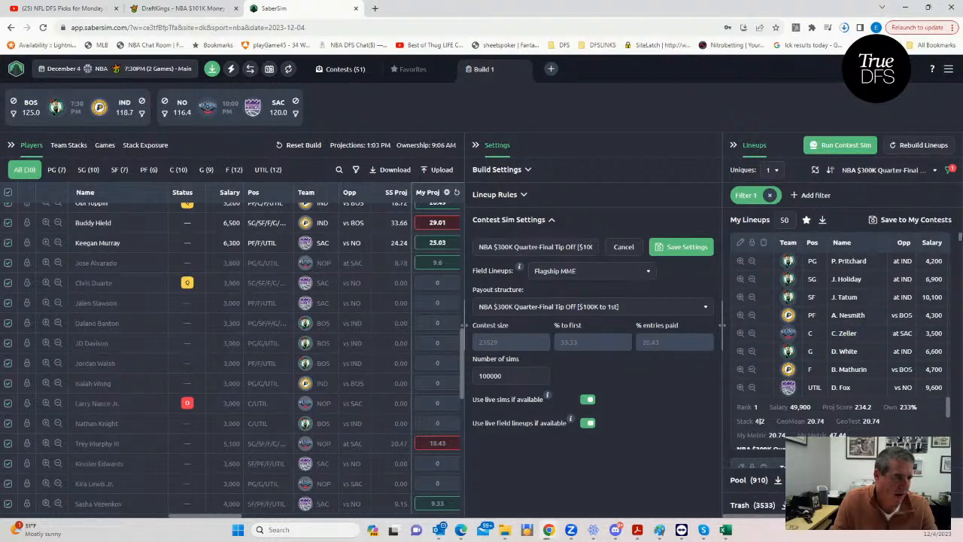
- Look through the top ten filtered lineups, checking each one's salary, projected score, ownership and GeoMean
{"action": "scroll", "coordinate": [960, 238], "scroll_direction": "down", "scroll_amount": 3}
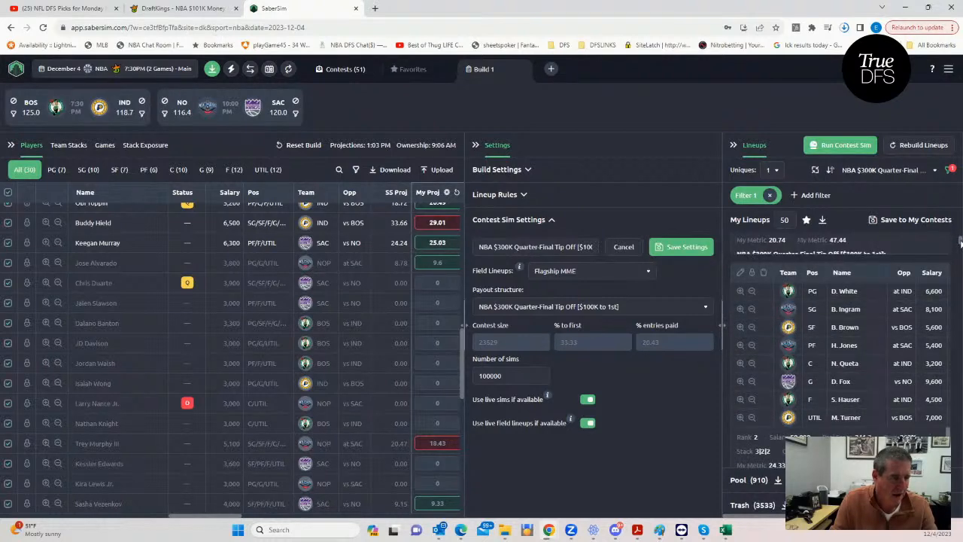
{"action": "scroll", "coordinate": [960, 241], "scroll_direction": "down", "scroll_amount": 6}
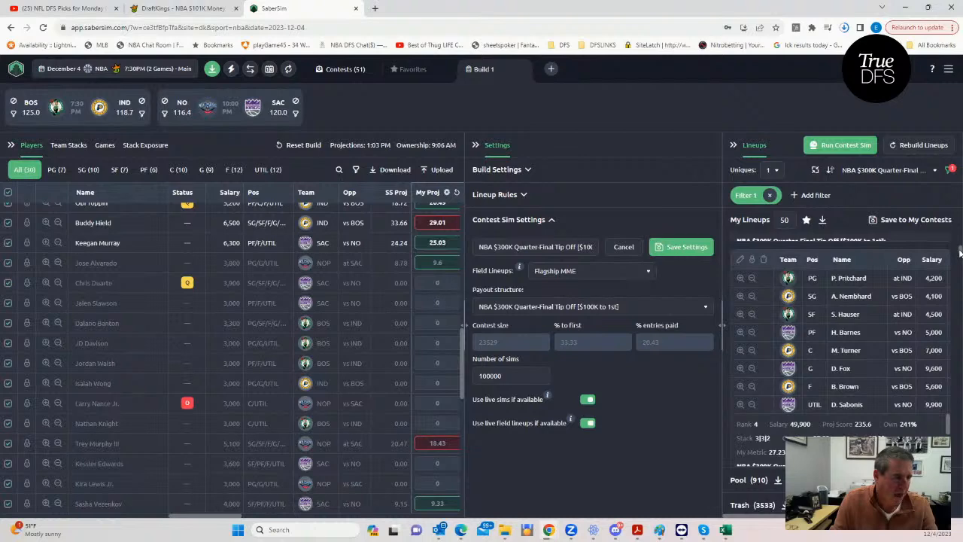
{"action": "scroll", "coordinate": [960, 253], "scroll_direction": "down", "scroll_amount": 3}
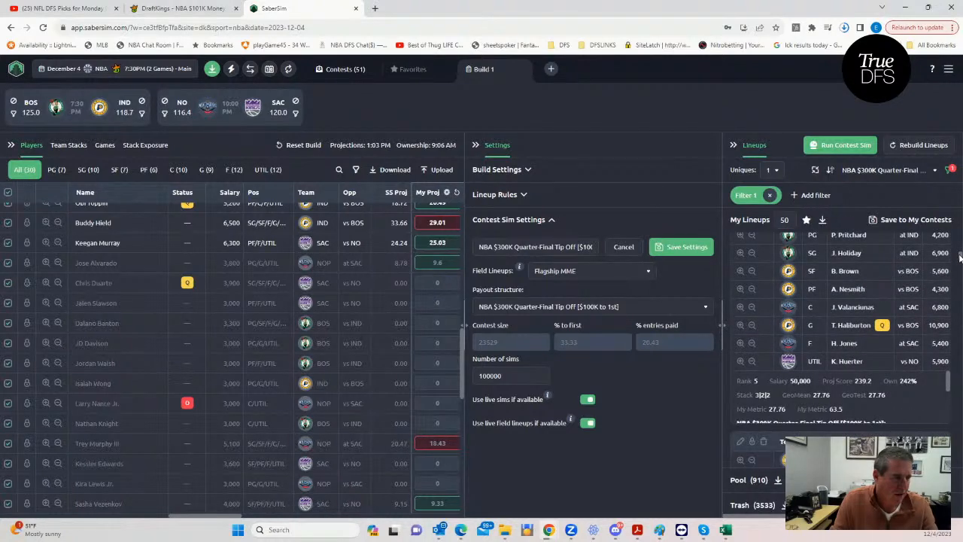
{"action": "scroll", "coordinate": [960, 256], "scroll_direction": "up", "scroll_amount": 12}
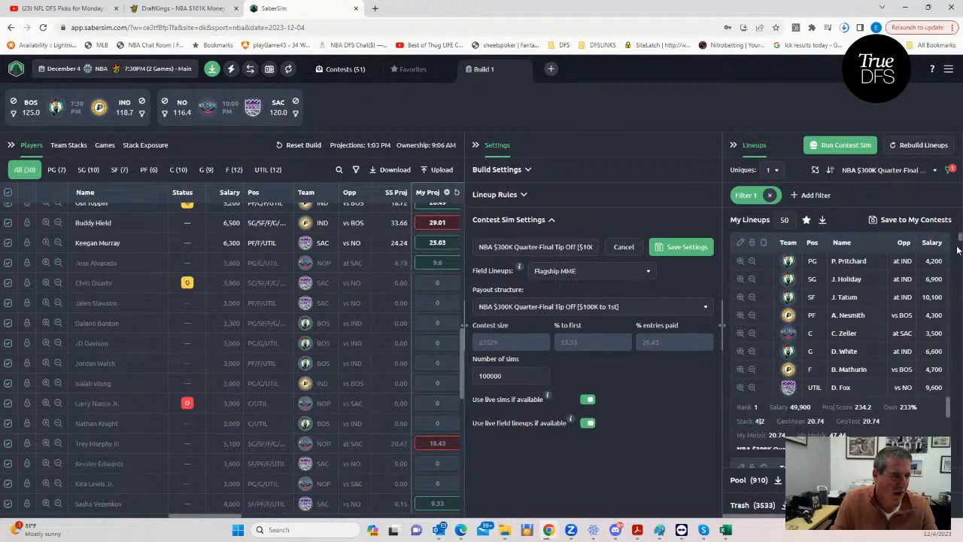
{"action": "scroll", "coordinate": [953, 248], "scroll_direction": "down", "scroll_amount": 12}
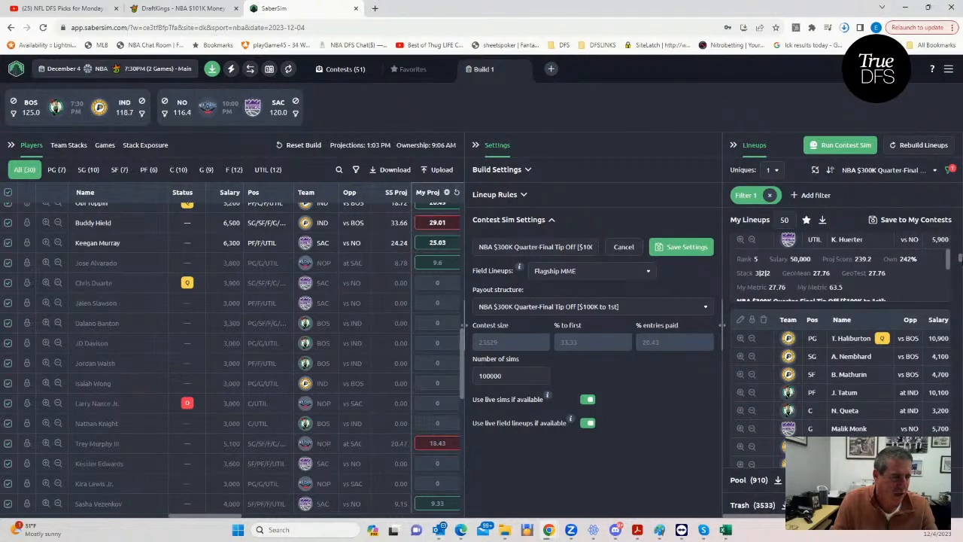
{"action": "scroll", "coordinate": [839, 338], "scroll_direction": "down", "scroll_amount": 3}
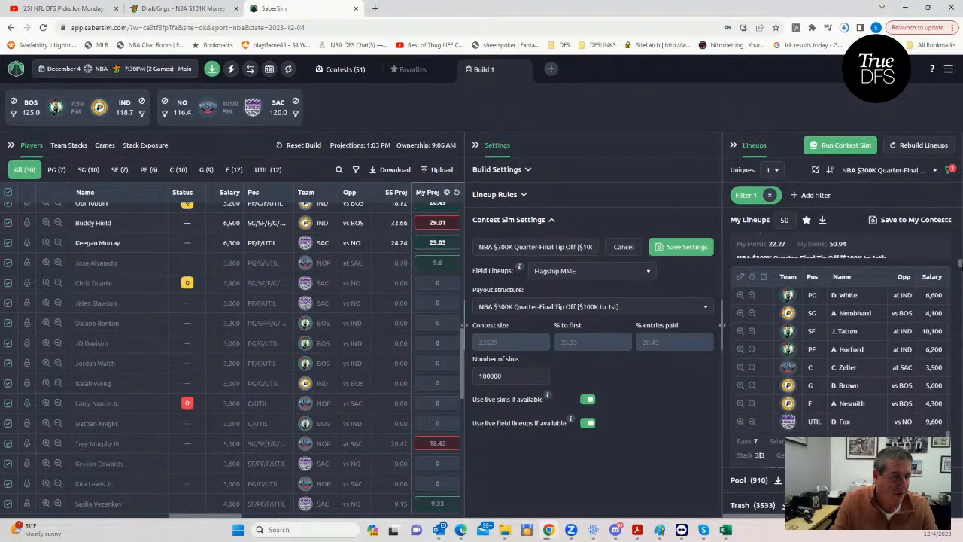
{"action": "scroll", "coordinate": [960, 275], "scroll_direction": "down", "scroll_amount": 3}
{"action": "scroll", "coordinate": [960, 275], "scroll_direction": "down", "scroll_amount": 1}
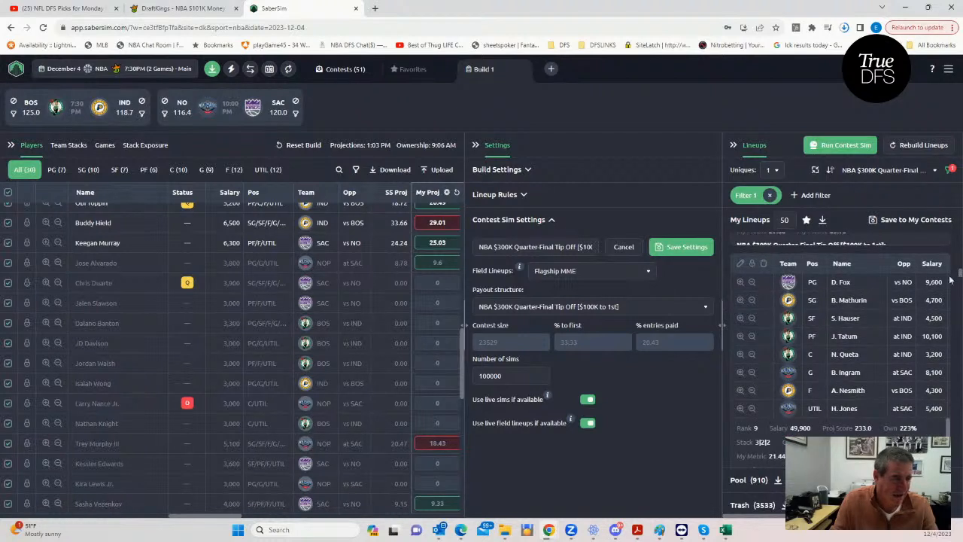
{"action": "scroll", "coordinate": [864, 373], "scroll_direction": "down", "scroll_amount": 1}
{"action": "scroll", "coordinate": [865, 373], "scroll_direction": "down", "scroll_amount": 5}
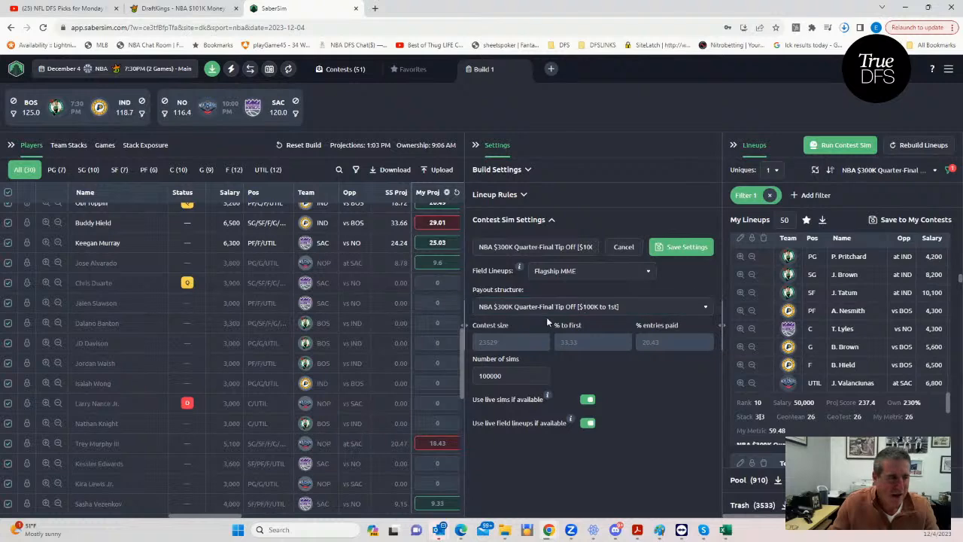
- Sort the player list by SS Proj from highest to lowest
{"action": "scroll", "coordinate": [291, 272], "scroll_direction": "up", "scroll_amount": 5}
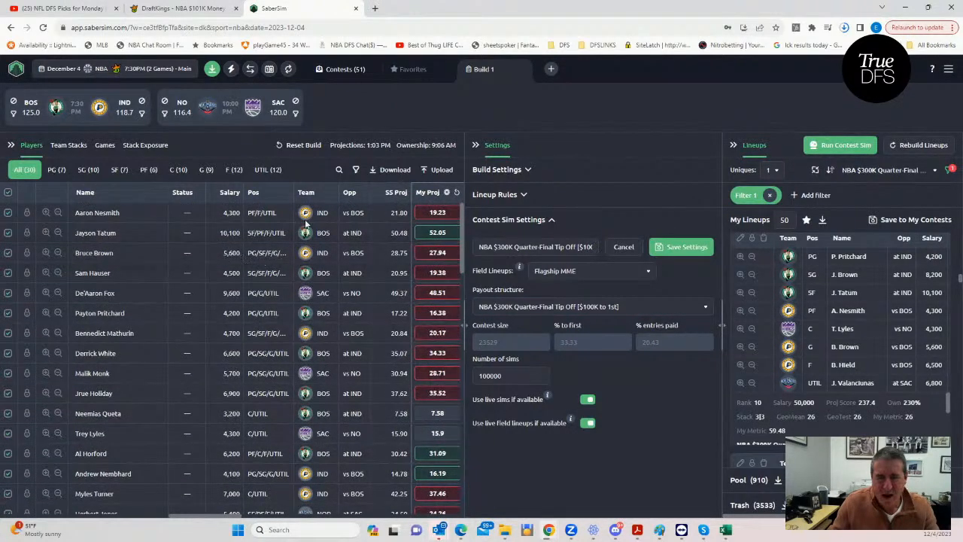
{"action": "left_click", "coordinate": [388, 195]}
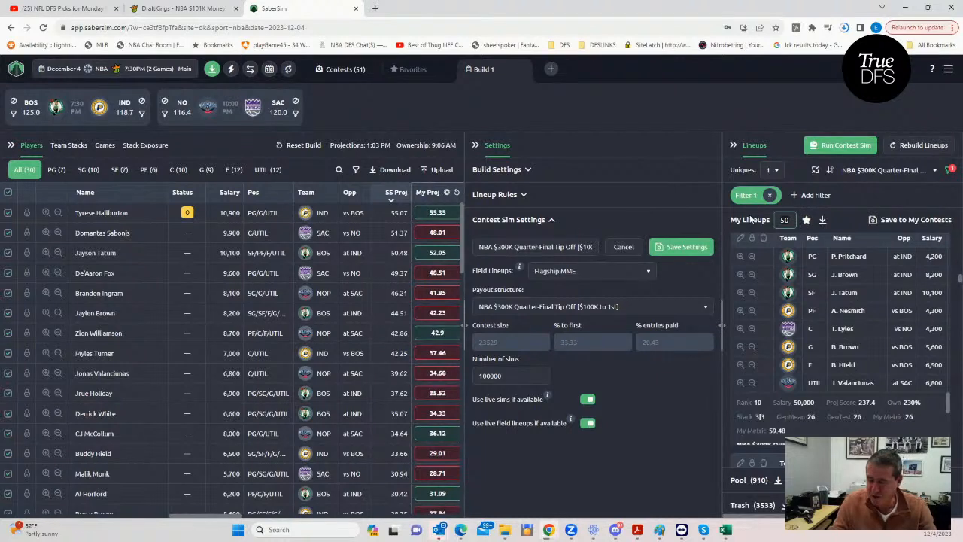
- Set My Lineups to 25, add those lineups to the favorites and open the Favorites
{"action": "type", "text": "25"}
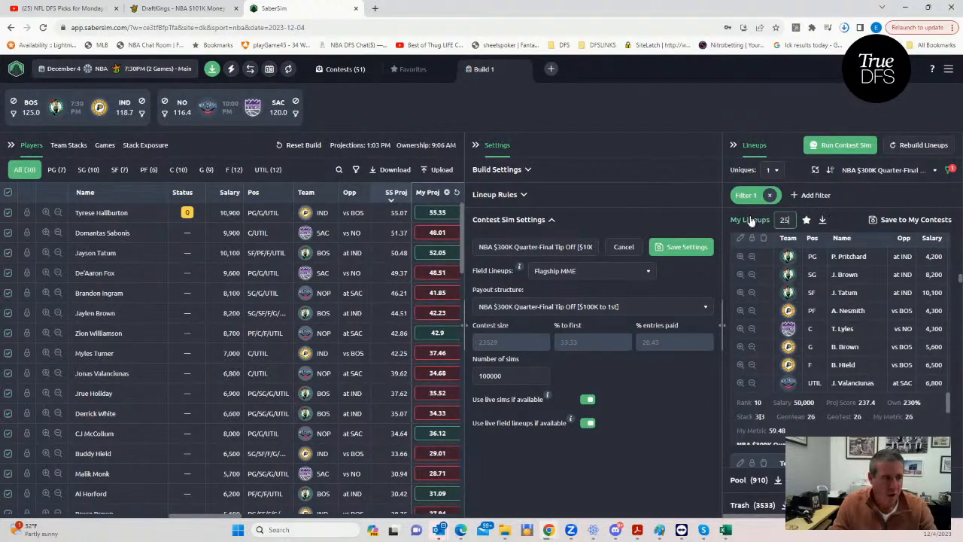
{"action": "left_click", "coordinate": [657, 190]}
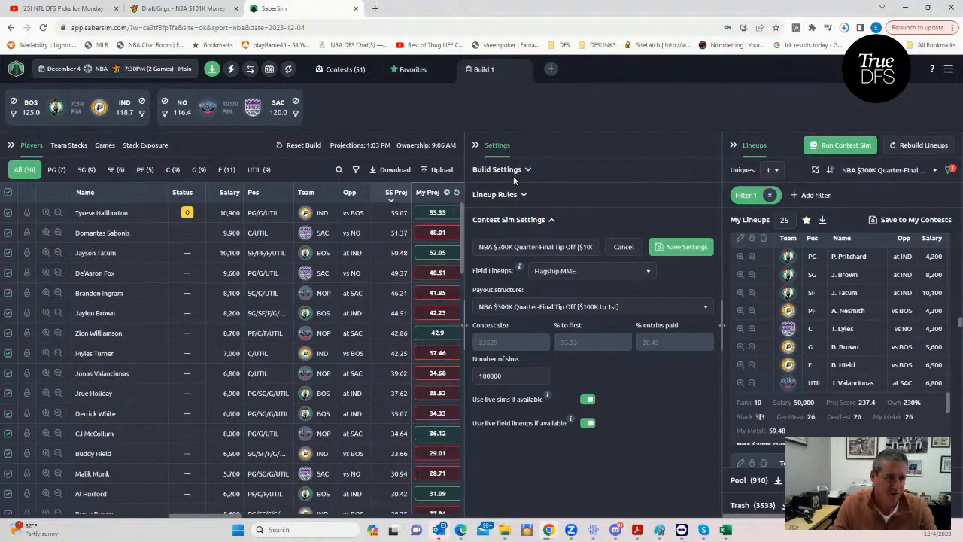
{"action": "left_click", "coordinate": [406, 69]}
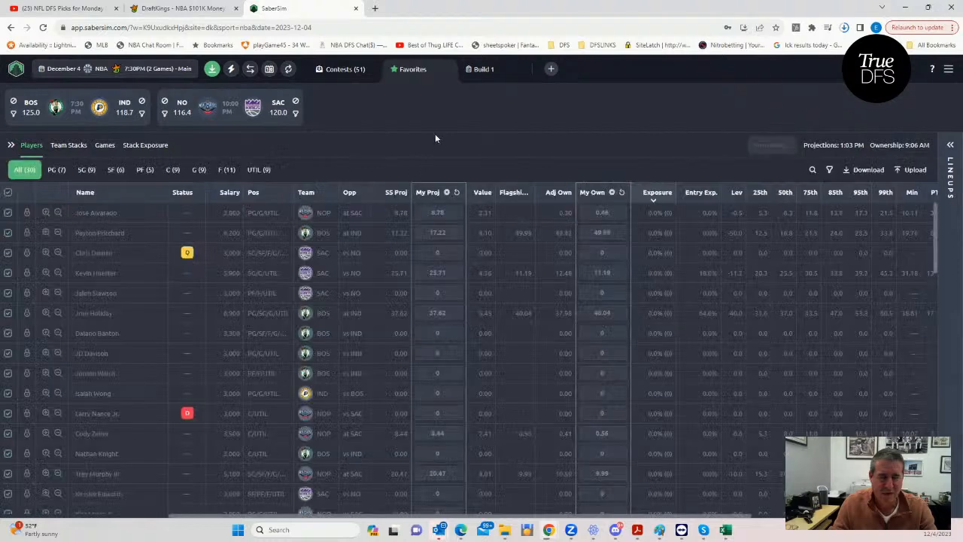
- Return to Build 1 and expand its settings and lineups areas
{"action": "left_click", "coordinate": [474, 71]}
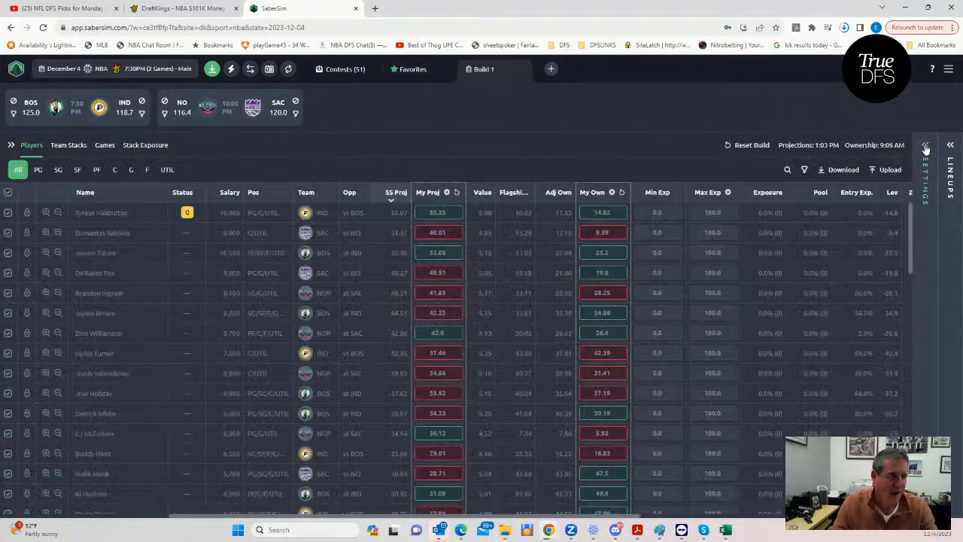
{"action": "left_click", "coordinate": [927, 153]}
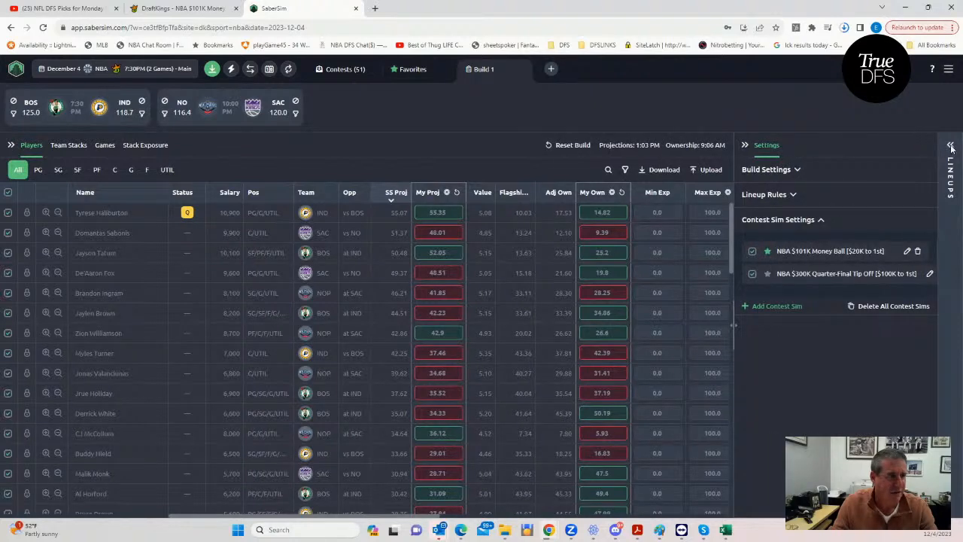
{"action": "left_click", "coordinate": [949, 149]}
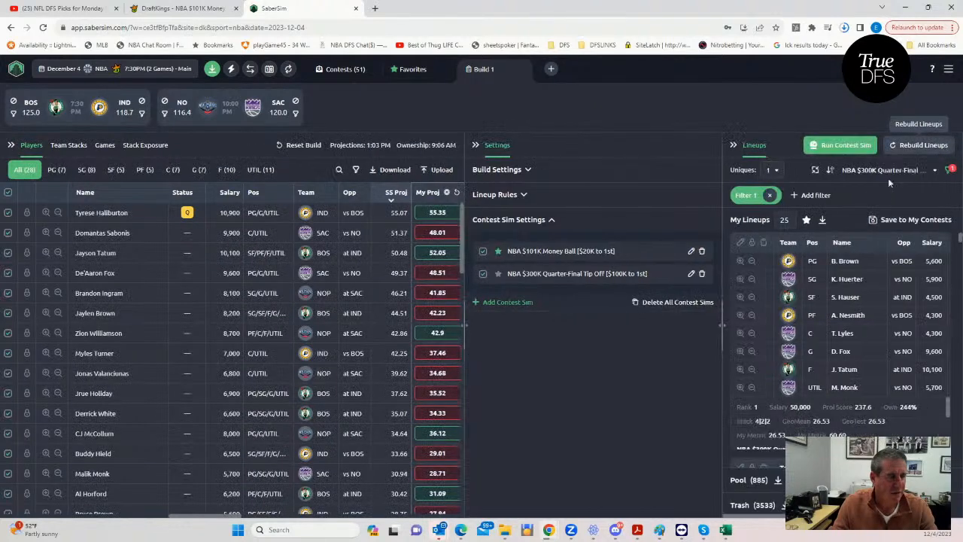
- Remove the GeoMean filter and define a new one showing lineups with Salary less than 49500
{"action": "left_click", "coordinate": [769, 194]}
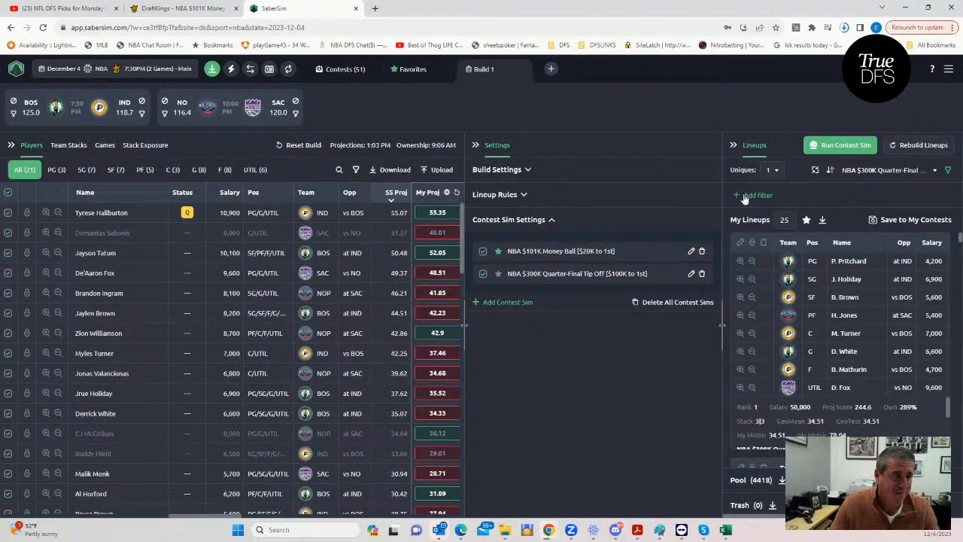
{"action": "left_click", "coordinate": [738, 195]}
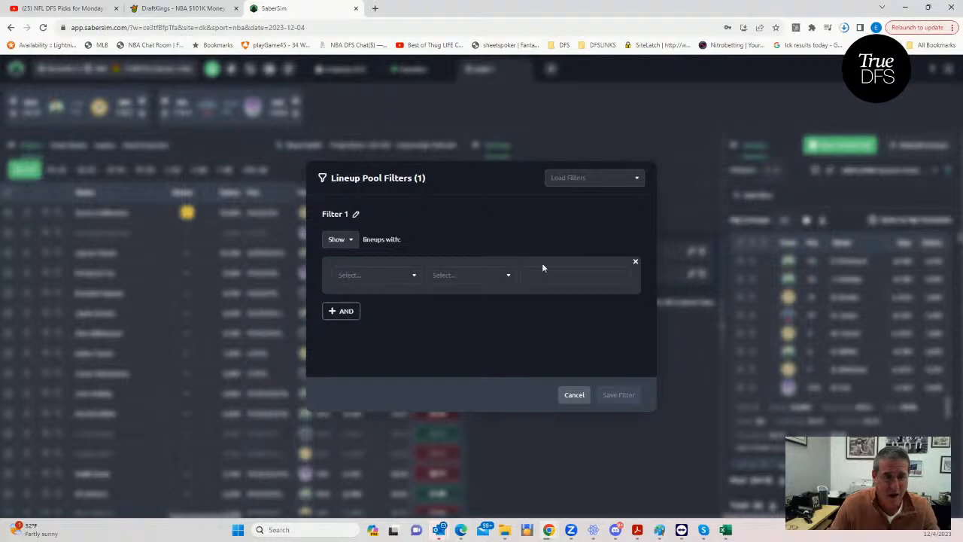
{"action": "left_click", "coordinate": [379, 279]}
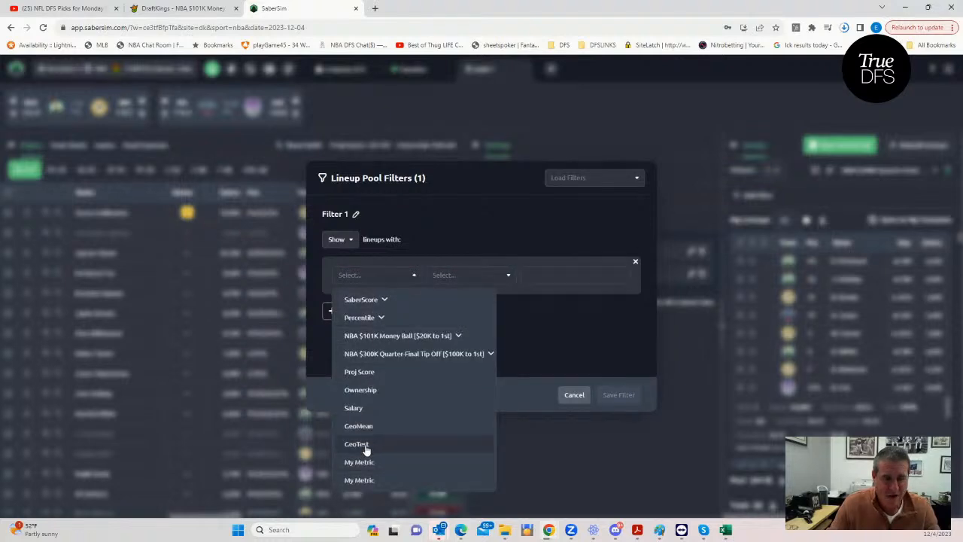
{"action": "left_click", "coordinate": [363, 410]}
{"action": "left_click", "coordinate": [474, 277]}
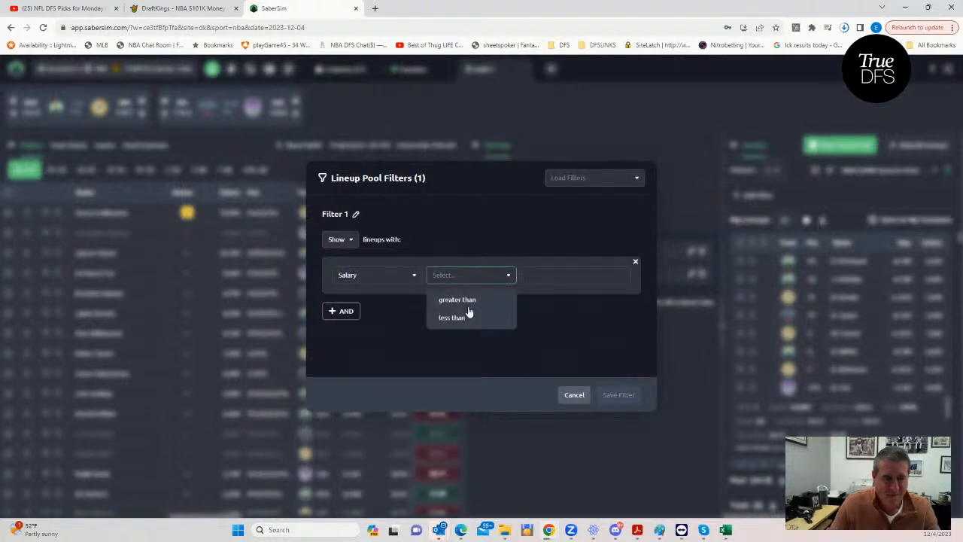
{"action": "left_click", "coordinate": [461, 319]}
{"action": "left_click", "coordinate": [535, 272]}
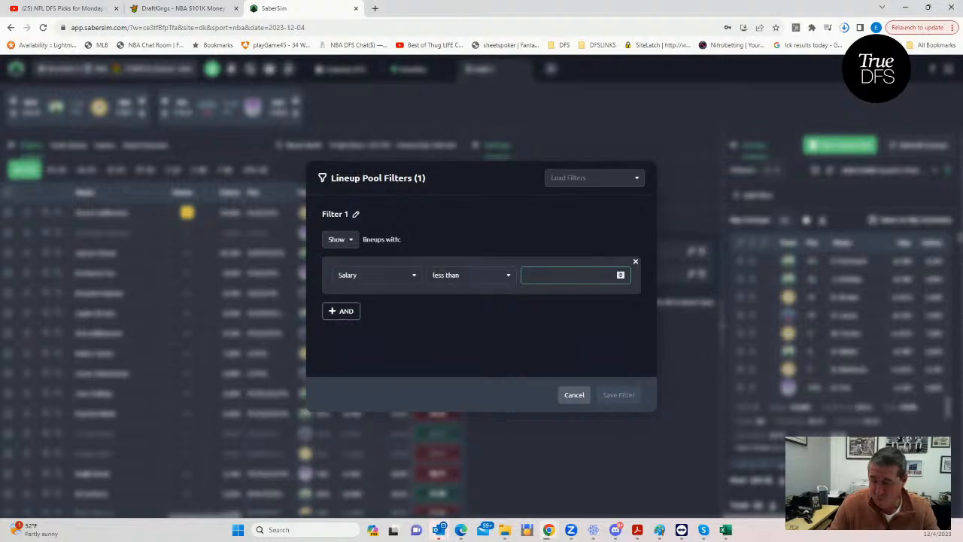
{"action": "type", "text": "500"}
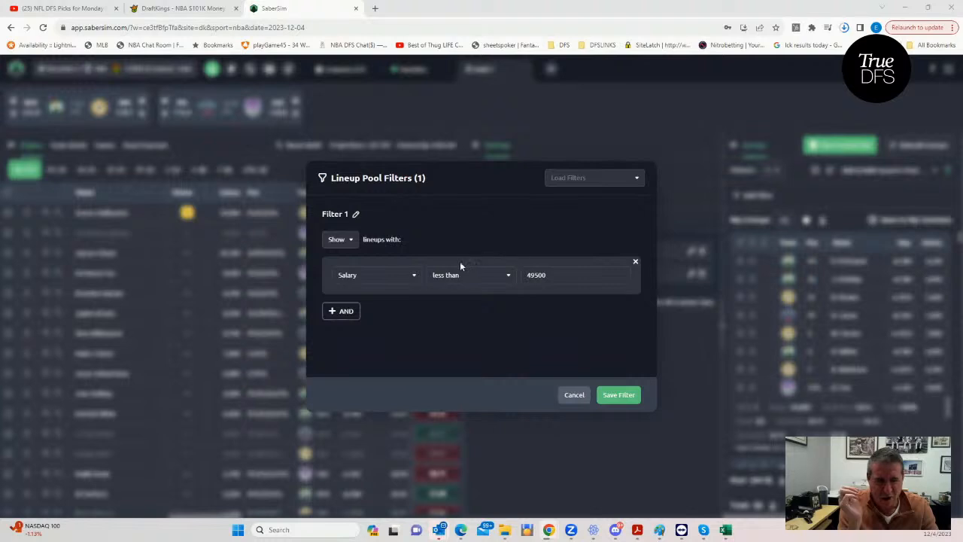
- Change the filter's salary limit to 49400 and save the filter
{"action": "left_click", "coordinate": [548, 273]}
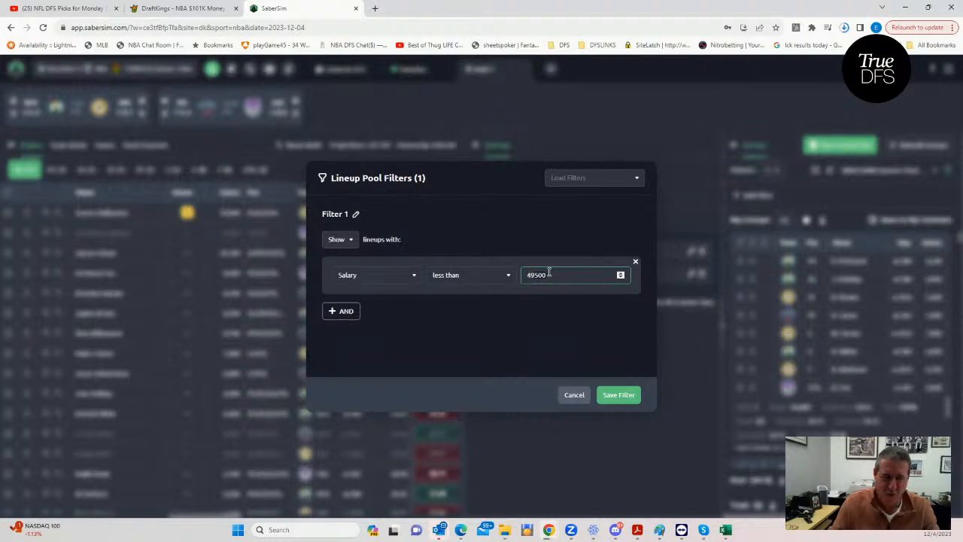
{"action": "key", "text": "BackSpace"}
{"action": "key", "text": "BackSpace"}
{"action": "key", "text": "BackSpace"}
{"action": "type", "text": "400"}
{"action": "left_click", "coordinate": [533, 317]}
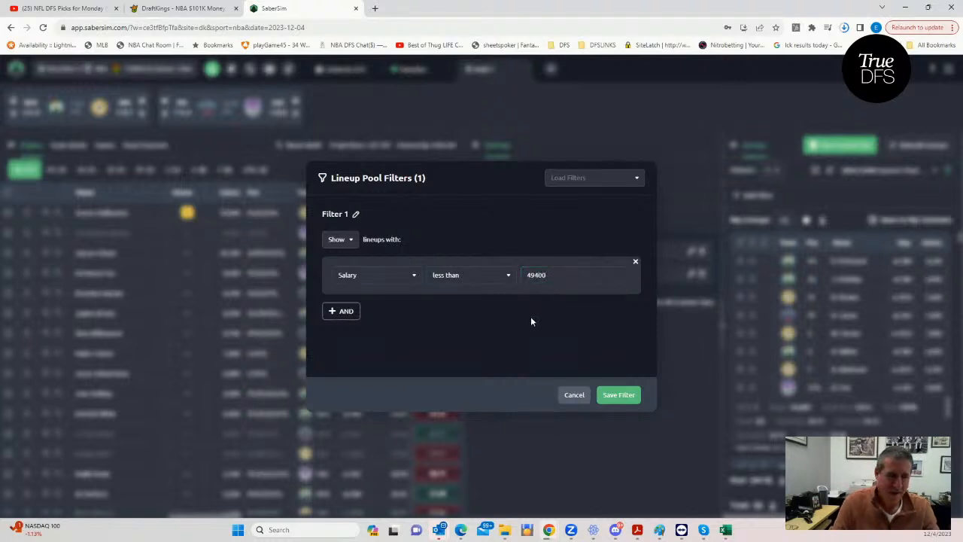
{"action": "left_click", "coordinate": [611, 392]}
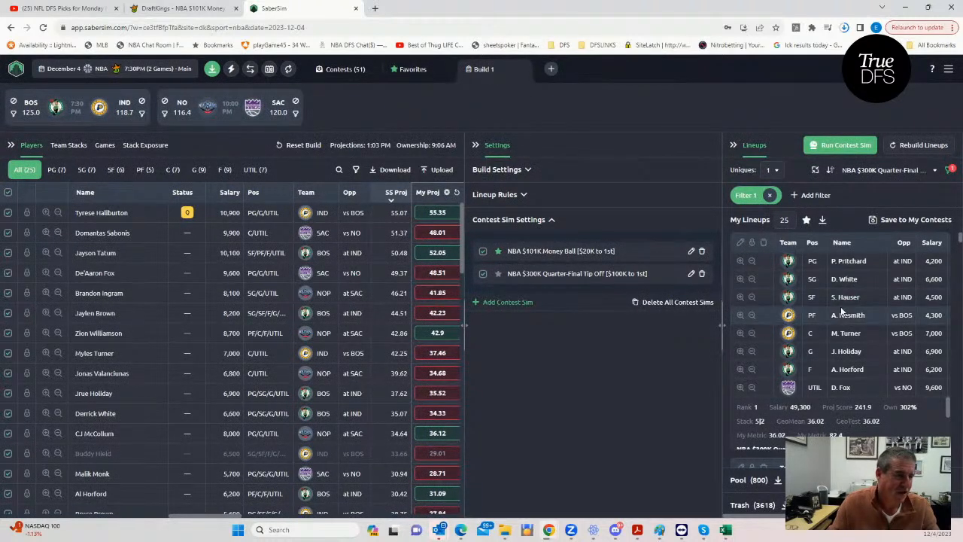
- Add the 25 salary-filtered lineups to the favorites and open the Favorites
{"action": "left_click", "coordinate": [805, 220]}
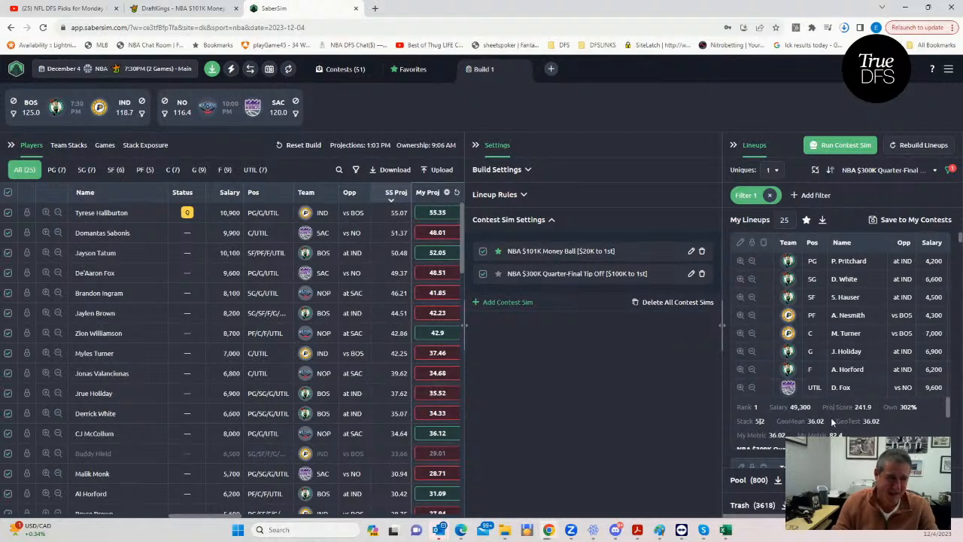
{"action": "left_click", "coordinate": [411, 71]}
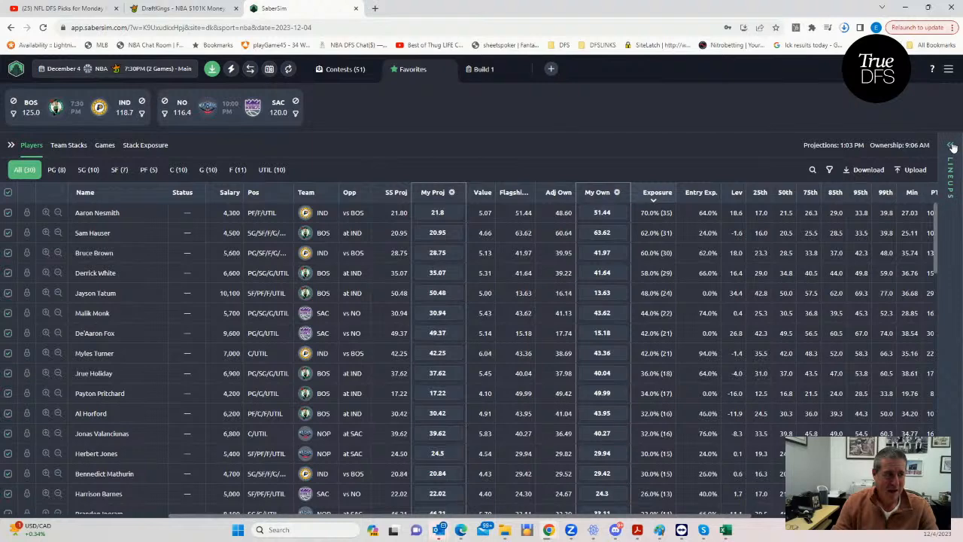
- Save the 50 favorite lineups to the NBA $300K Quarter-Final Tip Off contest only, leaving out the $101K Money Ball
{"action": "left_click", "coordinate": [960, 178]}
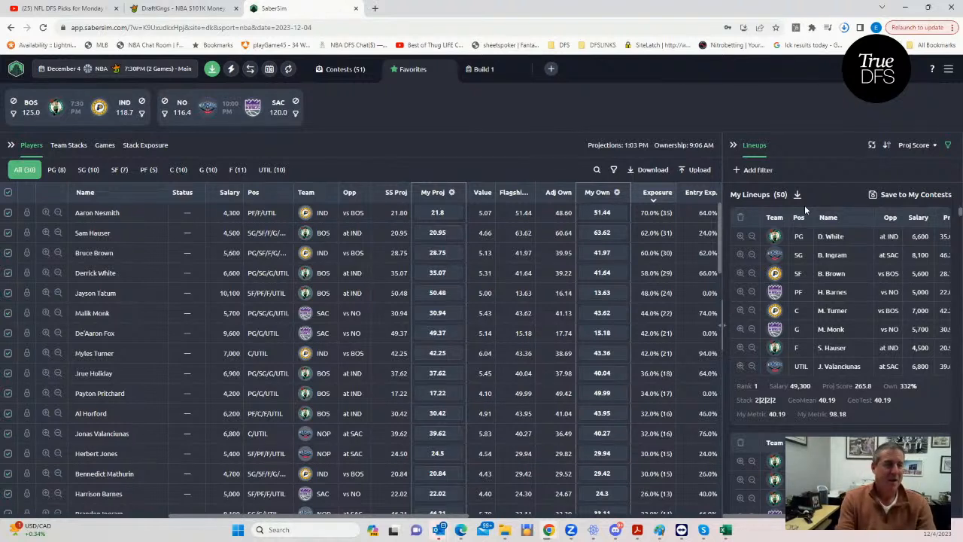
{"action": "left_click", "coordinate": [873, 195]}
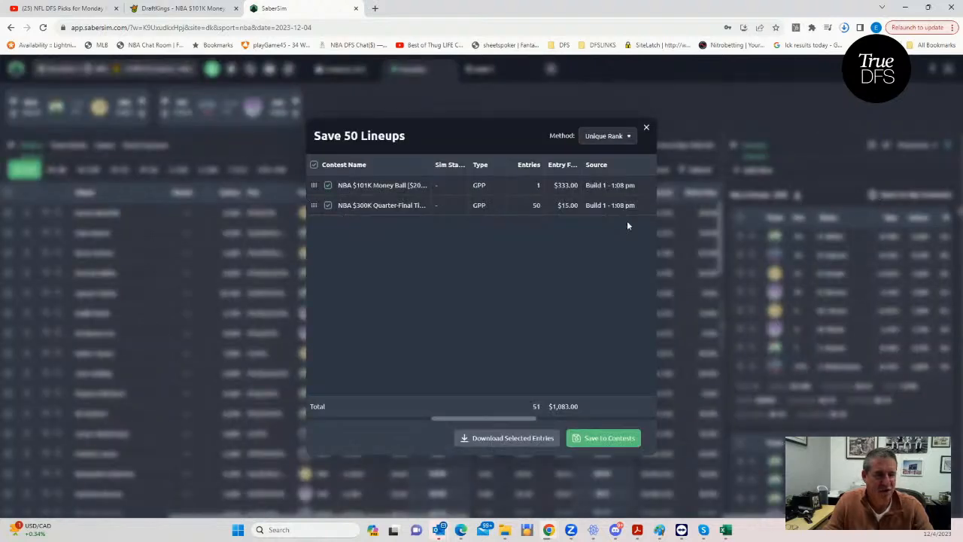
{"action": "left_click", "coordinate": [328, 185]}
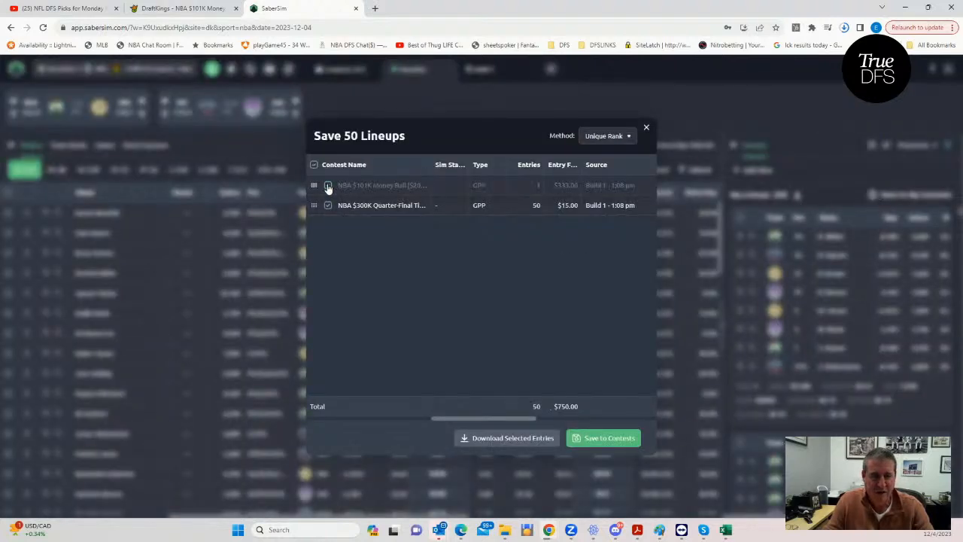
{"action": "left_click", "coordinate": [584, 439]}
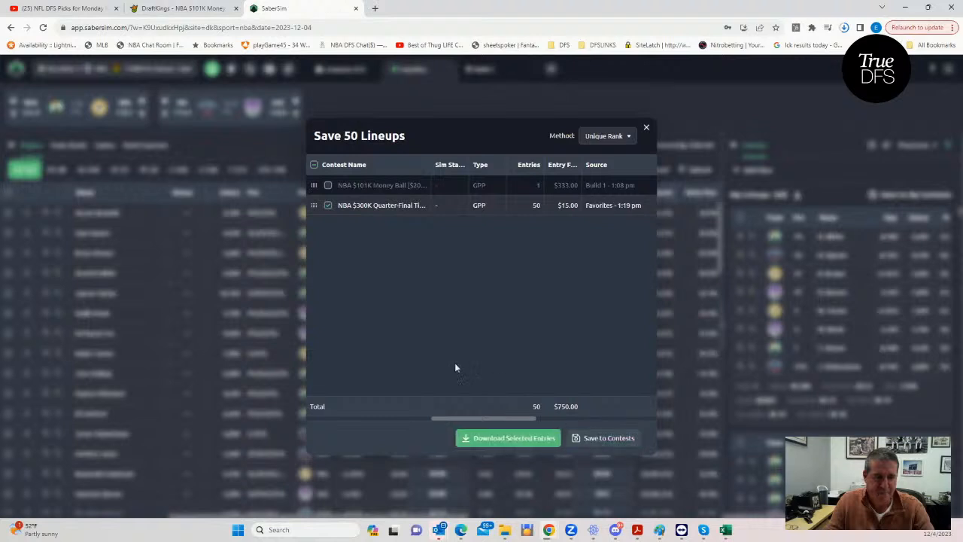
{"action": "left_click", "coordinate": [646, 128]}
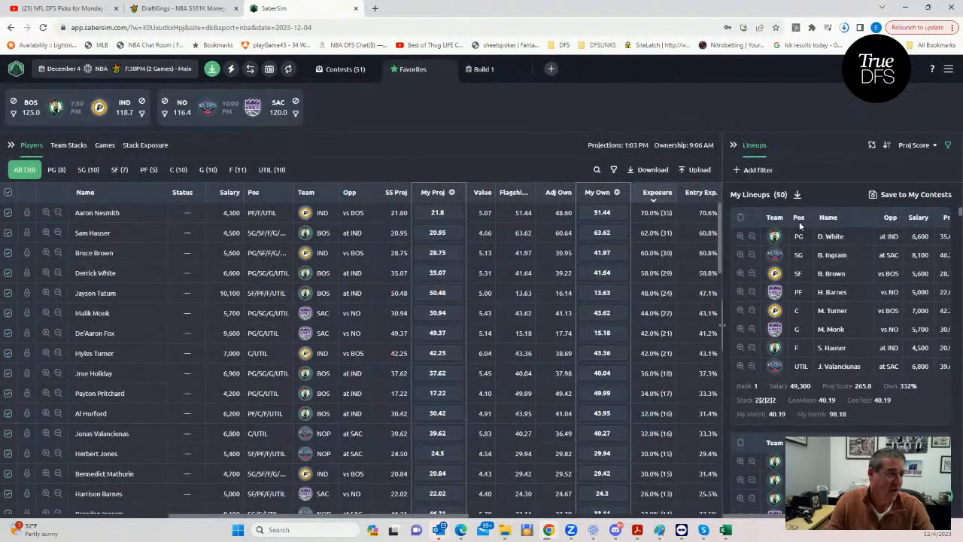
- Return to Build 1, expand its settings and lineups areas, and remove the salary filter
{"action": "left_click", "coordinate": [486, 70]}
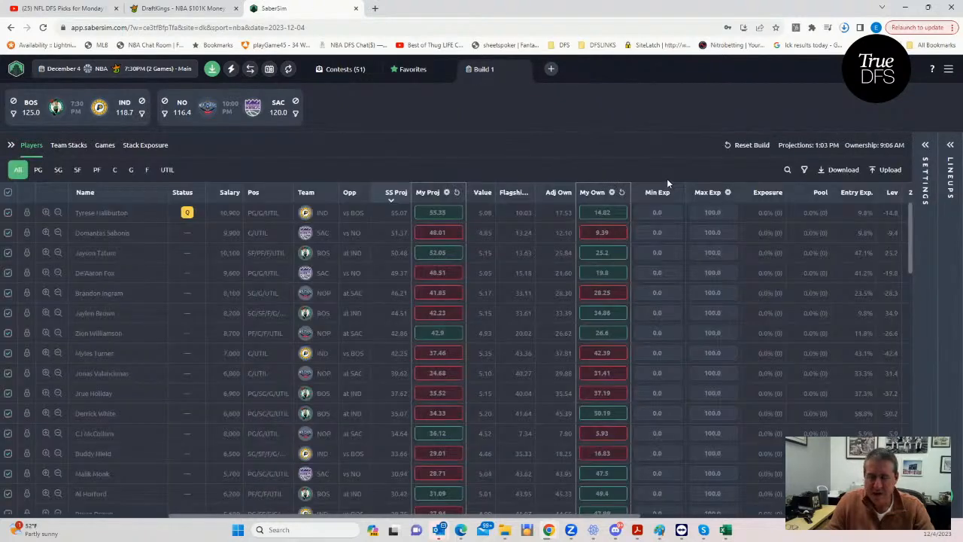
{"action": "left_click", "coordinate": [925, 145]}
{"action": "left_click", "coordinate": [950, 145]}
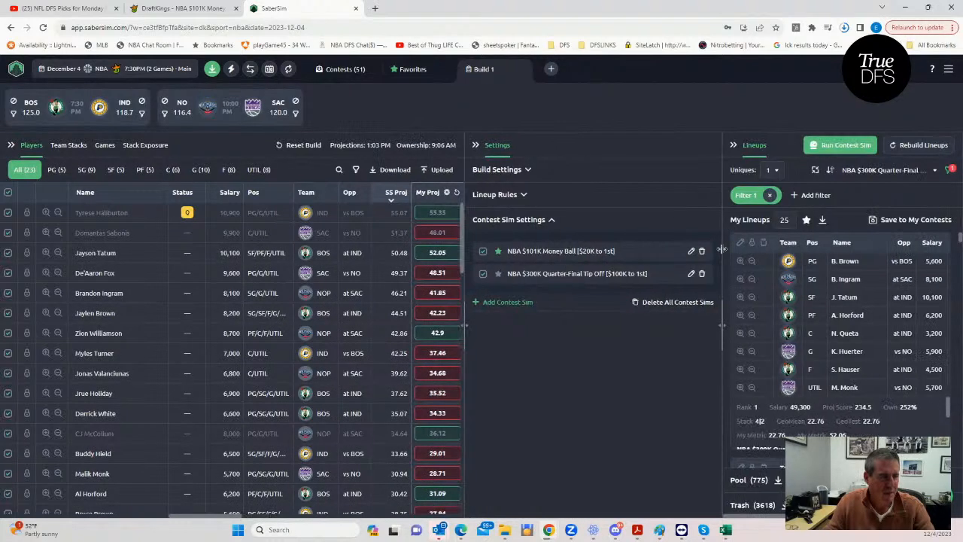
{"action": "left_click", "coordinate": [771, 196]}
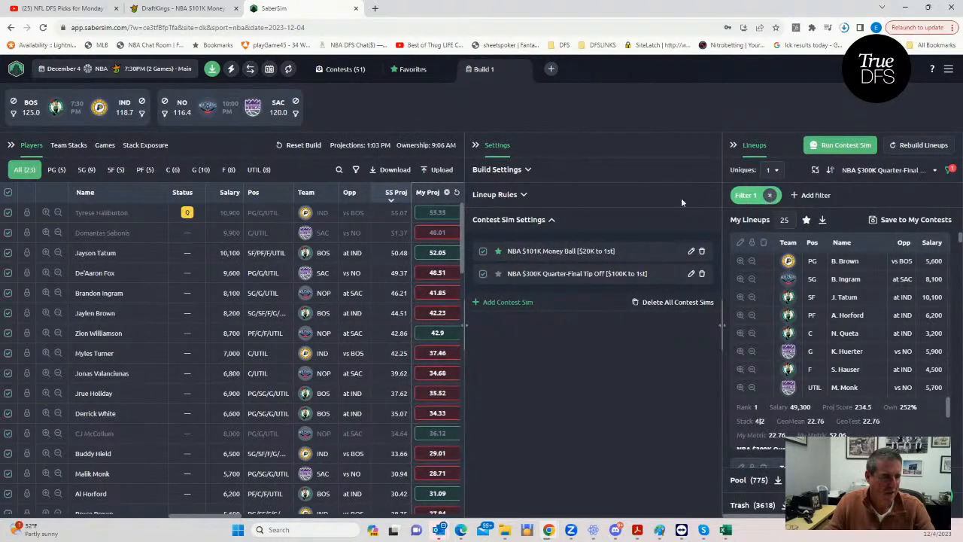
- Rank the Build 1 lineups by a risk-adjusted metric of the NBA $101K Money Ball contest sim
{"action": "left_click", "coordinate": [888, 171]}
{"action": "left_click", "coordinate": [856, 226]}
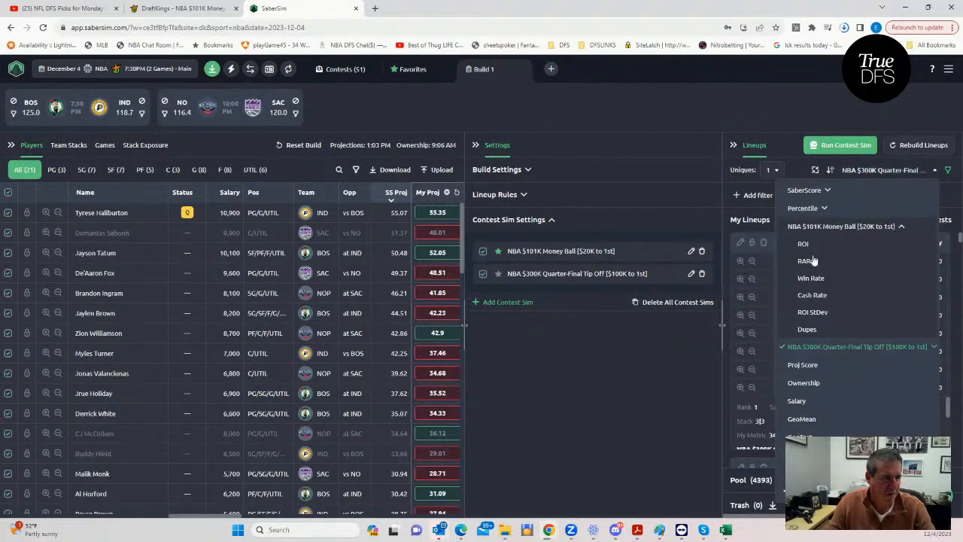
{"action": "left_click", "coordinate": [808, 260]}
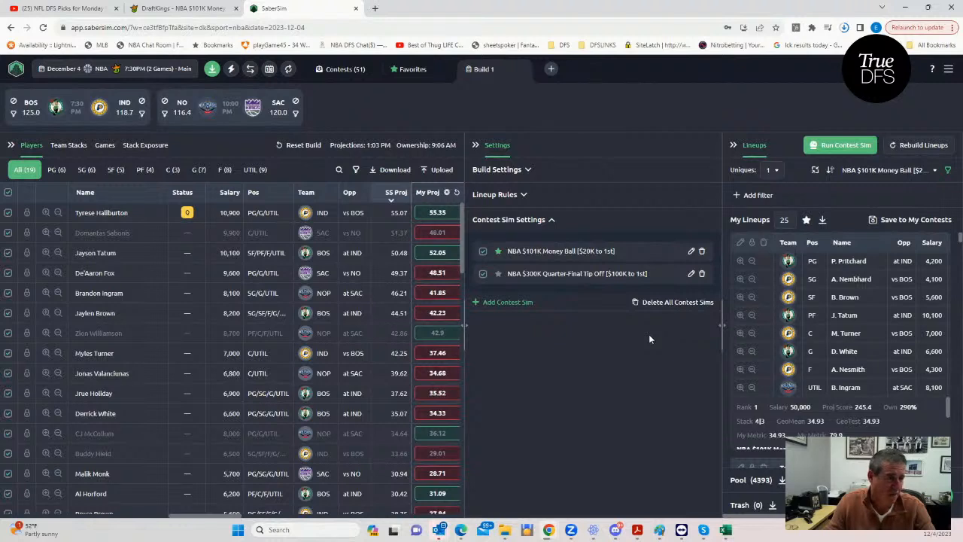
- Look up the Money Ball's contest size in its sim settings and set Number of Entries to 337 in the GeoMean workbook
{"action": "left_click", "coordinate": [693, 252]}
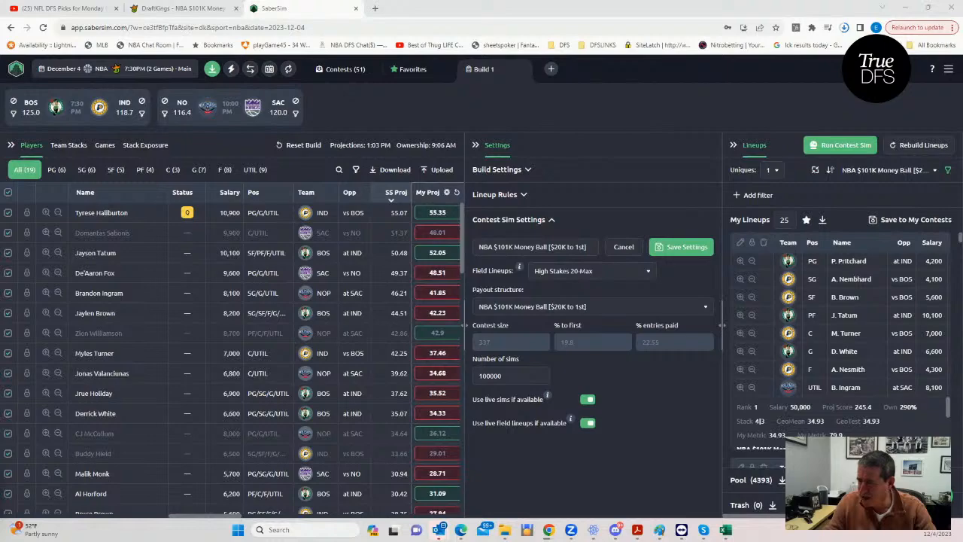
{"action": "key", "text": "super+d"}
{"action": "left_click", "coordinate": [726, 530]}
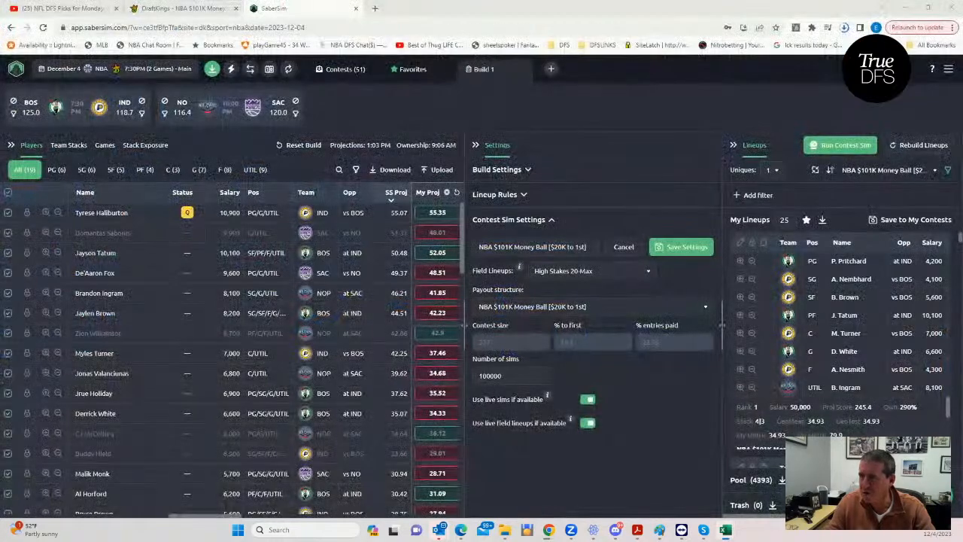
{"action": "left_click_drag", "start_coordinate": [1, 90], "coordinate": [636, 61]}
{"action": "left_click", "coordinate": [226, 264]}
{"action": "left_click", "coordinate": [313, 242]}
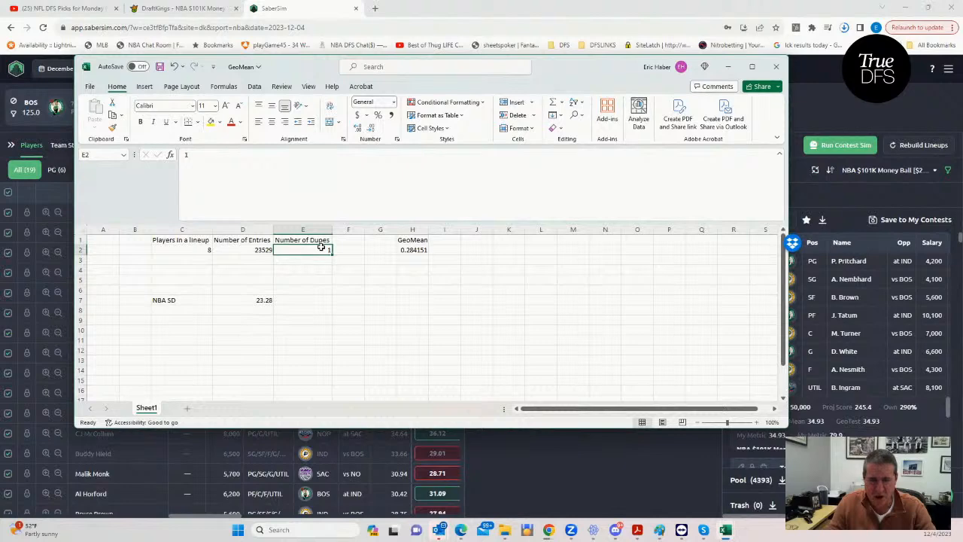
{"action": "left_click", "coordinate": [252, 249]}
{"action": "type", "text": "337"}
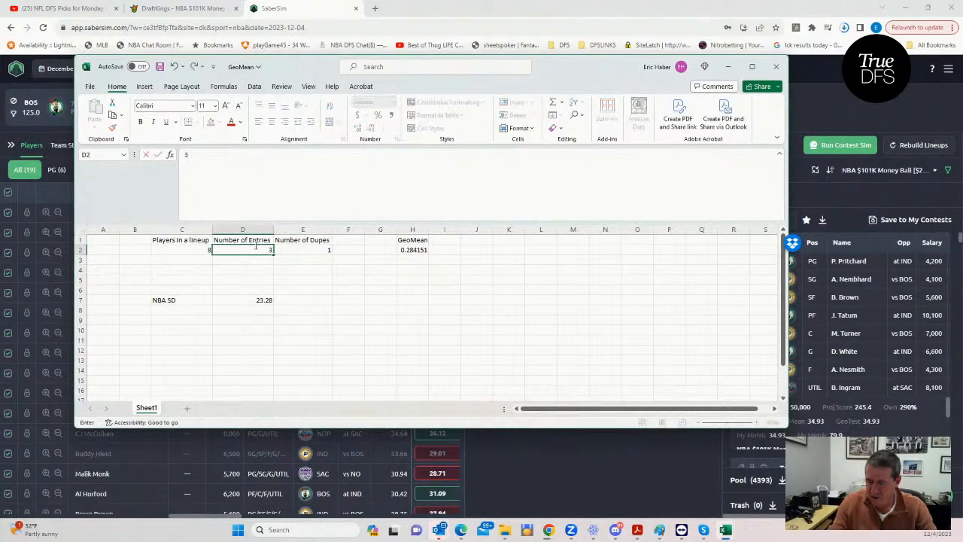
{"action": "left_click", "coordinate": [317, 290]}
{"action": "left_click_drag", "start_coordinate": [592, 68], "coordinate": [0, 49]}
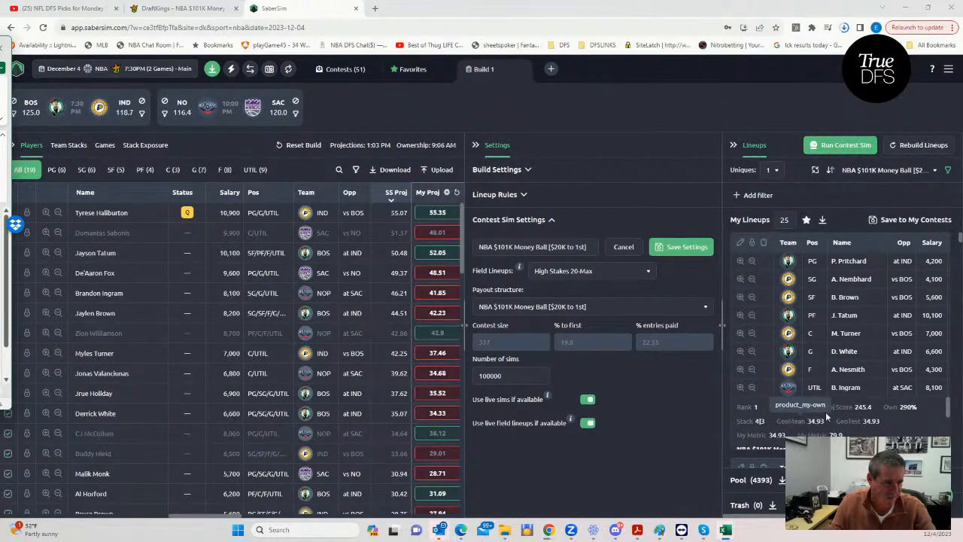
- Save the Build 1 lineups to the NBA $101K Money Ball contest only, leaving out the $300K Quarter-Final
{"action": "left_click", "coordinate": [875, 224]}
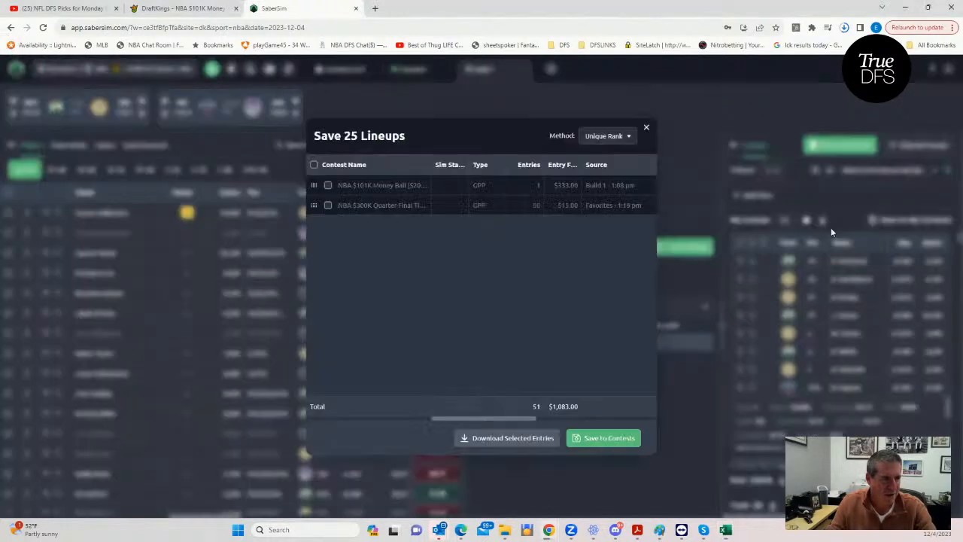
{"action": "left_click", "coordinate": [328, 205]}
{"action": "left_click", "coordinate": [595, 438]}
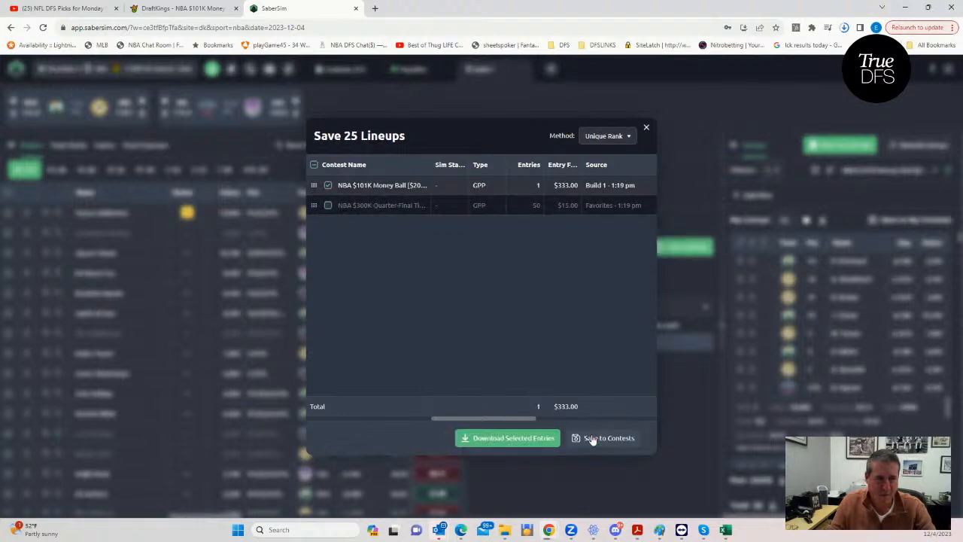
{"action": "left_click", "coordinate": [647, 129]}
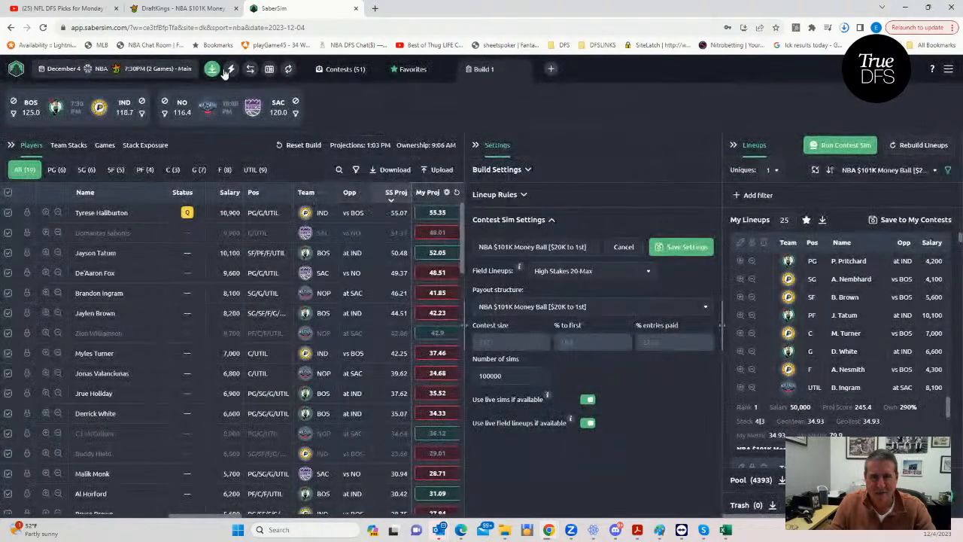
- Switch to DraftKings, upload entries_dk_nba_2023-12-04_main as edited entries, and open the upcoming lineups
{"action": "left_click", "coordinate": [181, 9]}
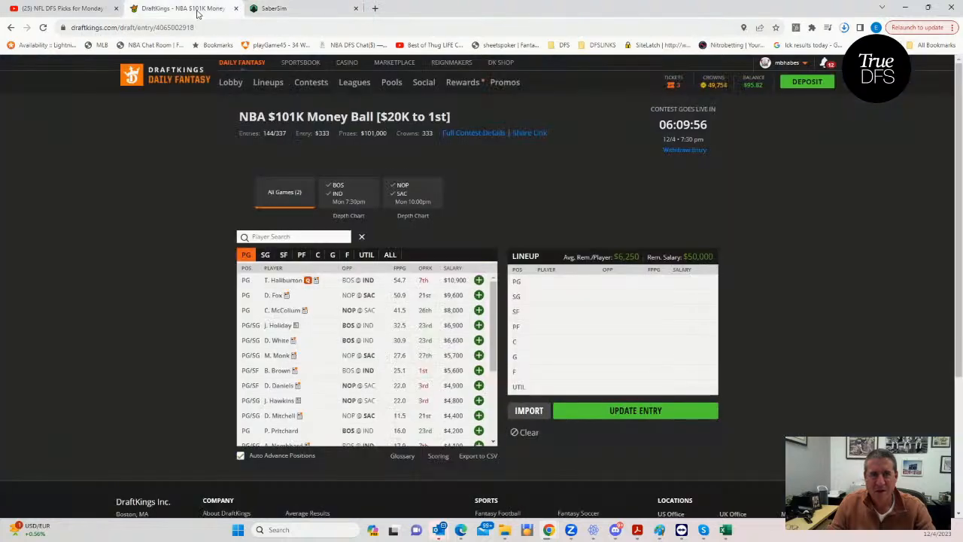
{"action": "left_click", "coordinate": [268, 83]}
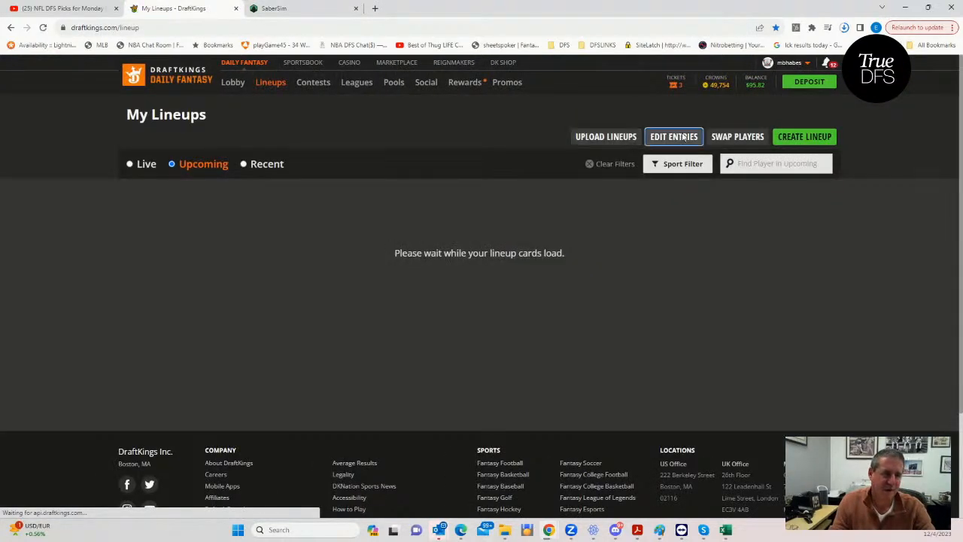
{"action": "left_click", "coordinate": [673, 136]}
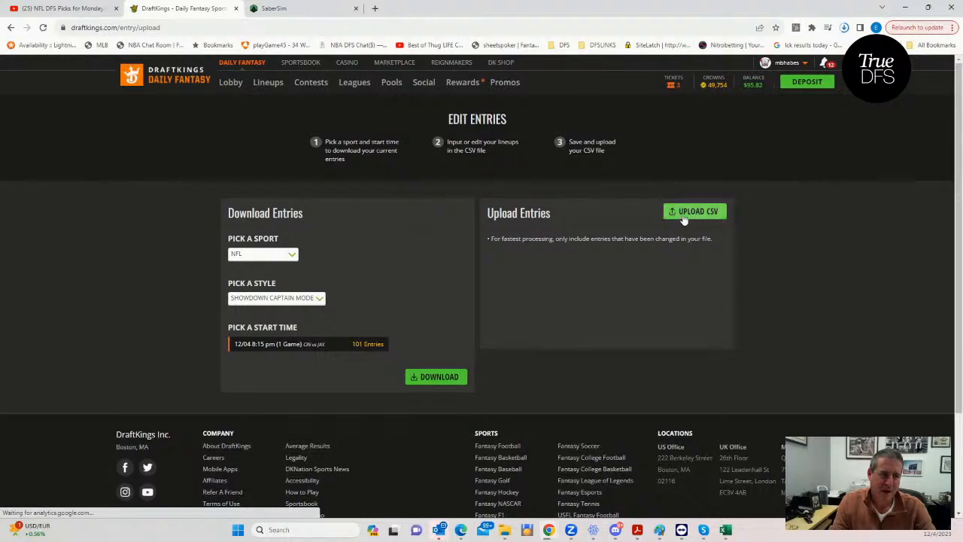
{"action": "left_click", "coordinate": [677, 213]}
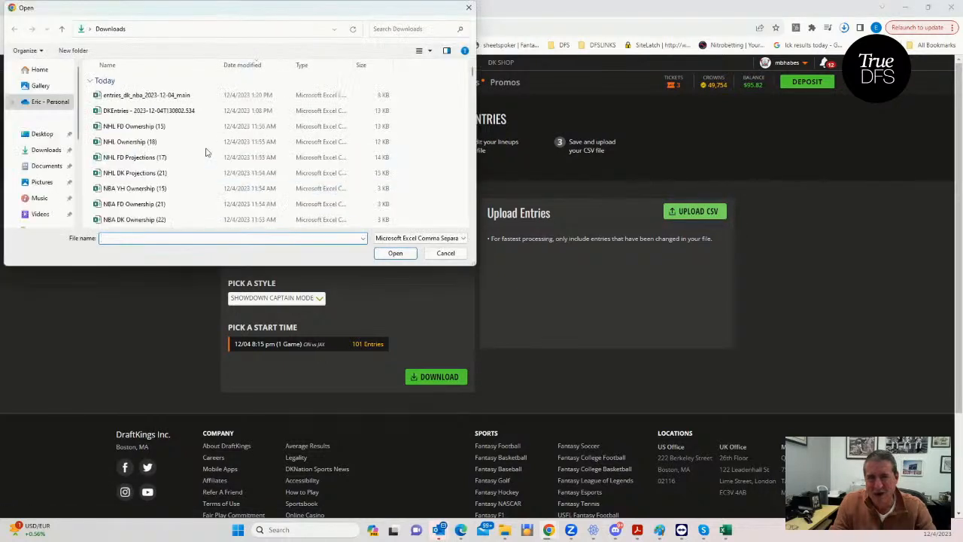
{"action": "left_click", "coordinate": [129, 97]}
{"action": "left_click", "coordinate": [393, 252]}
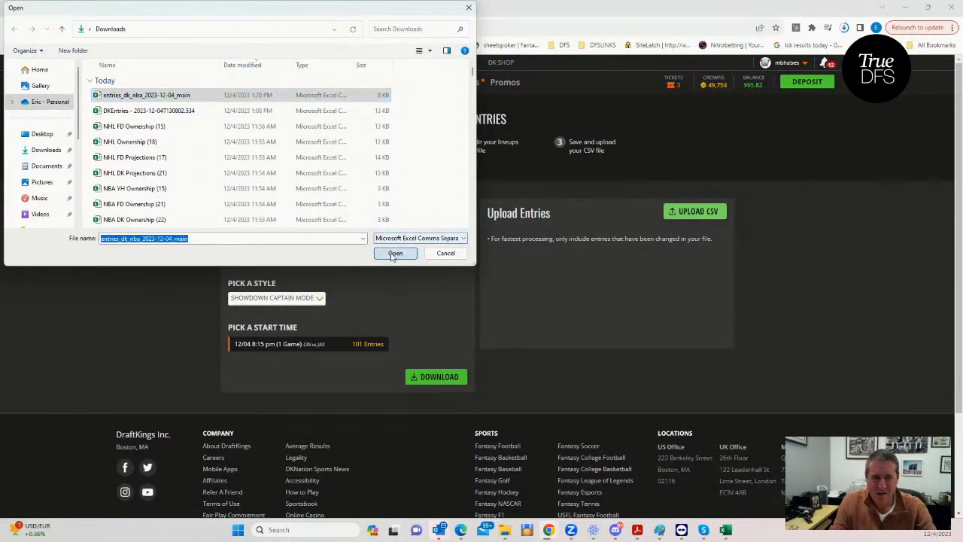
{"action": "left_click", "coordinate": [270, 84]}
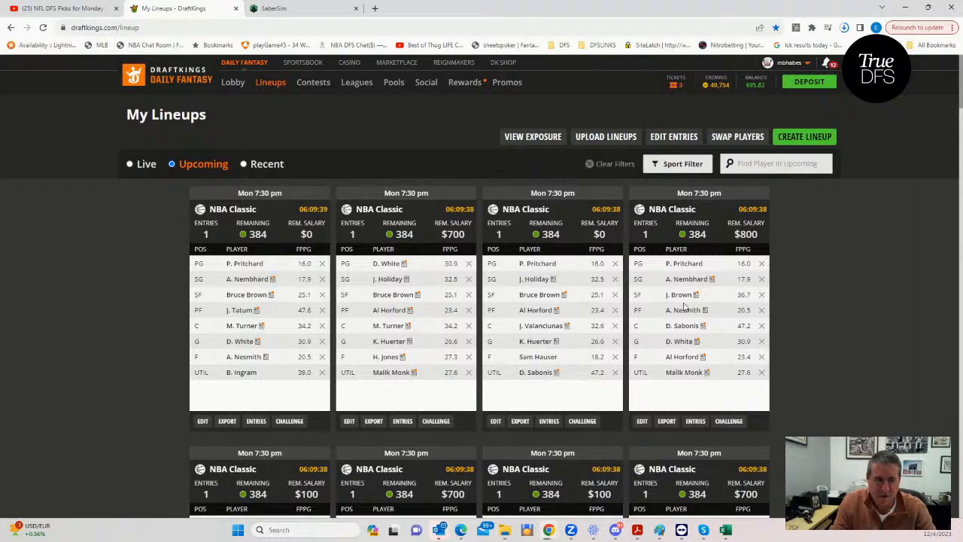
- Examine the players' projected points, salaries, ownership and positions in the NBADK_Proj workbook, and return to SaberSim
{"action": "left_click", "coordinate": [285, 16]}
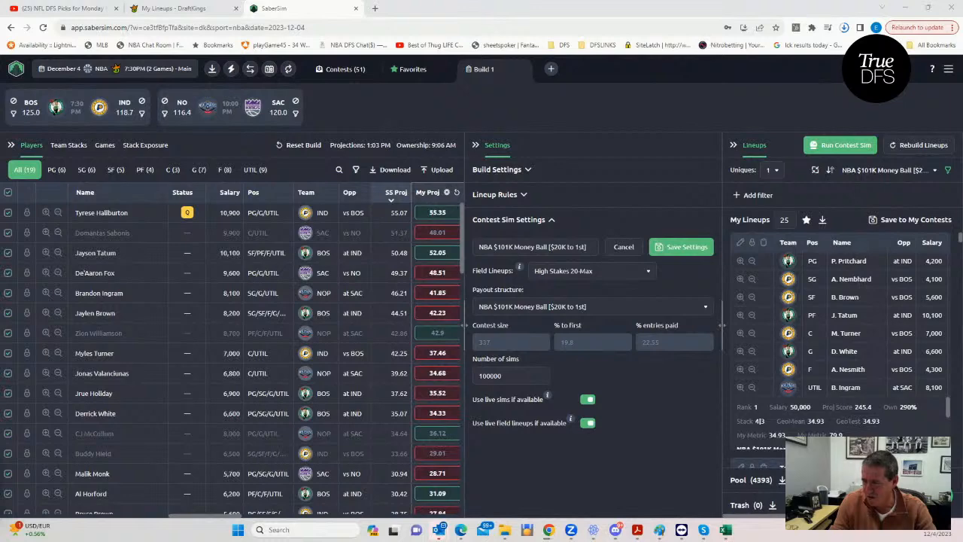
{"action": "left_click", "coordinate": [725, 529]}
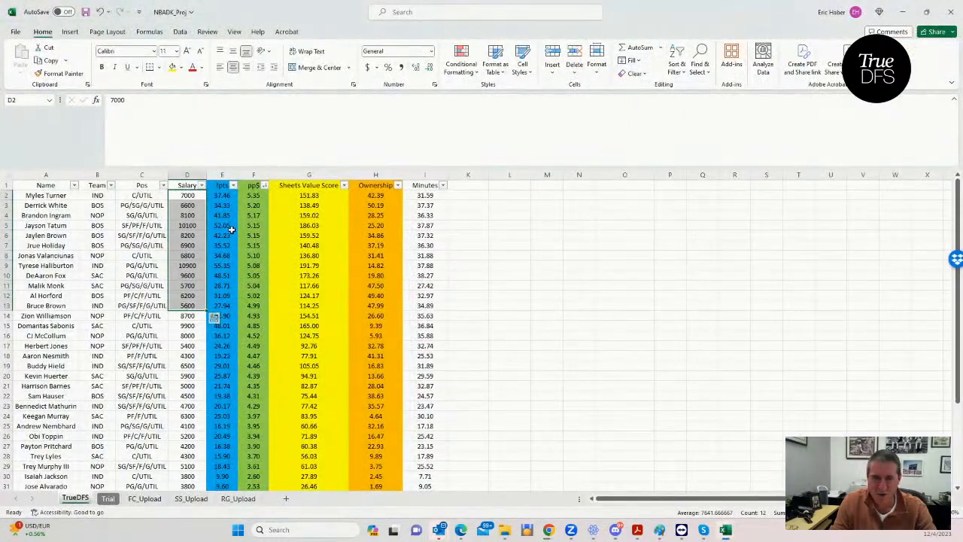
{"action": "left_click_drag", "start_coordinate": [220, 195], "coordinate": [235, 365]}
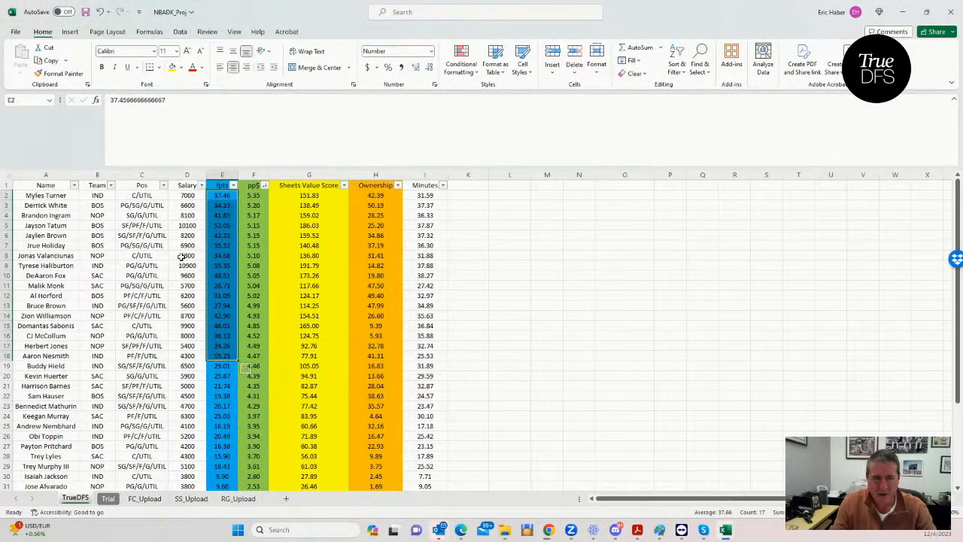
{"action": "left_click", "coordinate": [179, 226]}
{"action": "left_click", "coordinate": [161, 286]}
{"action": "left_click", "coordinate": [374, 266]}
{"action": "left_click", "coordinate": [374, 276]}
{"action": "left_click", "coordinate": [374, 255]}
{"action": "left_click", "coordinate": [372, 226]}
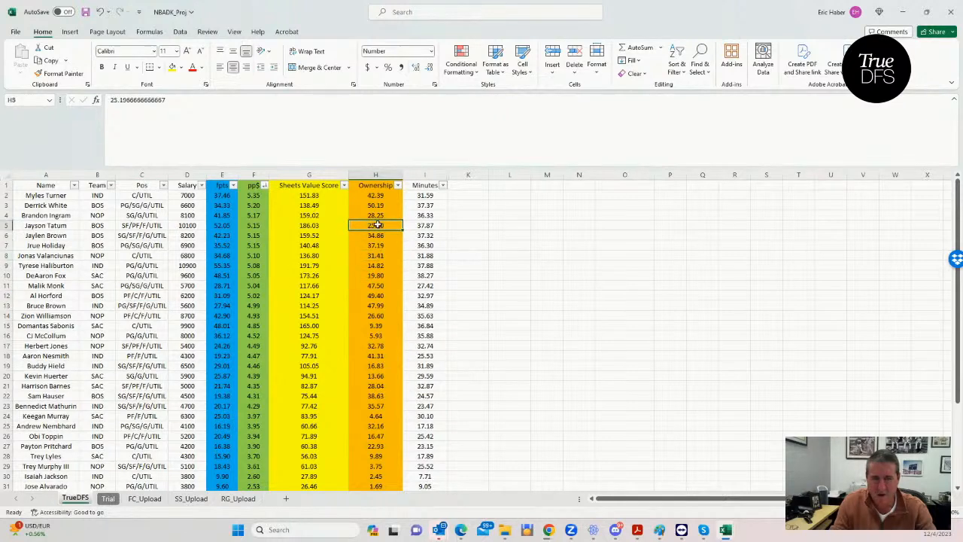
{"action": "left_click", "coordinate": [142, 197]}
{"action": "left_click_drag", "start_coordinate": [140, 201], "coordinate": [176, 343]}
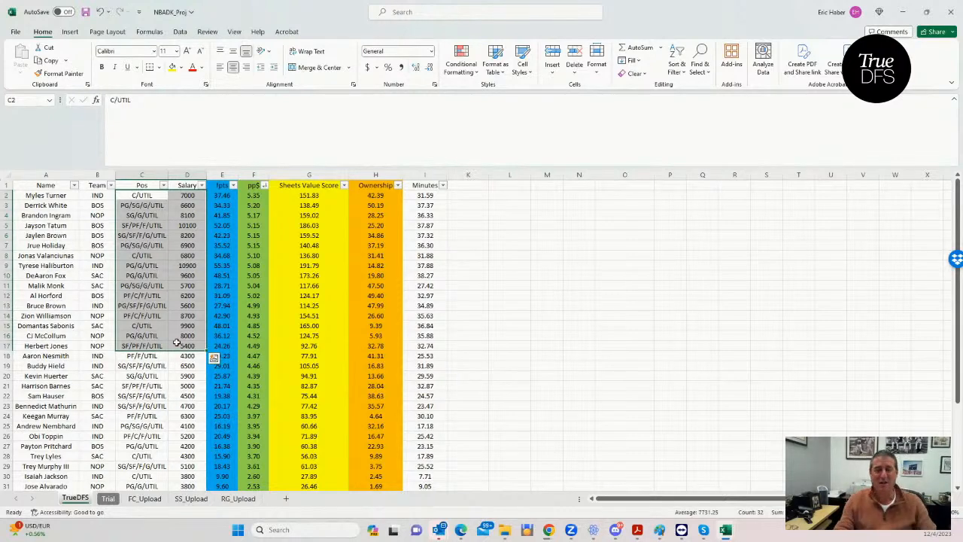
{"action": "left_click", "coordinate": [905, 12]}
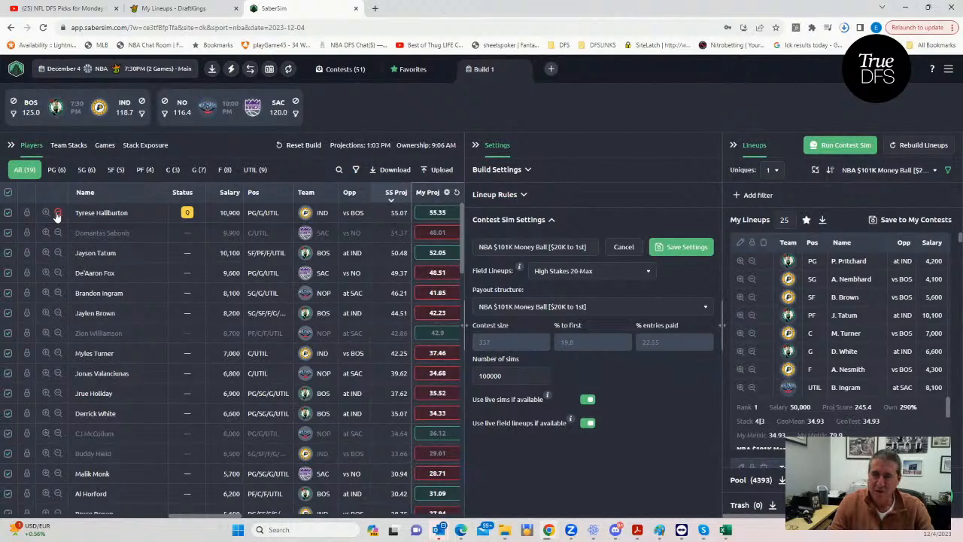
- Open the 7:30 PM BOS vs IND Showdown slate for NBA on DraftKings
{"action": "left_click", "coordinate": [163, 68]}
{"action": "left_click", "coordinate": [332, 189]}
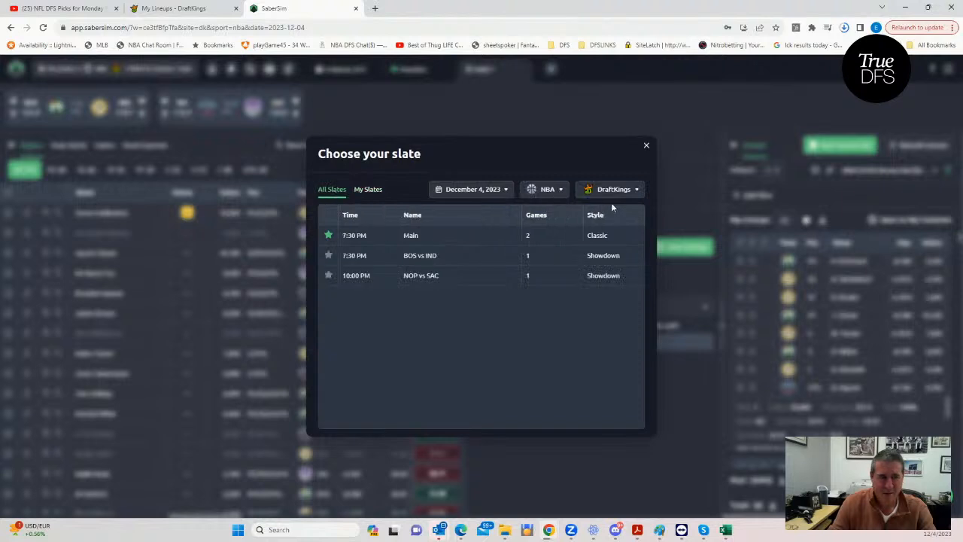
{"action": "left_click", "coordinate": [422, 256]}
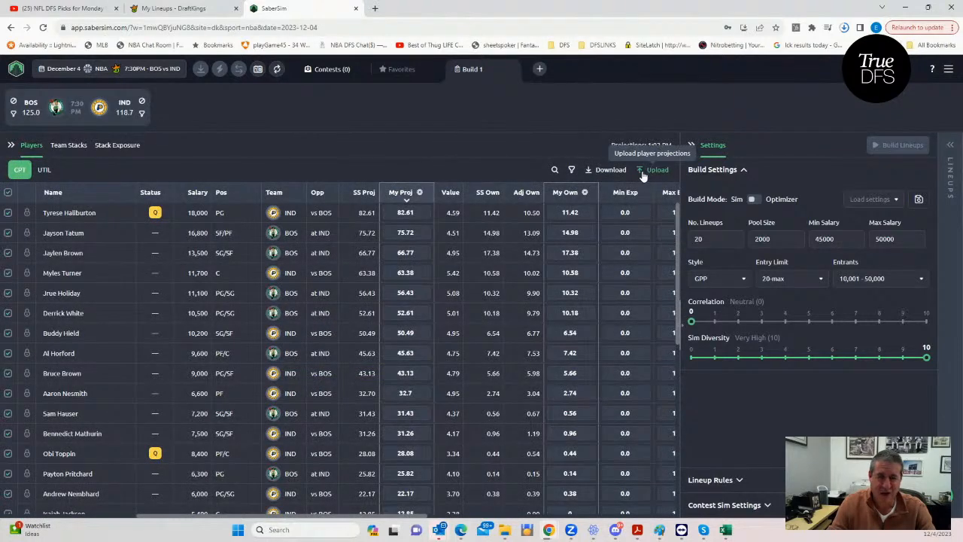
- Upload the NBADK_Sim file as custom player projections and ownership, ignore all unmatched players, and save the data
{"action": "left_click", "coordinate": [643, 173]}
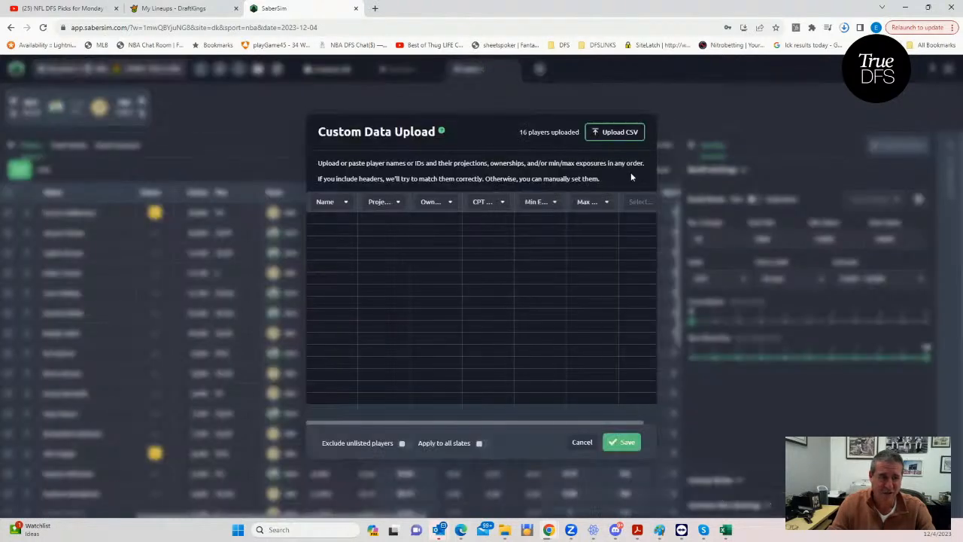
{"action": "left_click", "coordinate": [606, 134]}
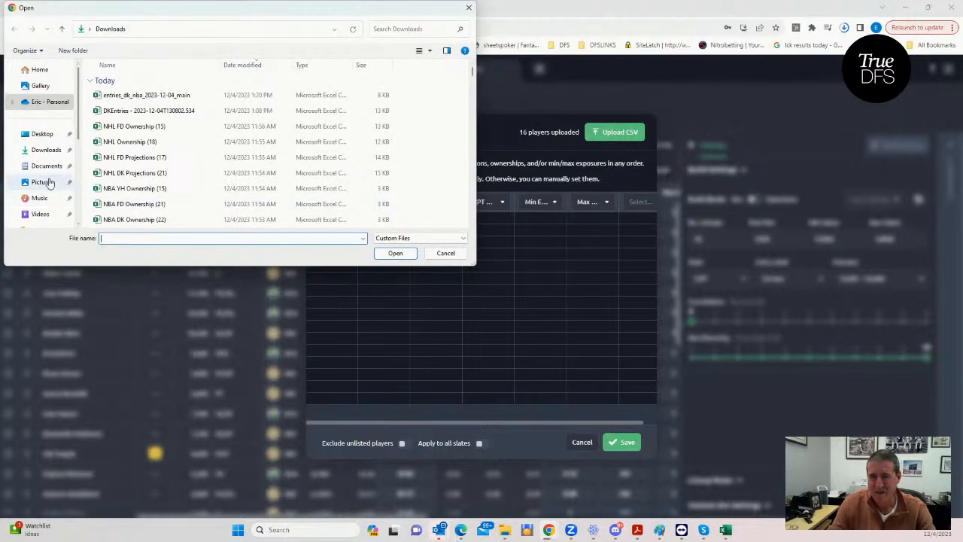
{"action": "scroll", "coordinate": [49, 184], "scroll_direction": "down", "scroll_amount": 3}
{"action": "left_click", "coordinate": [39, 98]}
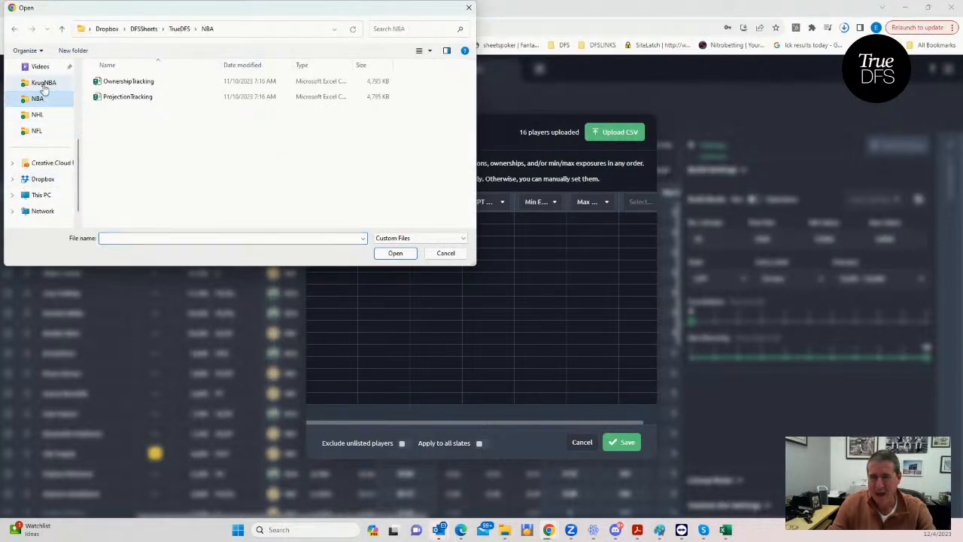
{"action": "left_click", "coordinate": [44, 86]}
{"action": "left_click", "coordinate": [121, 81]}
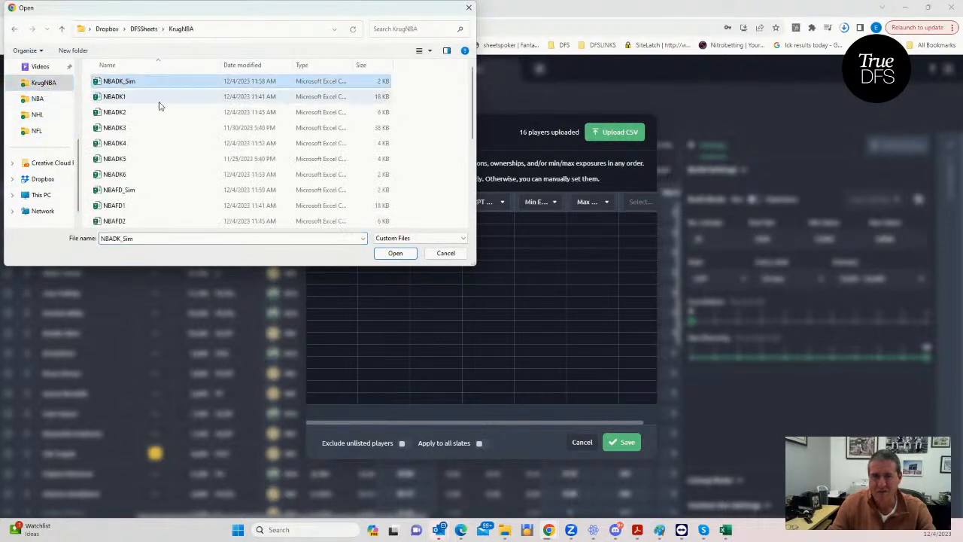
{"action": "left_click", "coordinate": [396, 254]}
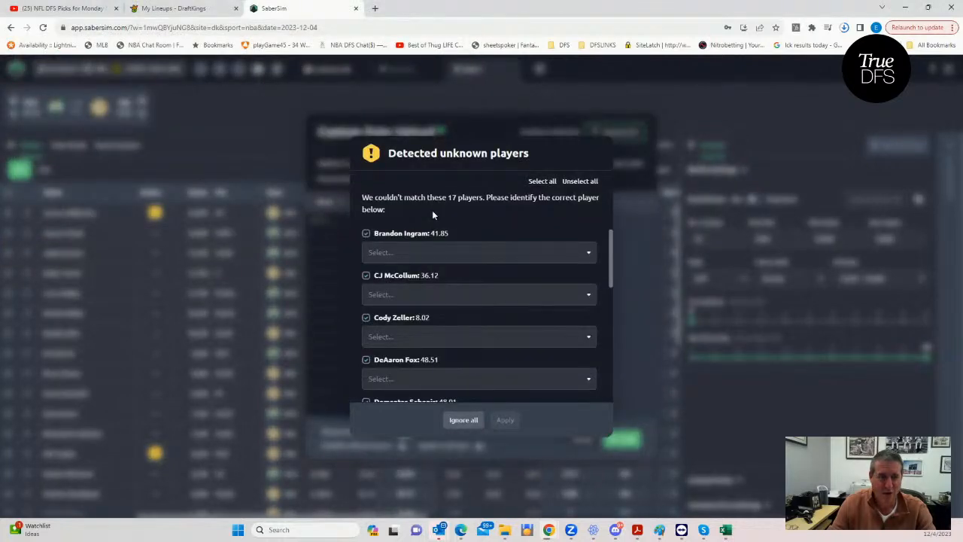
{"action": "left_click", "coordinate": [464, 419]}
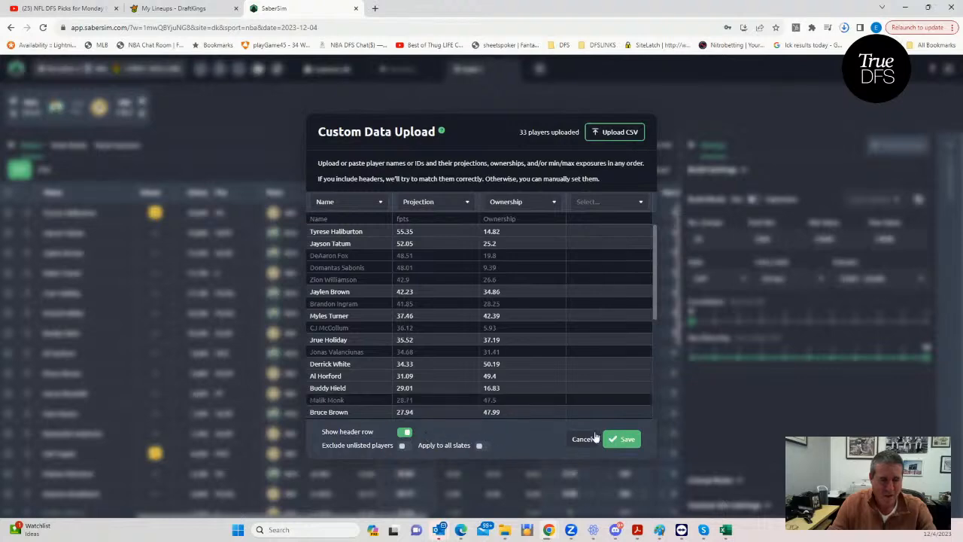
{"action": "left_click", "coordinate": [619, 439]}
{"action": "left_click", "coordinate": [566, 324]}
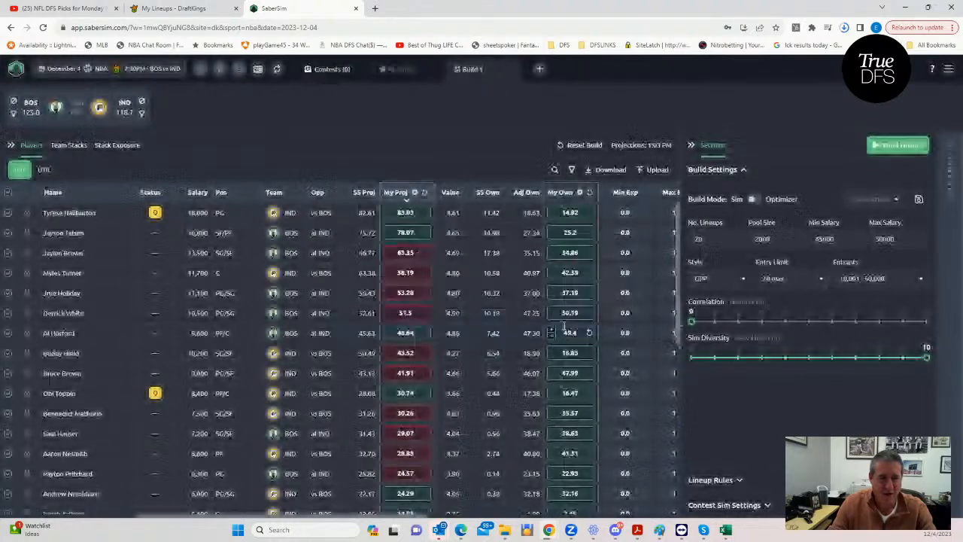
- Review the uploaded projections and ownership of the captain and utility players down to the zero-projection players
{"action": "left_click", "coordinate": [44, 169]}
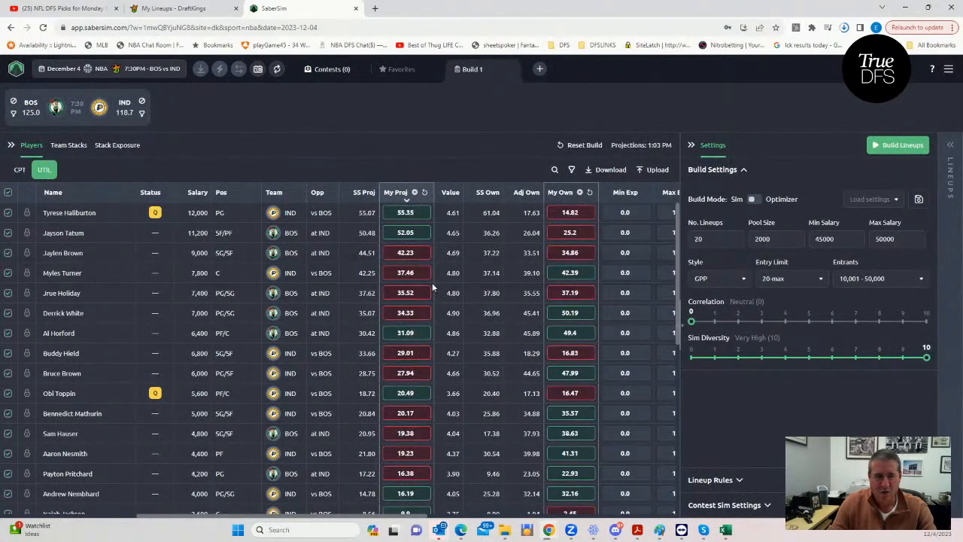
{"action": "left_click", "coordinate": [20, 170]}
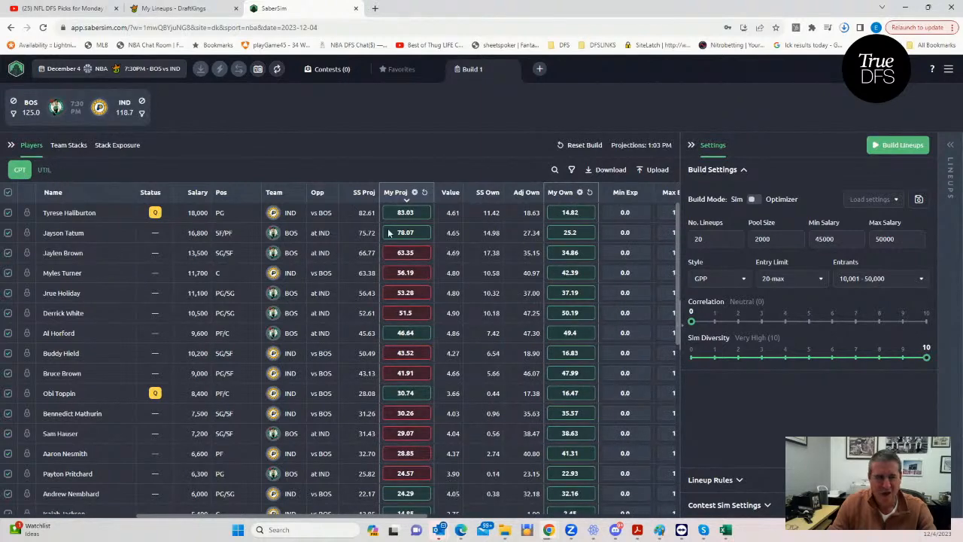
{"action": "left_click", "coordinate": [45, 170]}
{"action": "scroll", "coordinate": [395, 256], "scroll_direction": "down", "scroll_amount": 3}
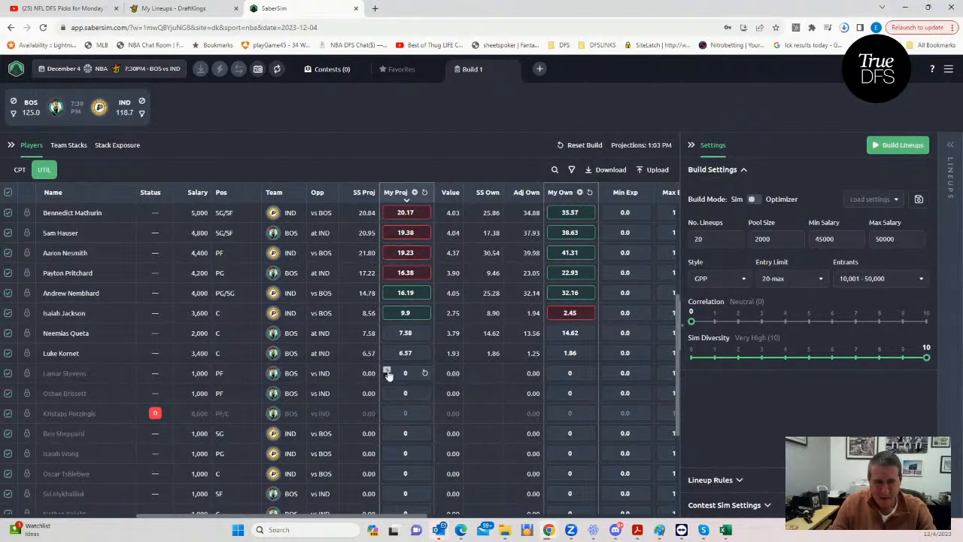
{"action": "scroll", "coordinate": [369, 377], "scroll_direction": "down", "scroll_amount": 3}
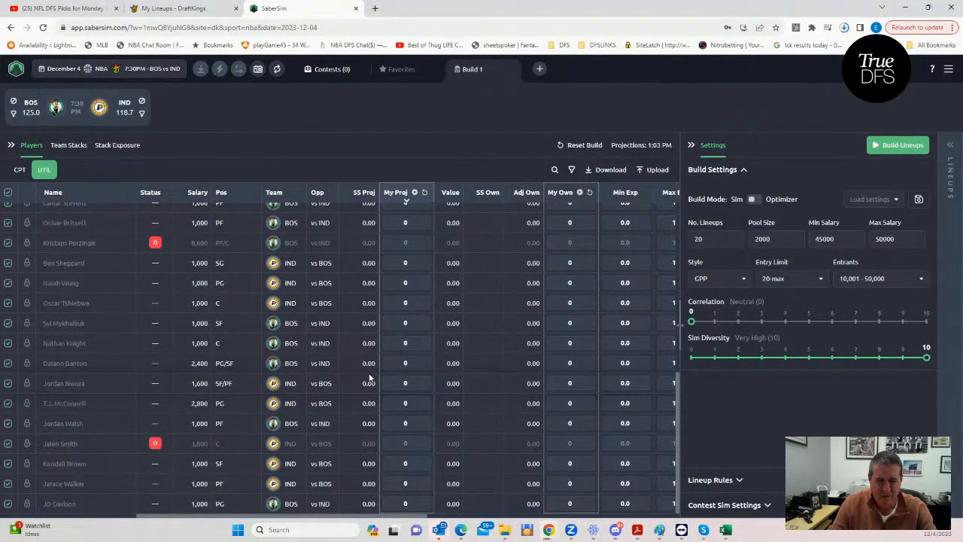
{"action": "scroll", "coordinate": [369, 377], "scroll_direction": "up", "scroll_amount": 3}
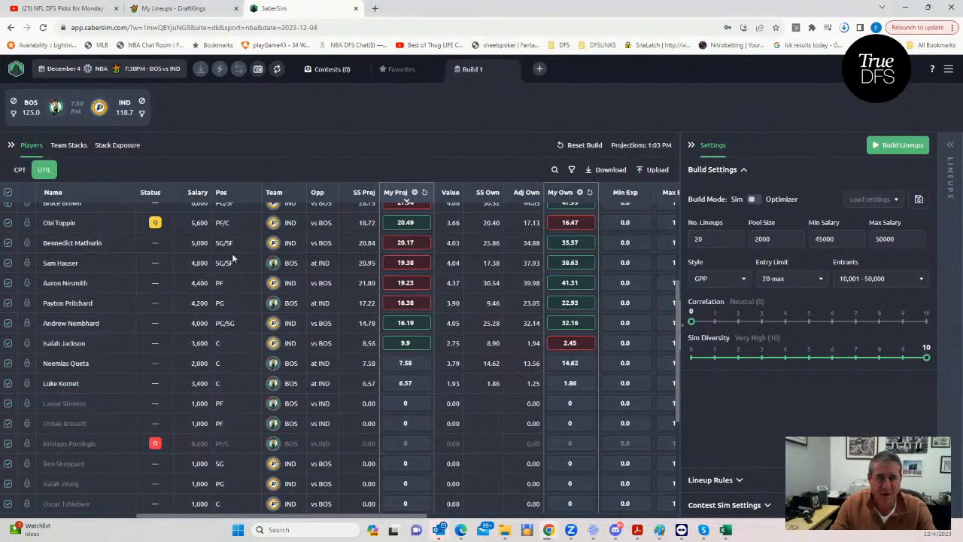
- Switch to DraftKings and filter the upcoming lineups to NBA Showdown Captain Mode only
{"action": "left_click", "coordinate": [173, 9]}
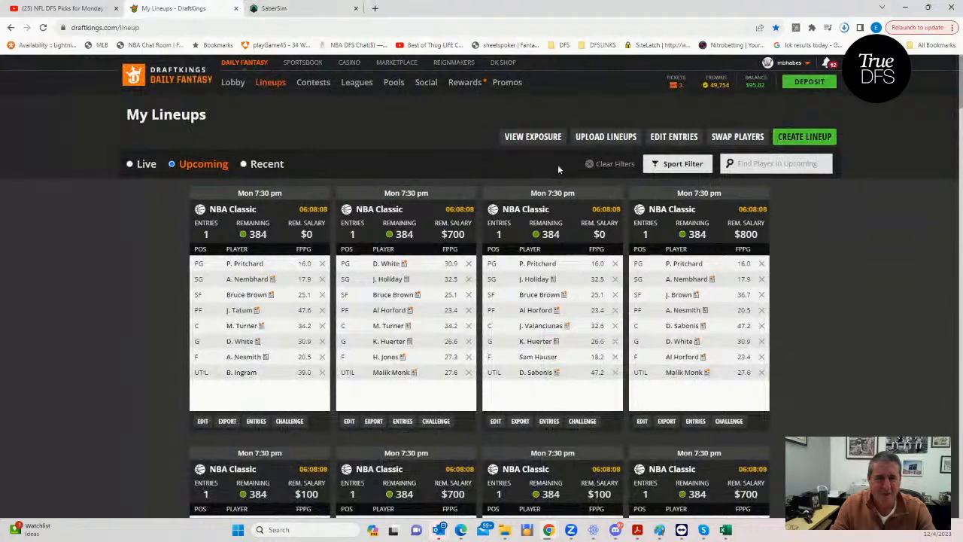
{"action": "left_click", "coordinate": [677, 163]}
{"action": "left_click", "coordinate": [651, 202]}
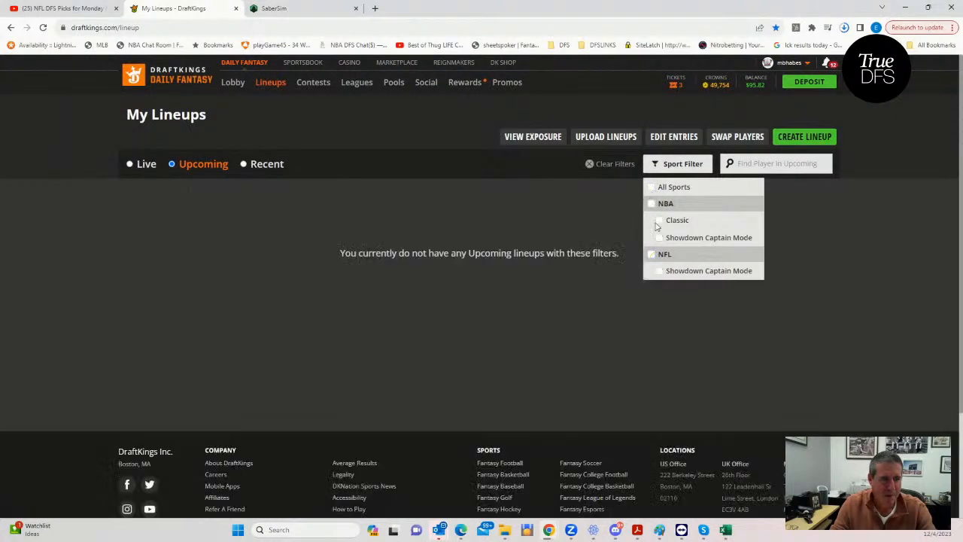
{"action": "left_click", "coordinate": [659, 237]}
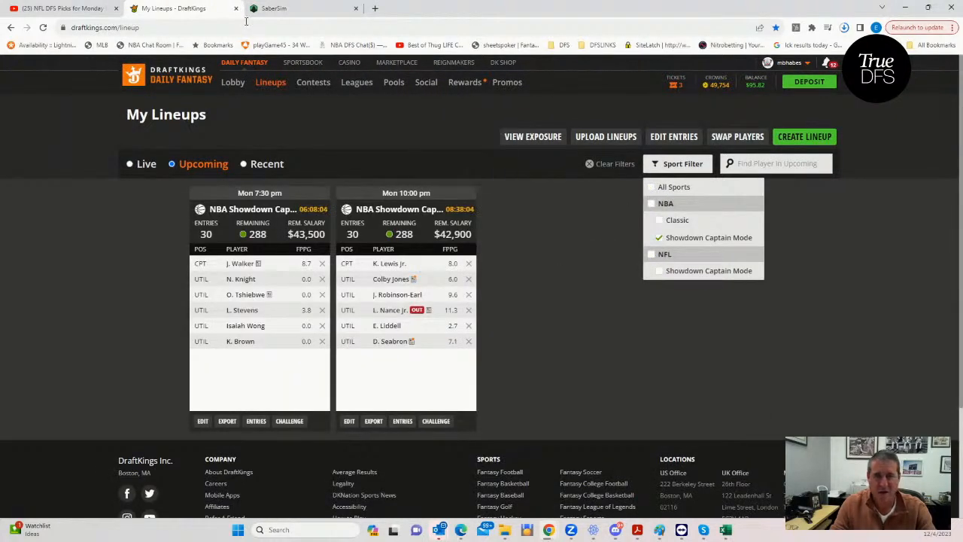
- Return to SaberSim, set the number of lineups to 30, build them, and reopen the build settings
{"action": "left_click", "coordinate": [301, 9]}
{"action": "left_click_drag", "start_coordinate": [709, 240], "coordinate": [670, 238]}
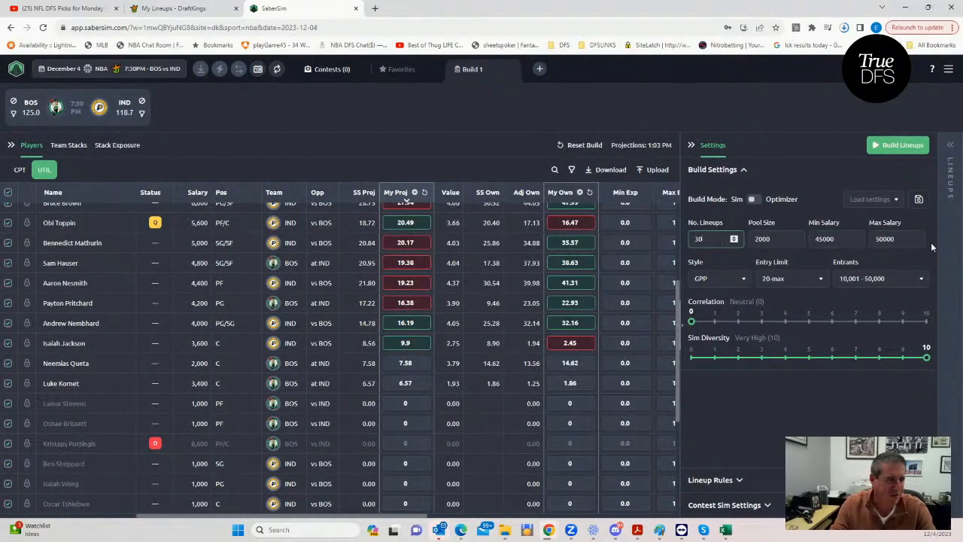
{"action": "left_click", "coordinate": [887, 147]}
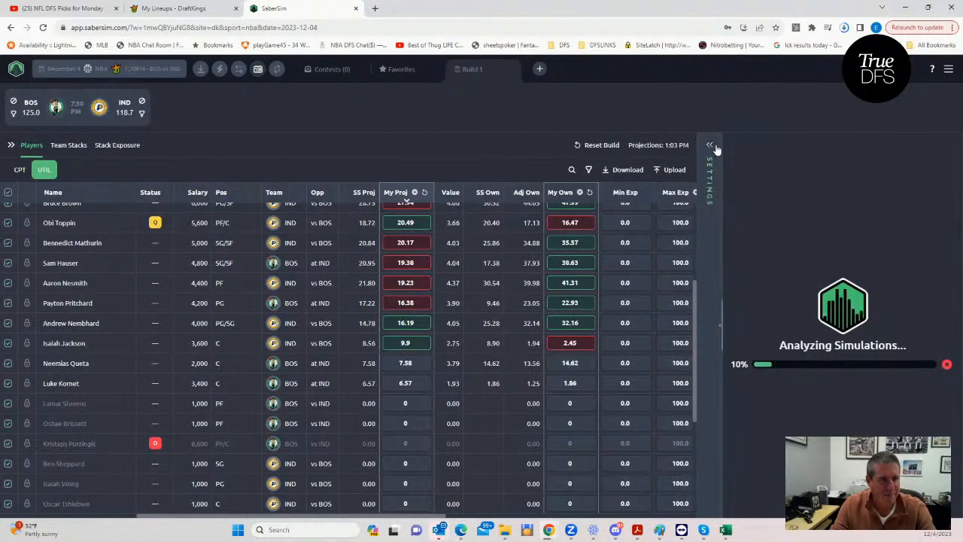
{"action": "left_click", "coordinate": [710, 147]}
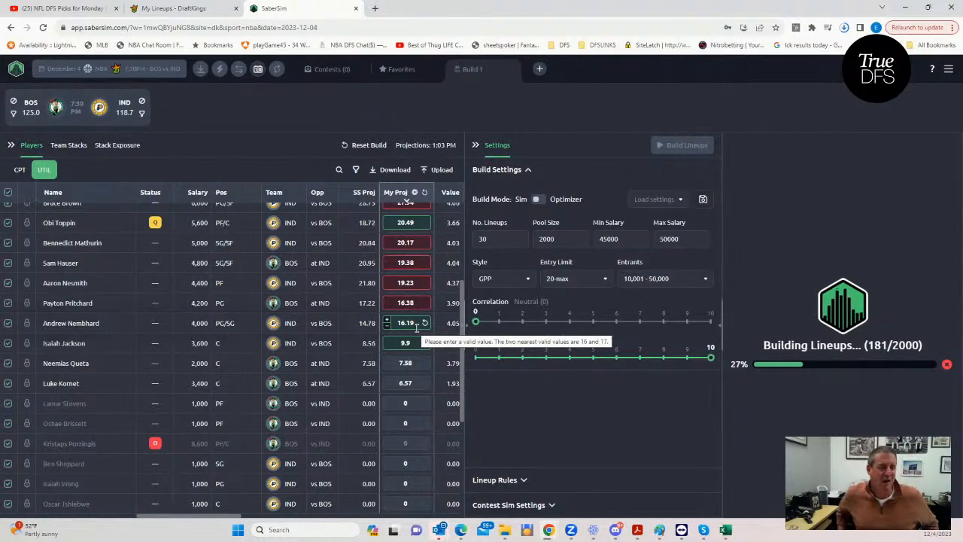
- Check on DraftKings which contest the Monday 7:30 pm NBA Showdown lineup is entered in, and return to SaberSim
{"action": "left_click", "coordinate": [173, 9]}
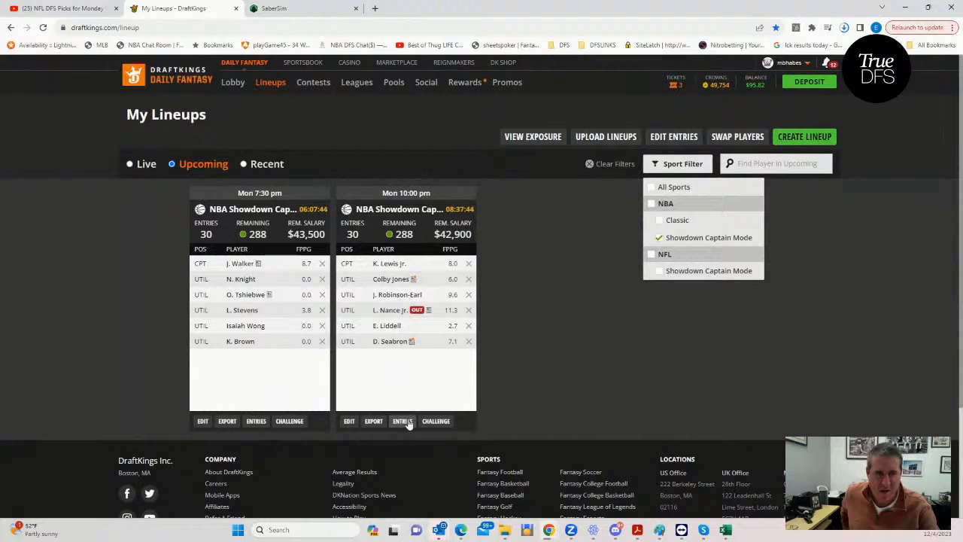
{"action": "left_click", "coordinate": [256, 421]}
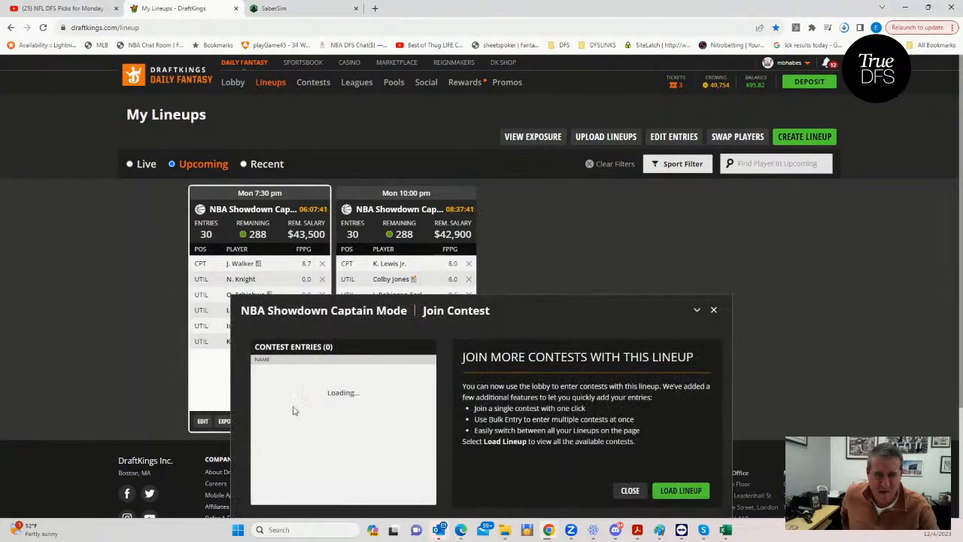
{"action": "left_click", "coordinate": [714, 310]}
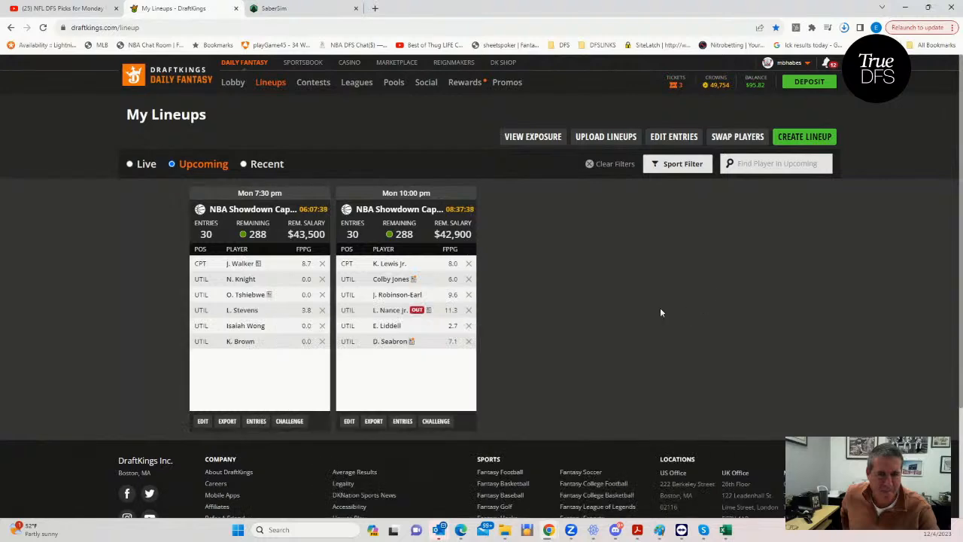
{"action": "left_click", "coordinate": [277, 9]}
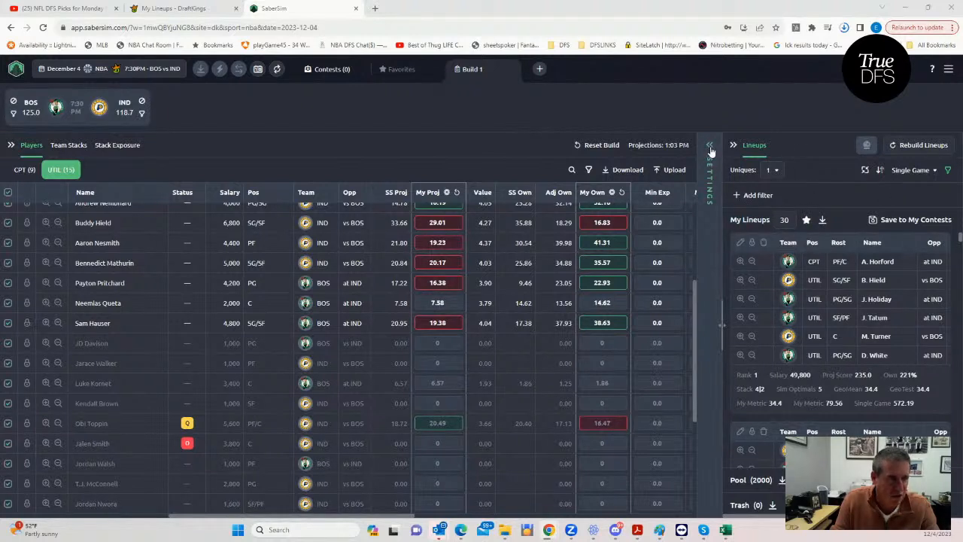
- Start saving the 30 lineups to contests, download the DraftKings entries template, and upload the DKEntries - 2023-12-04T132417.097 file
{"action": "left_click", "coordinate": [903, 219]}
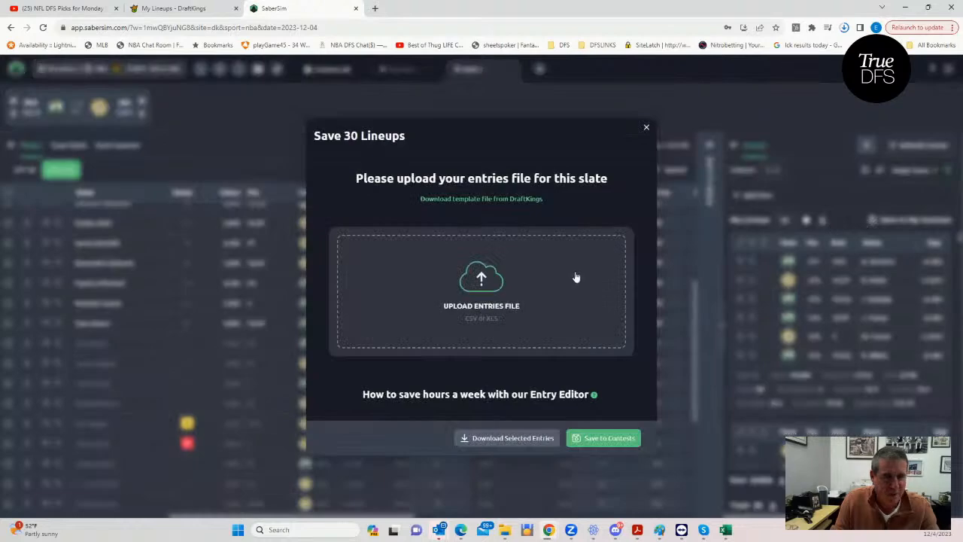
{"action": "left_click", "coordinate": [466, 198]}
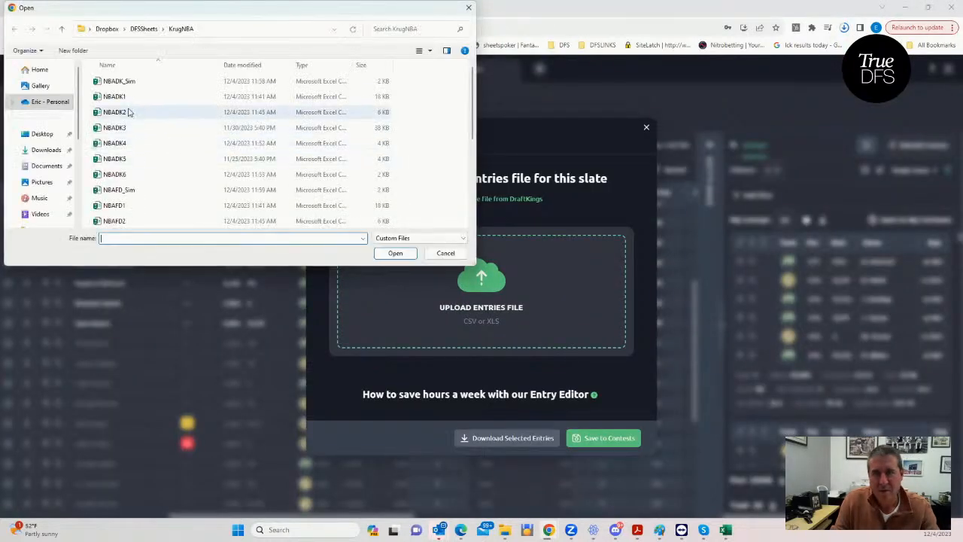
{"action": "left_click", "coordinate": [46, 150]}
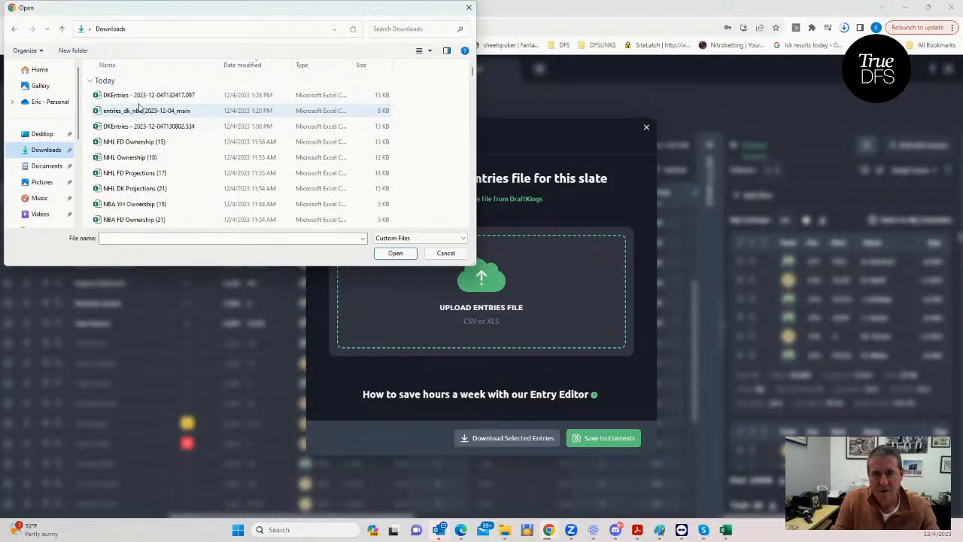
{"action": "left_click", "coordinate": [145, 100]}
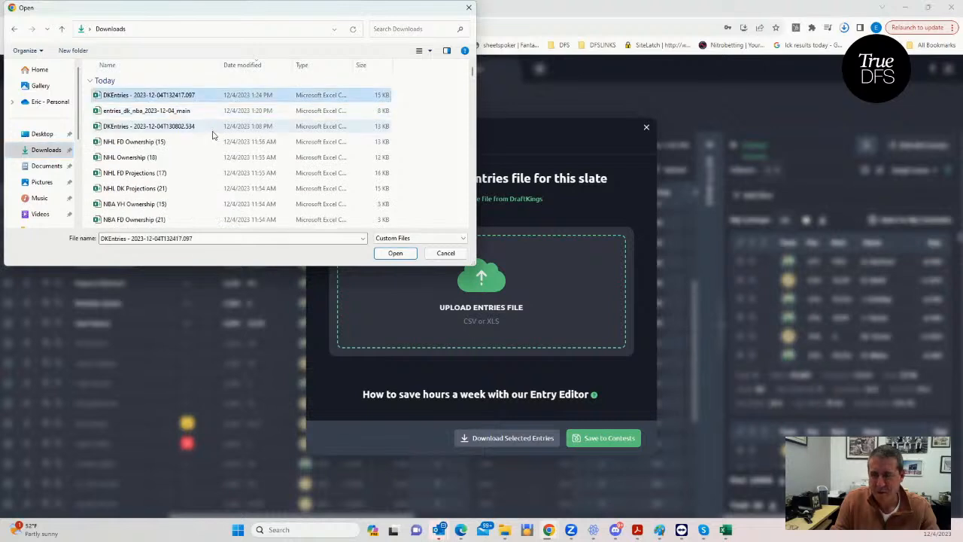
{"action": "left_click", "coordinate": [388, 255]}
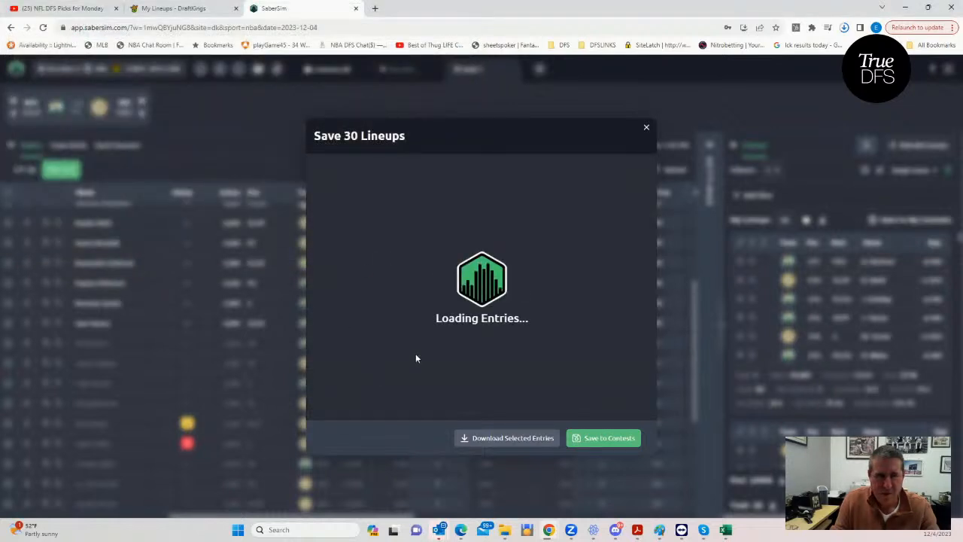
- Add a contest sim for NBA Showdown $30K Fadeaway with SaberSim Ownership and 100000 sims, and close the lineup saving dialog
{"action": "mouse_move", "coordinate": [385, 190]}
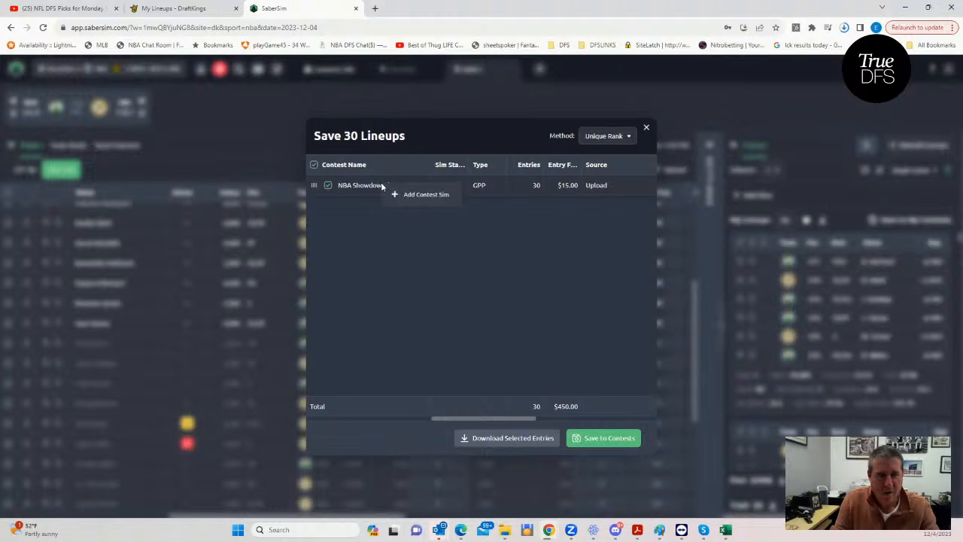
{"action": "left_click", "coordinate": [409, 197]}
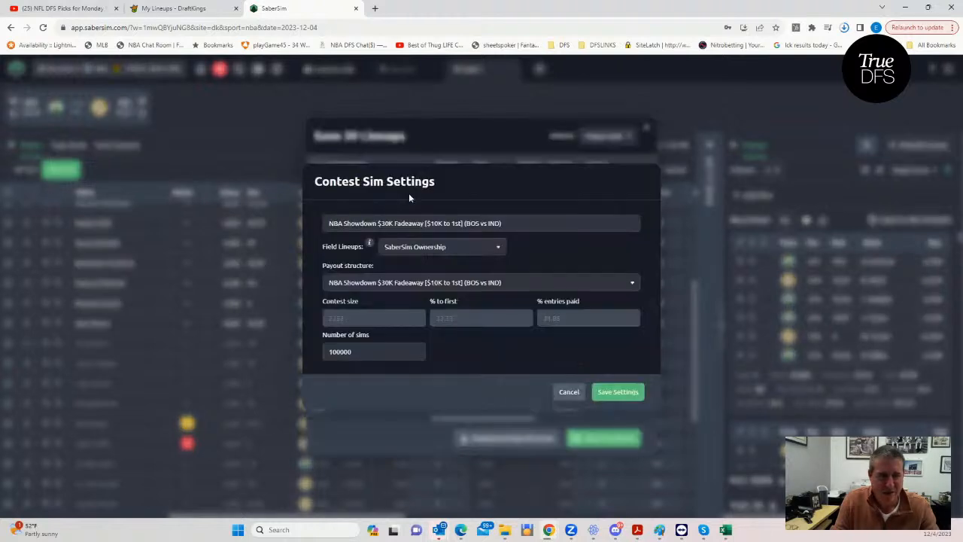
{"action": "left_click", "coordinate": [611, 390]}
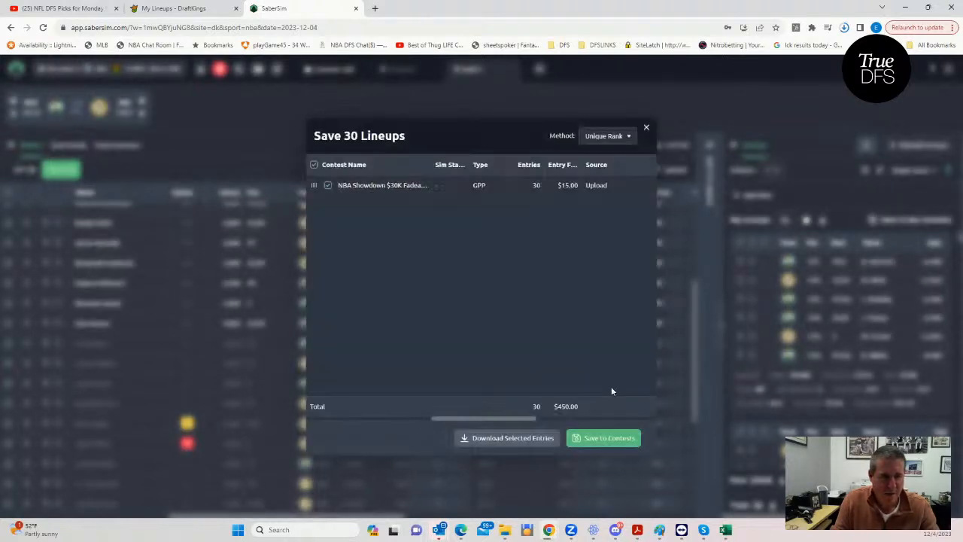
{"action": "left_click", "coordinate": [646, 127]}
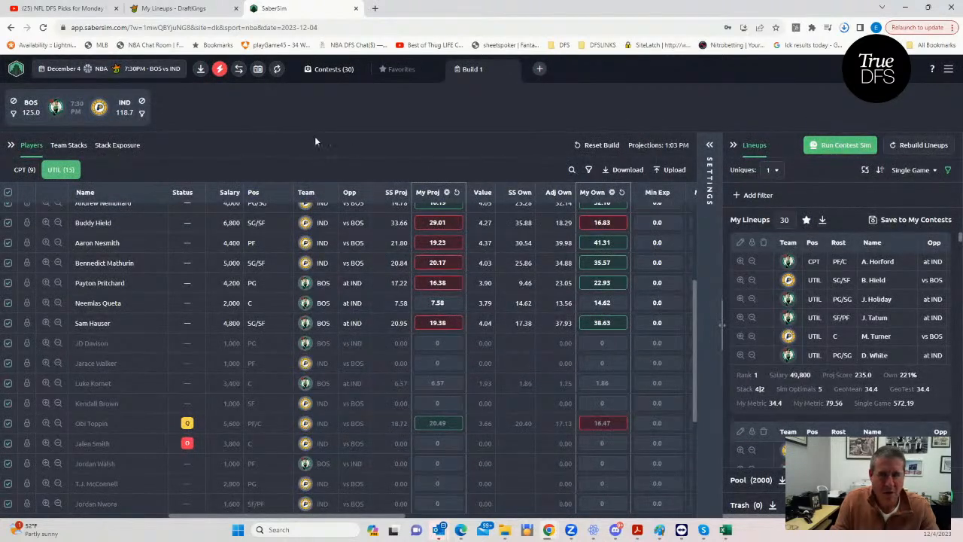
- Check the players listed in Quick Swap without applying it, and run the contest sim on the 30 lineups
{"action": "left_click", "coordinate": [220, 72]}
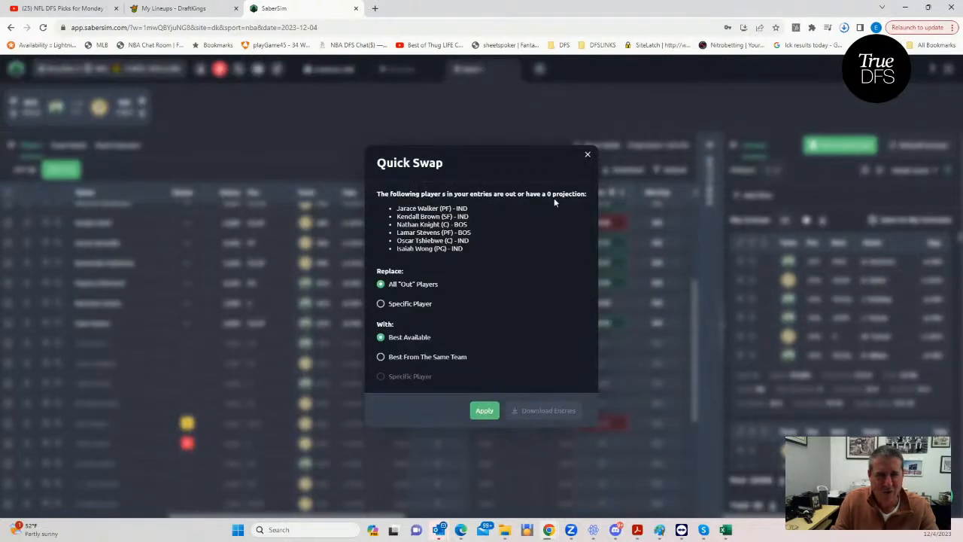
{"action": "left_click", "coordinate": [588, 155]}
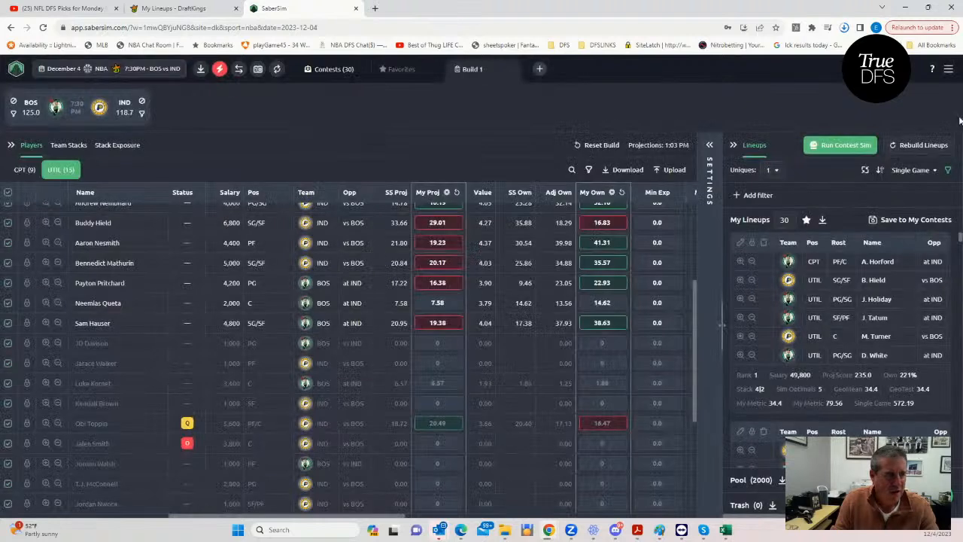
{"action": "left_click", "coordinate": [827, 148]}
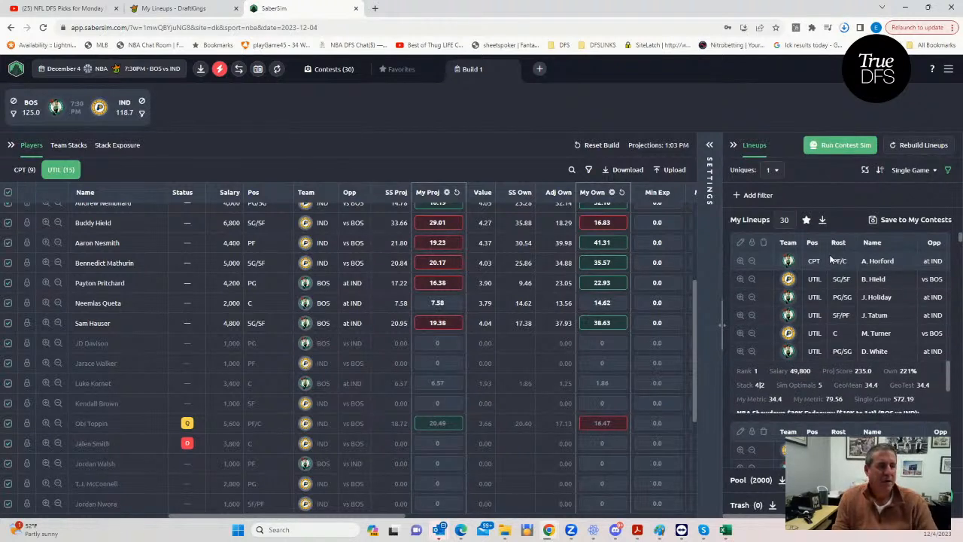
{"action": "left_click", "coordinate": [708, 145]}
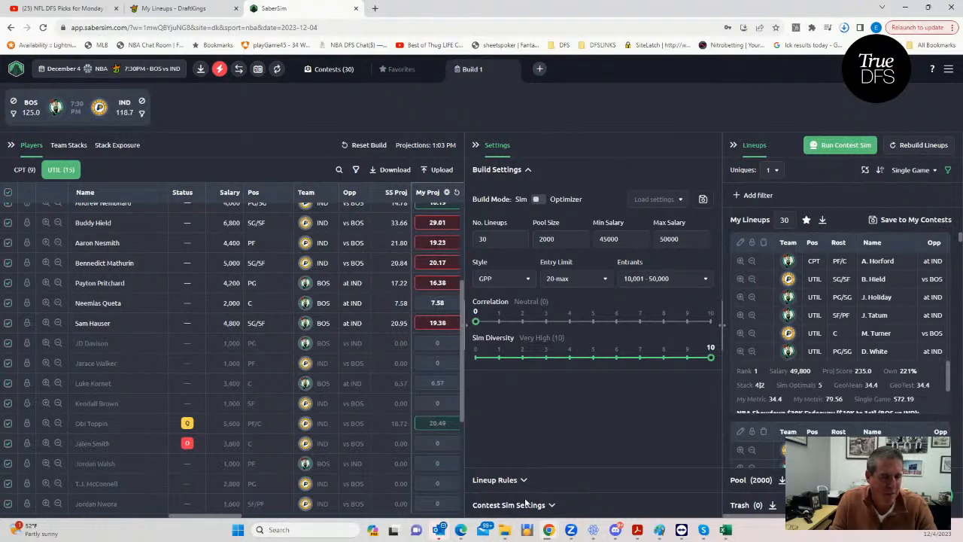
- Open the NBA Showdown $30K Fadeaway contest sim settings to check the contest size, and switch to the GeoMean workbook in Excel
{"action": "left_click", "coordinate": [550, 504]}
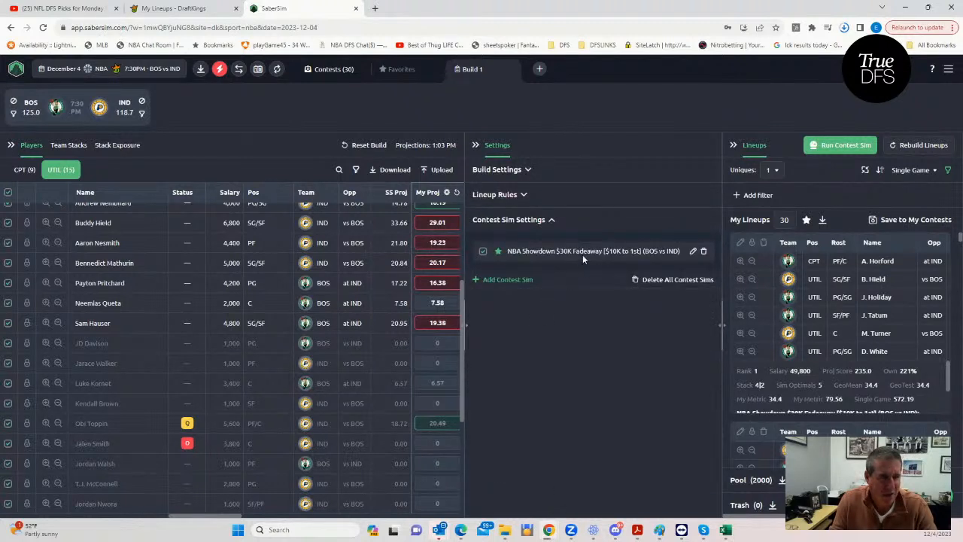
{"action": "left_click", "coordinate": [693, 251]}
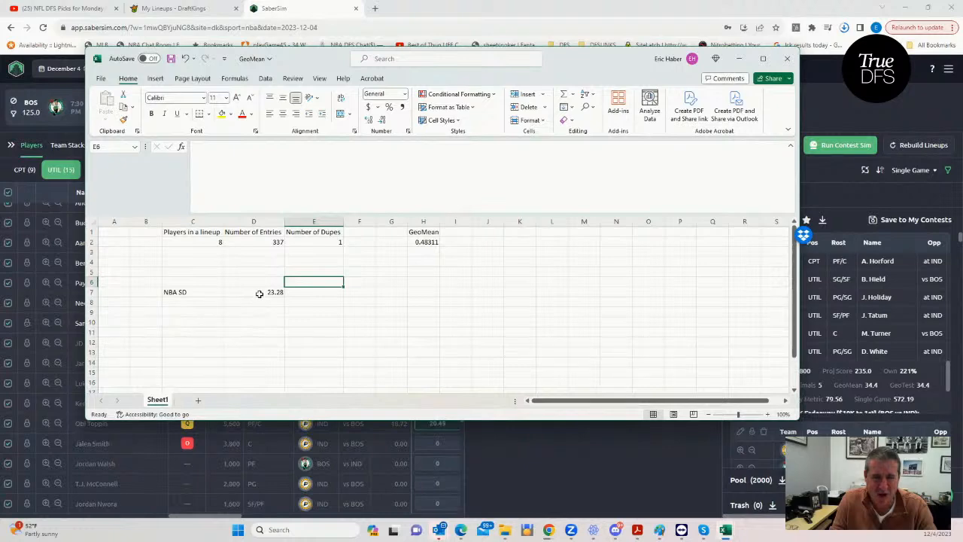
{"action": "left_click", "coordinate": [259, 293]}
{"action": "left_click_drag", "start_coordinate": [576, 58], "coordinate": [611, 83]}
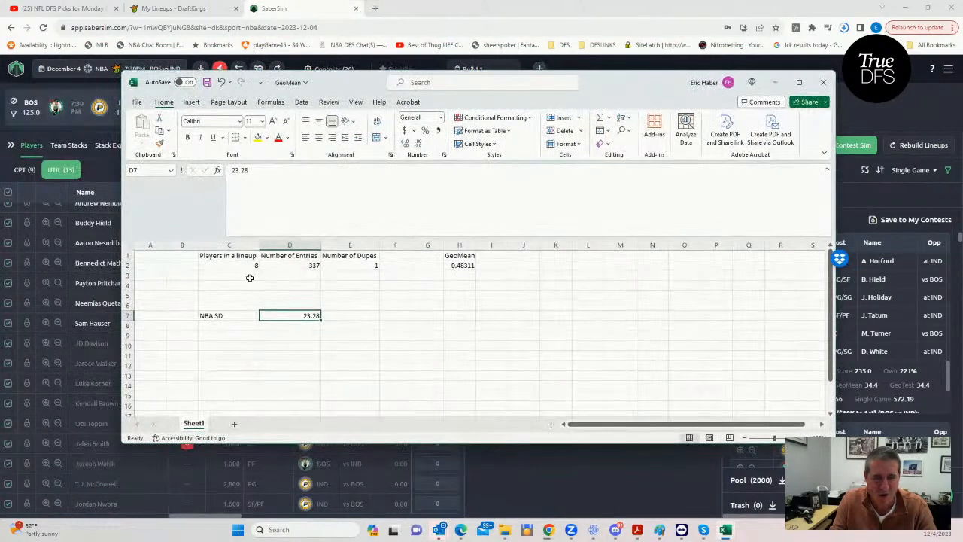
- Set the number of entries to 2352 and the players in a lineup to 6 in the GeoMean calculator
{"action": "left_click", "coordinate": [301, 258]}
{"action": "key", "text": "Down"}
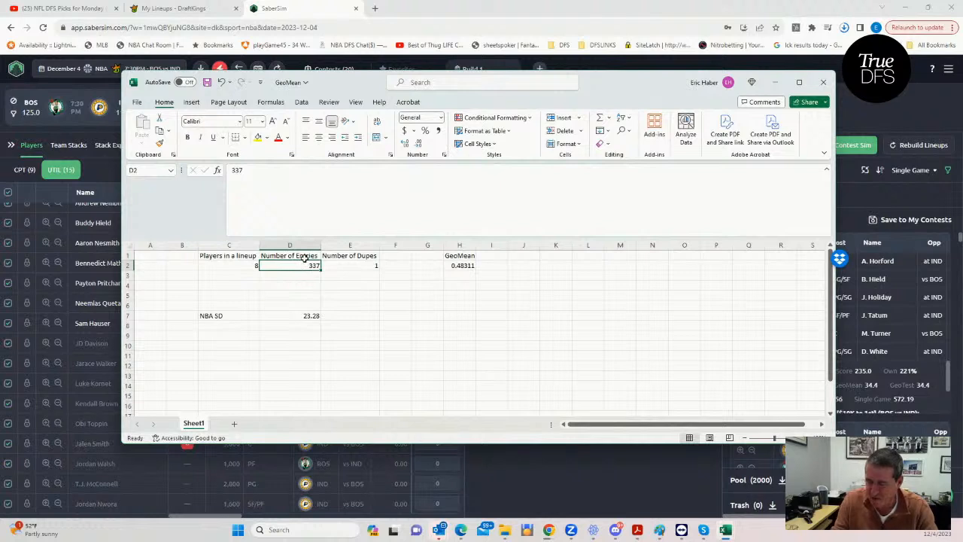
{"action": "type", "text": "2352"}
{"action": "left_click", "coordinate": [226, 265]}
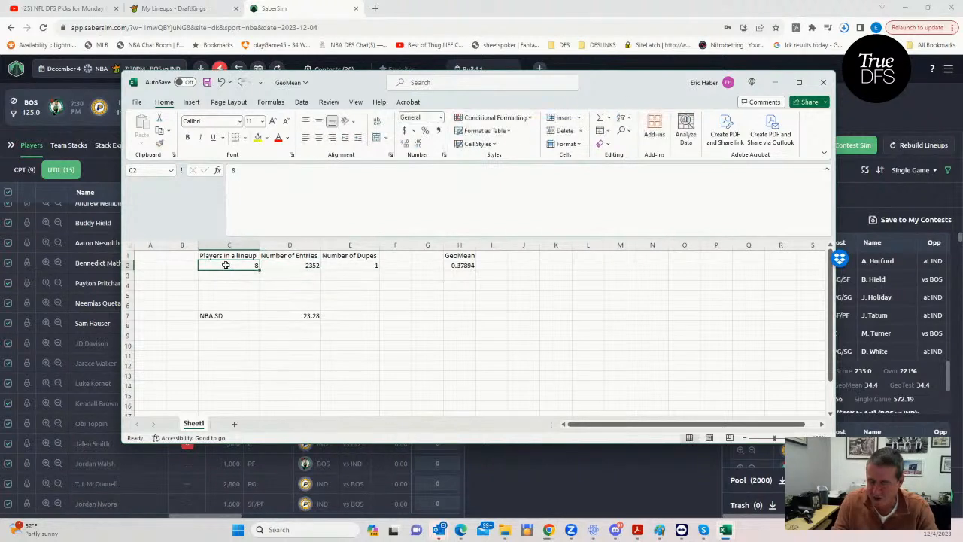
{"action": "type", "text": "6"}
{"action": "left_click", "coordinate": [325, 303]}
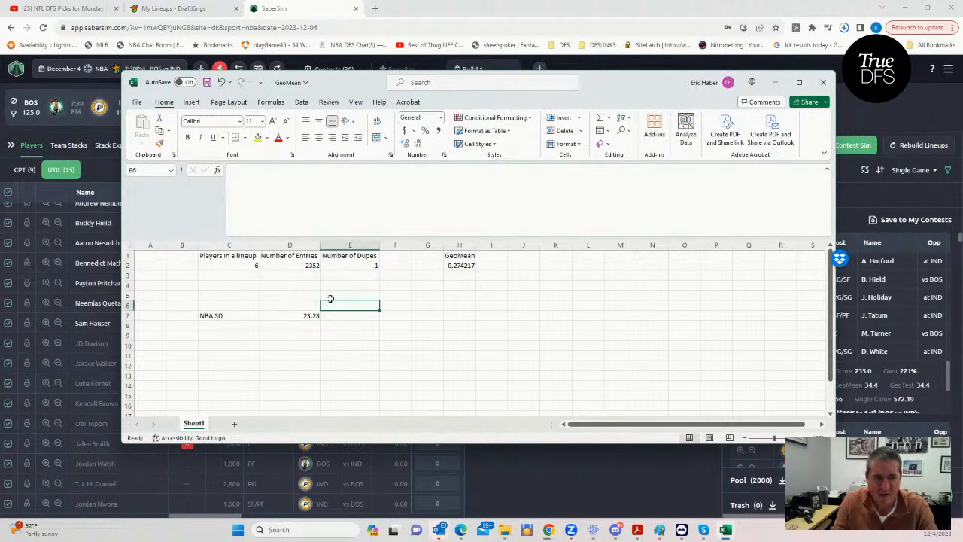
- Check the entries, dupes and resulting GeoMean cells in the calculator, and move the workbook aside to return to SaberSim
{"action": "left_click_drag", "start_coordinate": [599, 84], "coordinate": [539, 80]}
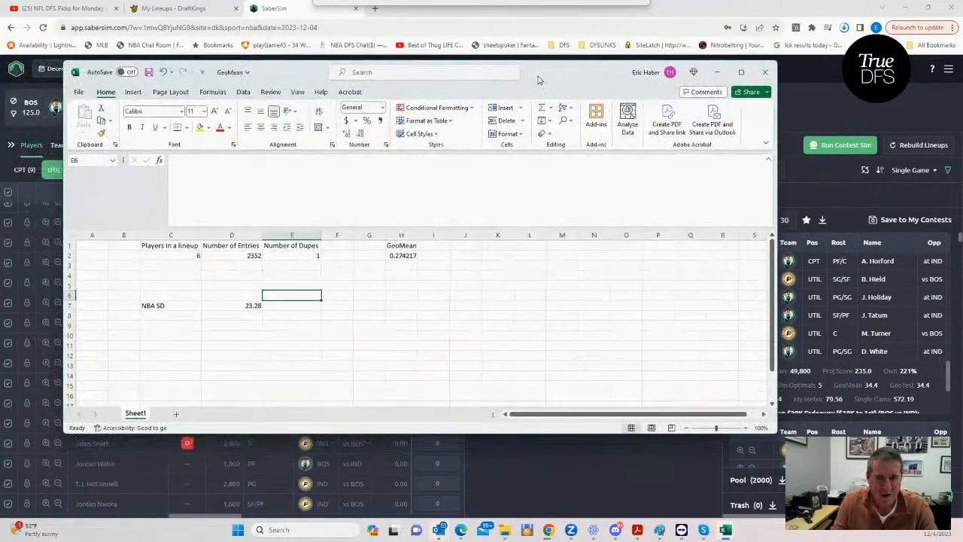
{"action": "left_click", "coordinate": [255, 255]}
{"action": "left_click", "coordinate": [313, 255]}
{"action": "left_click", "coordinate": [316, 275]}
{"action": "left_click", "coordinate": [404, 256]}
{"action": "left_click_drag", "start_coordinate": [568, 79], "coordinate": [0, 73]}
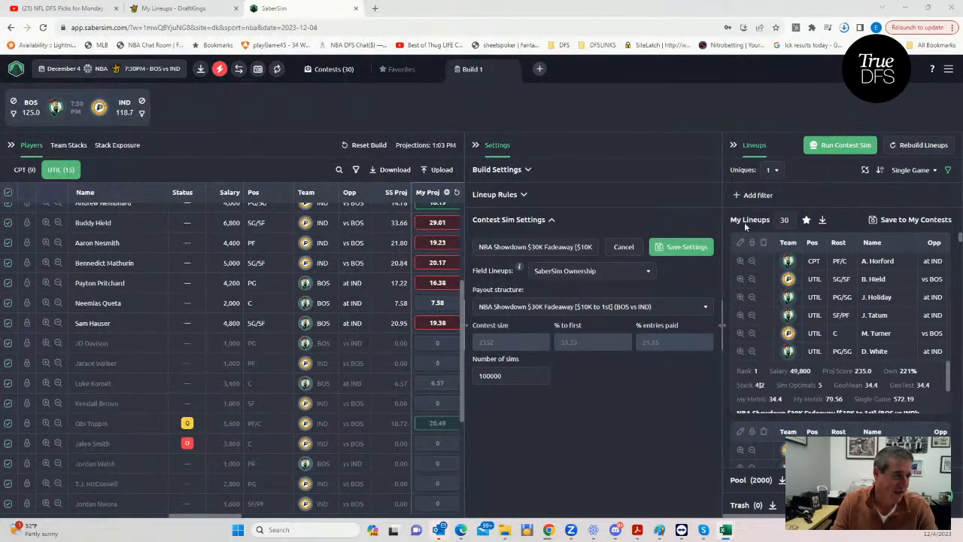
- Add a lineup pool filter that shows lineups with GeoMean less than 27.4
{"action": "left_click", "coordinate": [949, 171]}
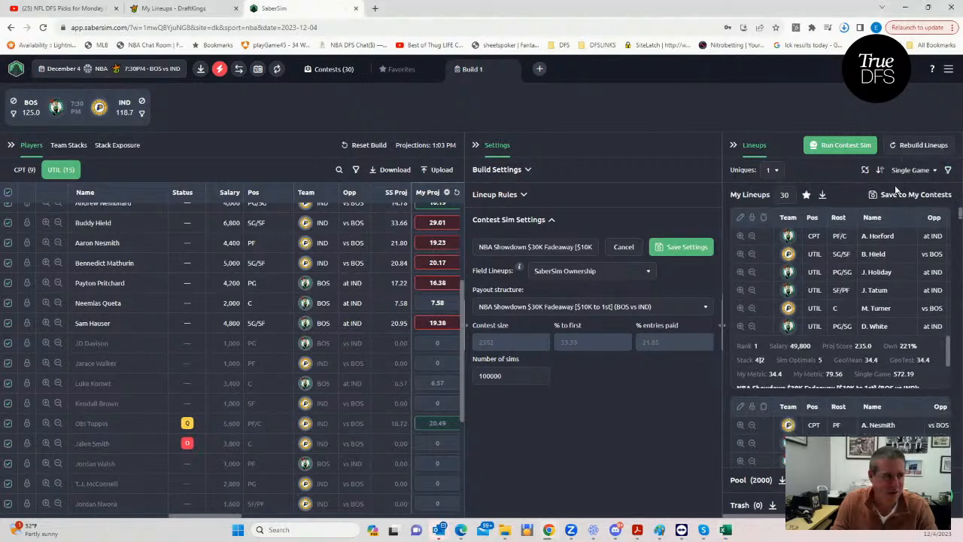
{"action": "left_click", "coordinate": [947, 171]}
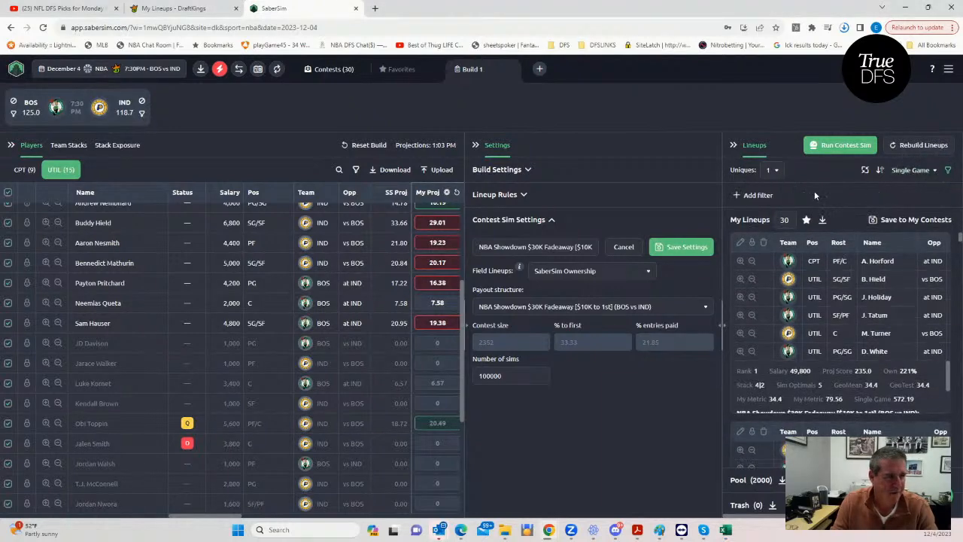
{"action": "left_click", "coordinate": [736, 195]}
{"action": "left_click", "coordinate": [389, 274]}
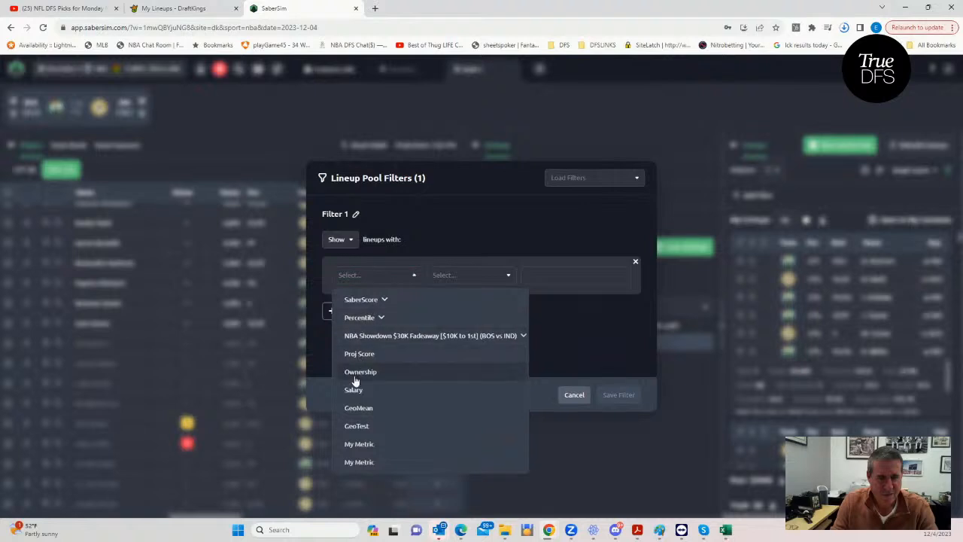
{"action": "left_click", "coordinate": [359, 407]}
{"action": "left_click", "coordinate": [464, 275]}
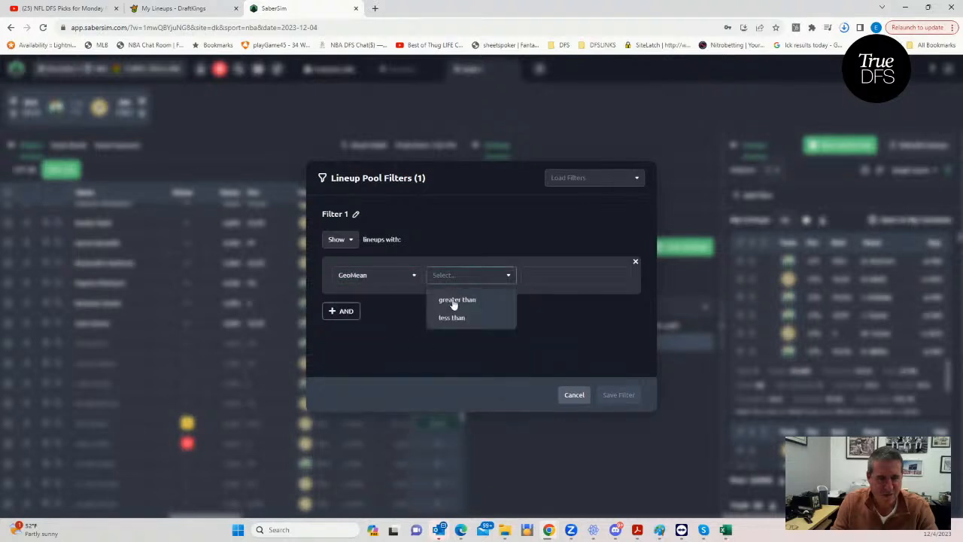
{"action": "left_click", "coordinate": [453, 318]}
{"action": "left_click", "coordinate": [542, 279]}
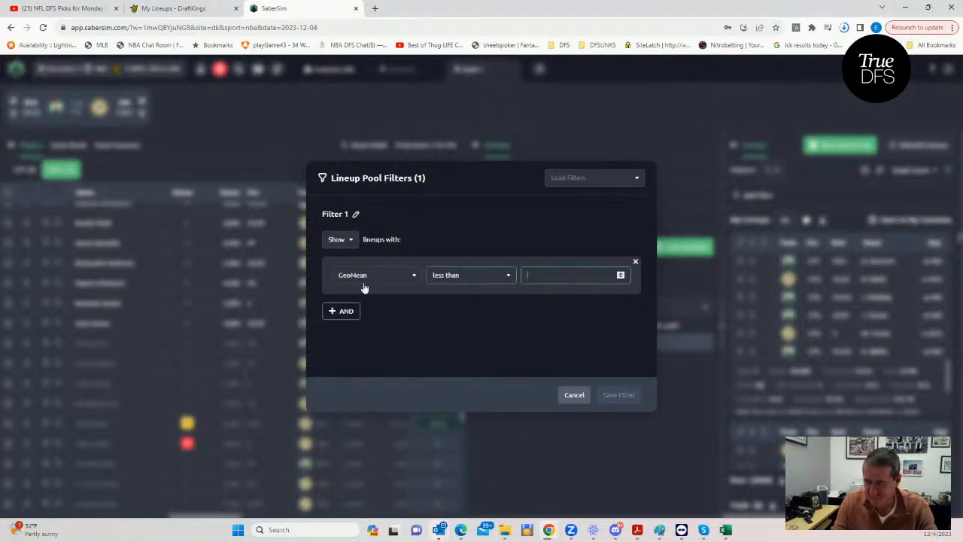
{"action": "type", "text": "27.4"}
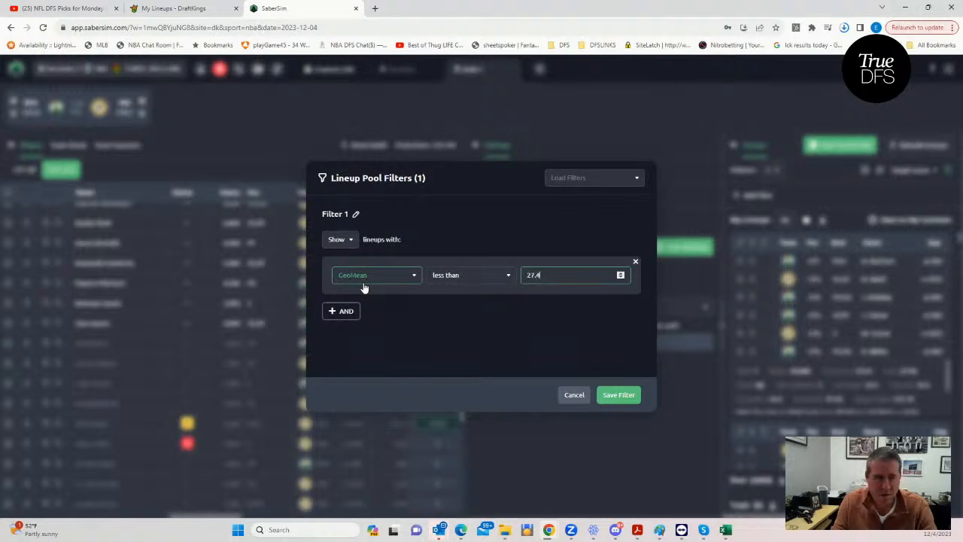
{"action": "left_click", "coordinate": [630, 396]}
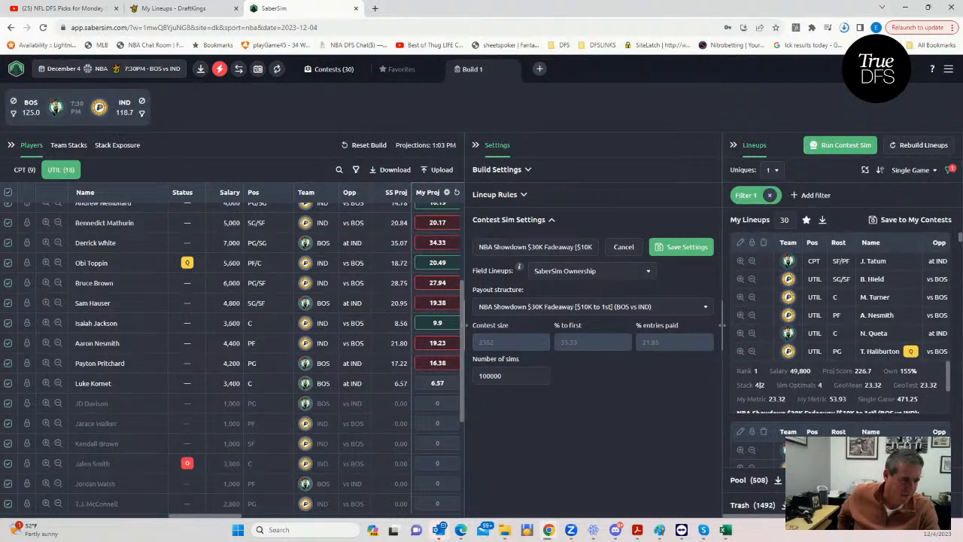
- Examine the filtered lineups' GeoMean values and the player ownerships in the second-ranked lineup
{"action": "left_click_drag", "start_coordinate": [850, 516], "coordinate": [903, 516]}
{"action": "scroll", "coordinate": [858, 418], "scroll_direction": "down", "scroll_amount": 1}
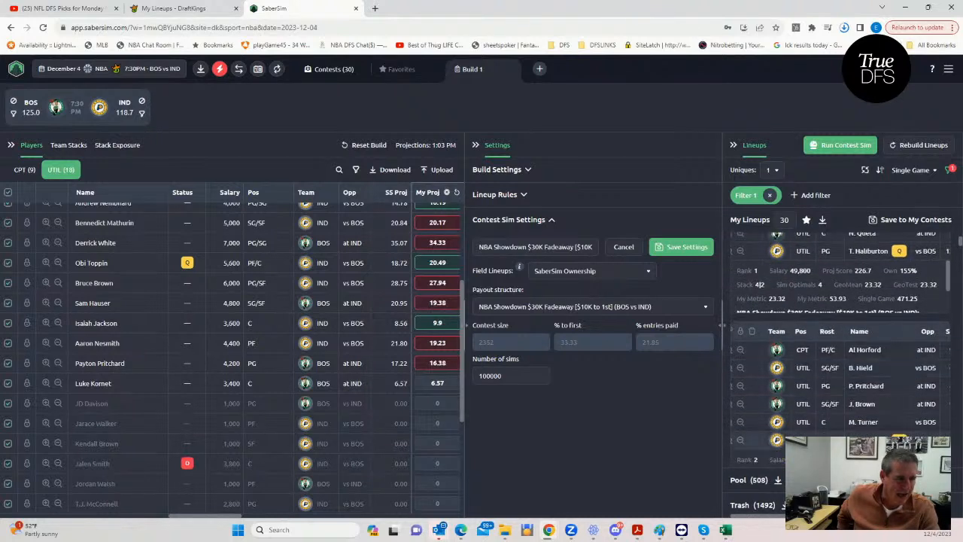
{"action": "scroll", "coordinate": [861, 410], "scroll_direction": "down", "scroll_amount": 1}
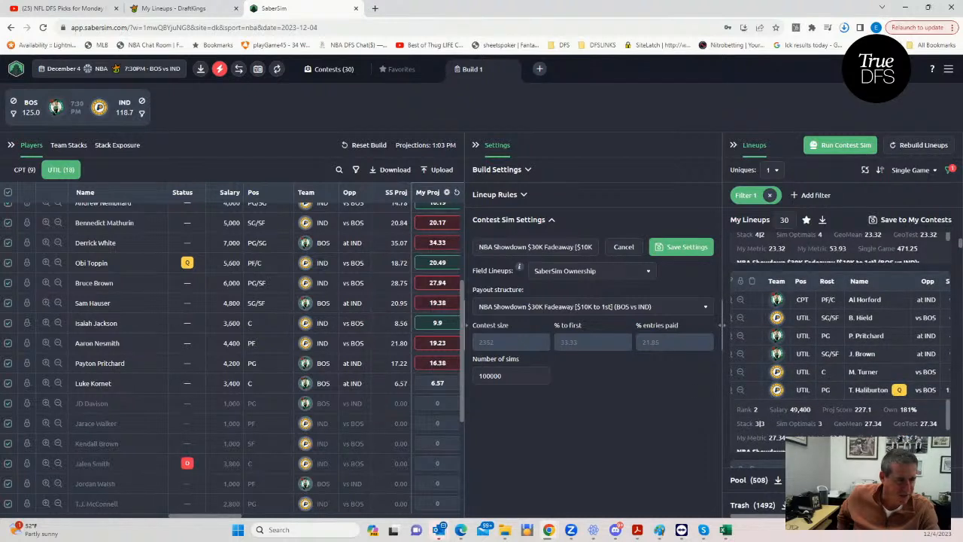
{"action": "scroll", "coordinate": [839, 344], "scroll_direction": "right", "scroll_amount": 2}
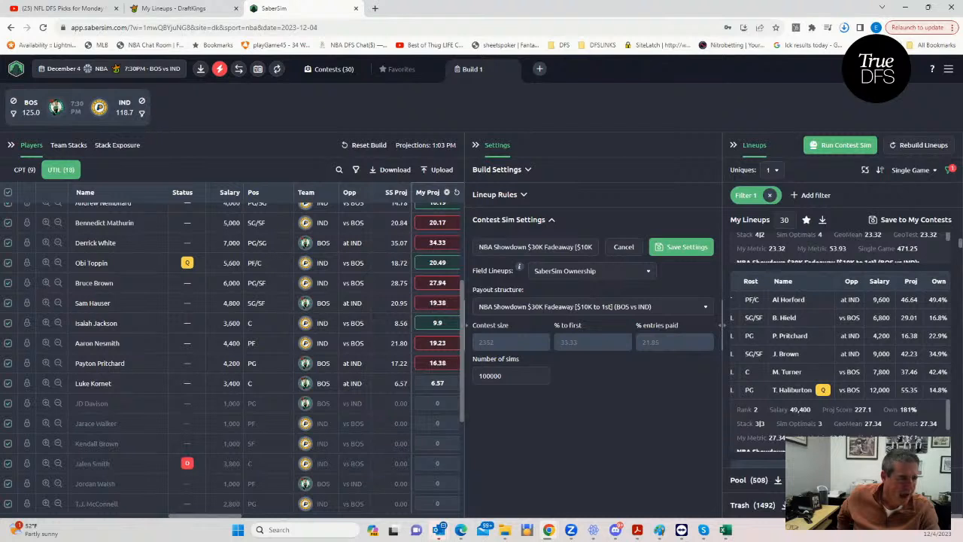
{"action": "scroll", "coordinate": [838, 344], "scroll_direction": "left", "scroll_amount": 2}
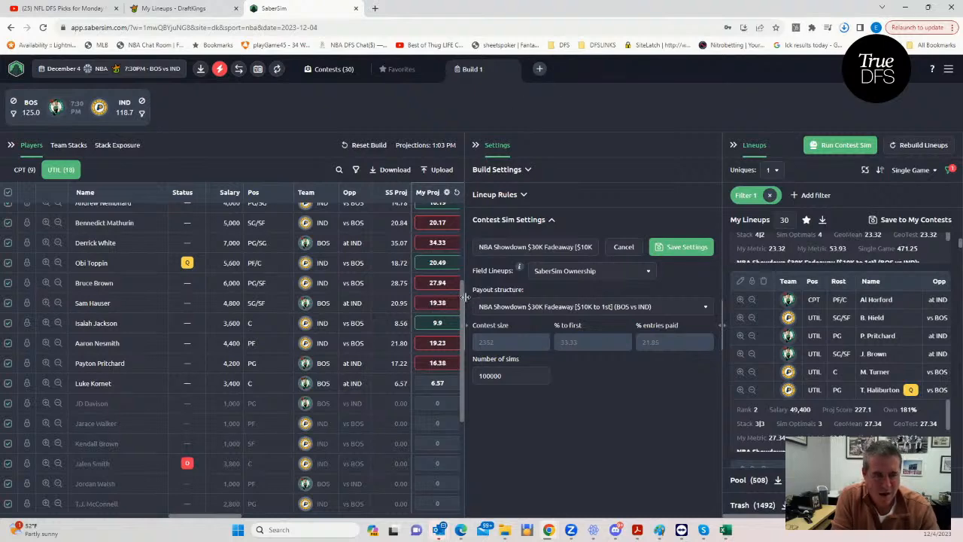
- Upload the NBADK_Sim file from the KrugNBA folder as custom player data, ignoring all unmatched players and creating no new projections source
{"action": "left_click", "coordinate": [441, 169]}
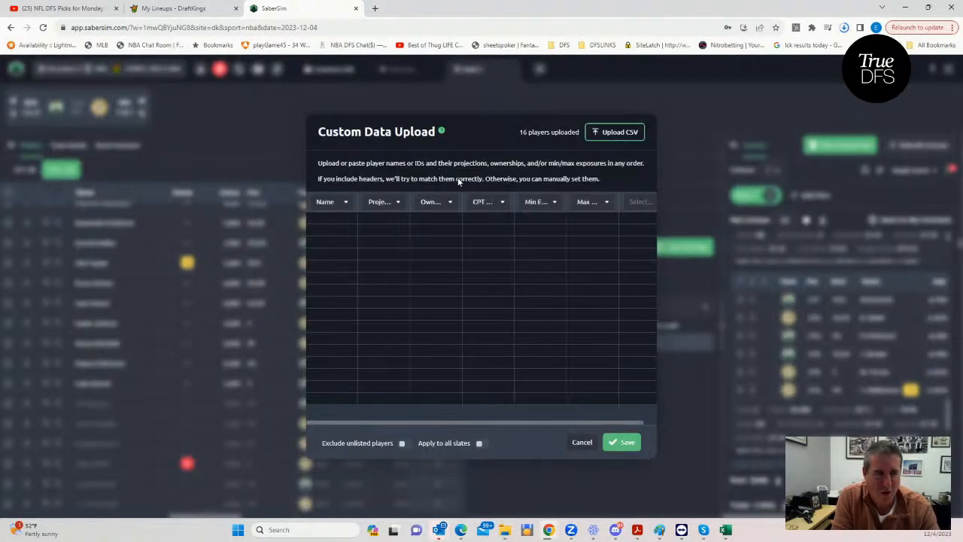
{"action": "left_click", "coordinate": [617, 135]}
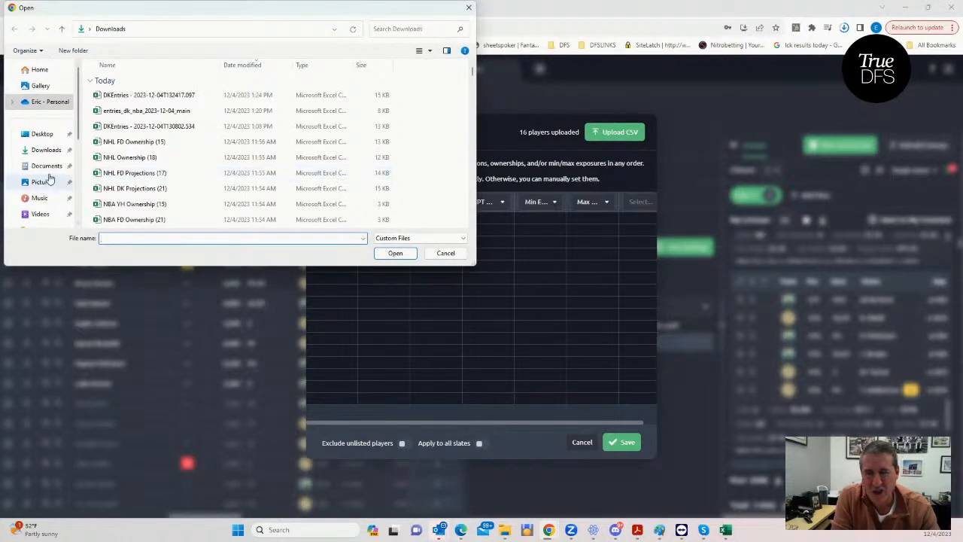
{"action": "scroll", "coordinate": [45, 165], "scroll_direction": "down", "scroll_amount": 2}
{"action": "left_click", "coordinate": [45, 198]}
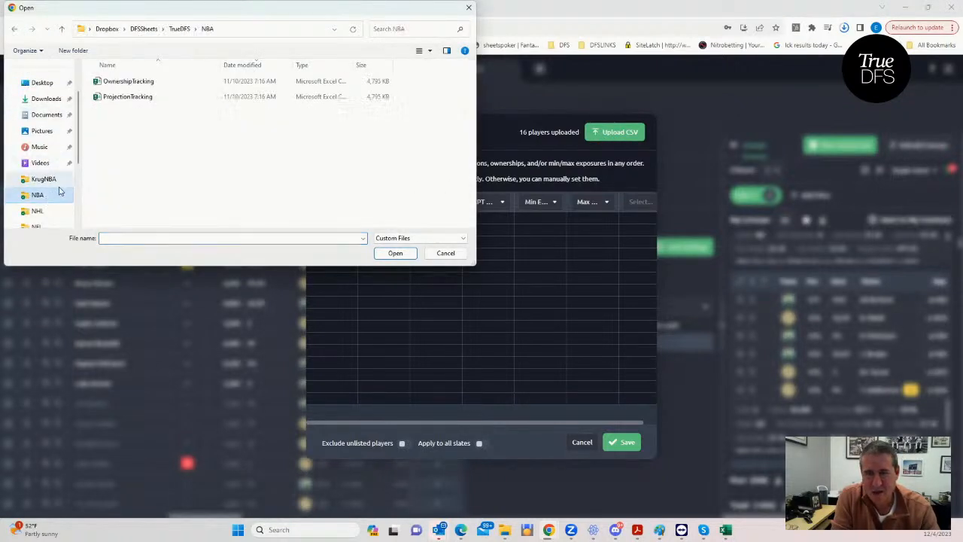
{"action": "left_click", "coordinate": [44, 179]}
{"action": "left_click", "coordinate": [126, 82]}
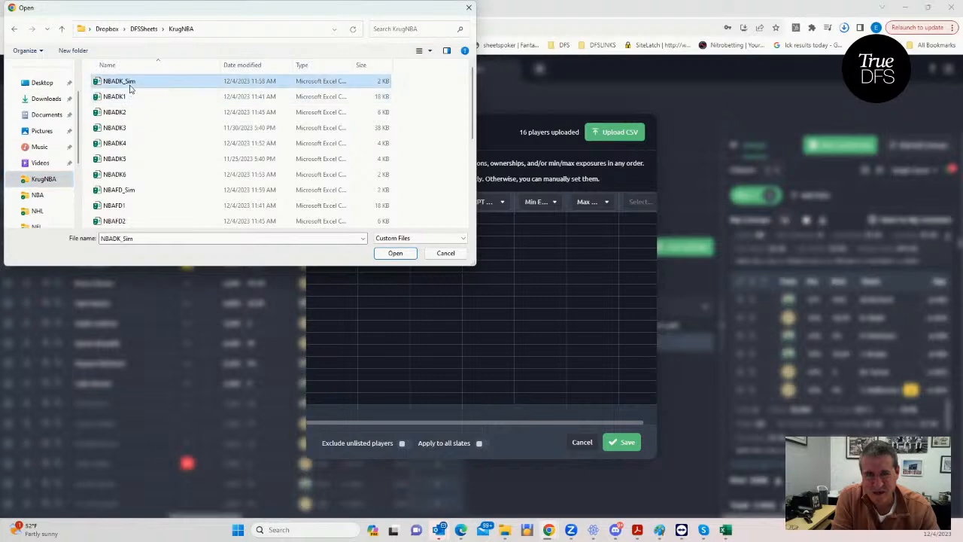
{"action": "left_click", "coordinate": [384, 254]}
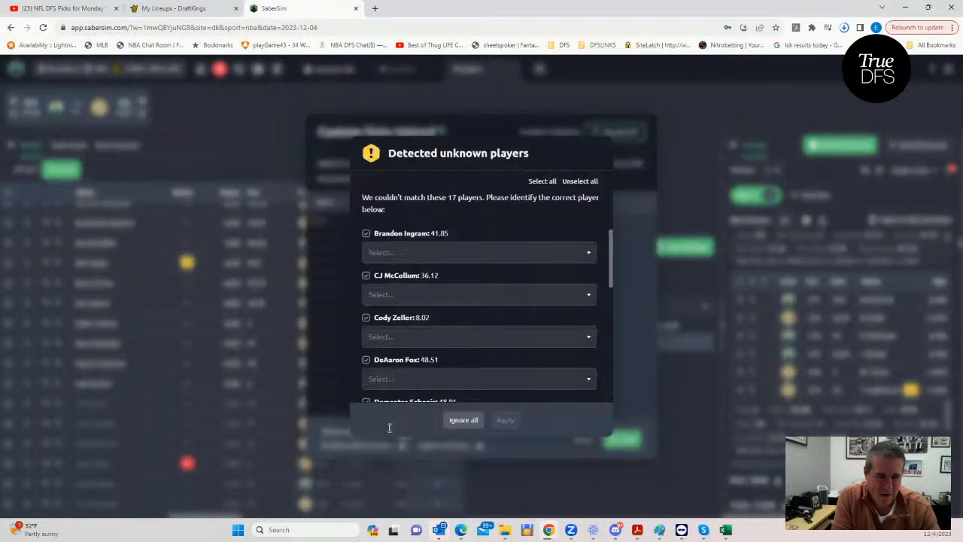
{"action": "left_click", "coordinate": [461, 421]}
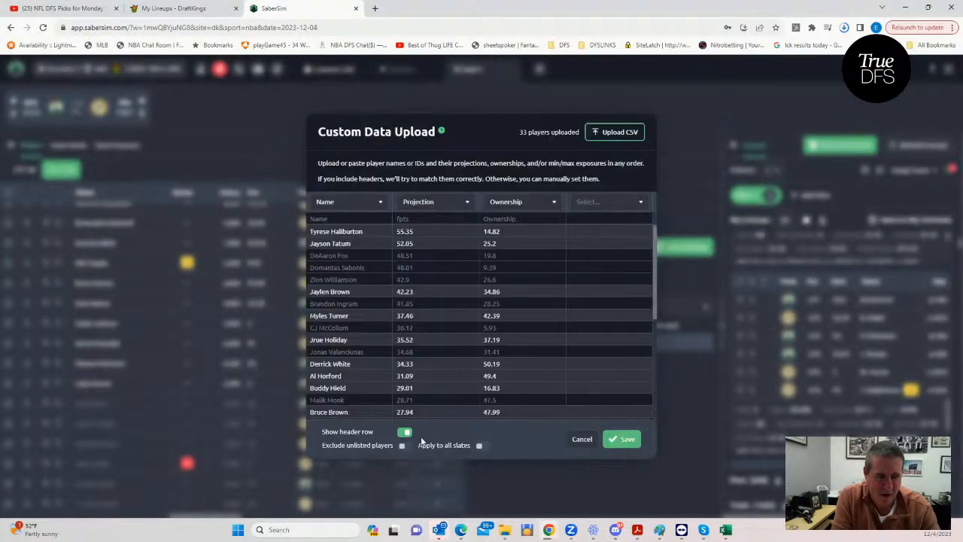
{"action": "left_click", "coordinate": [616, 440]}
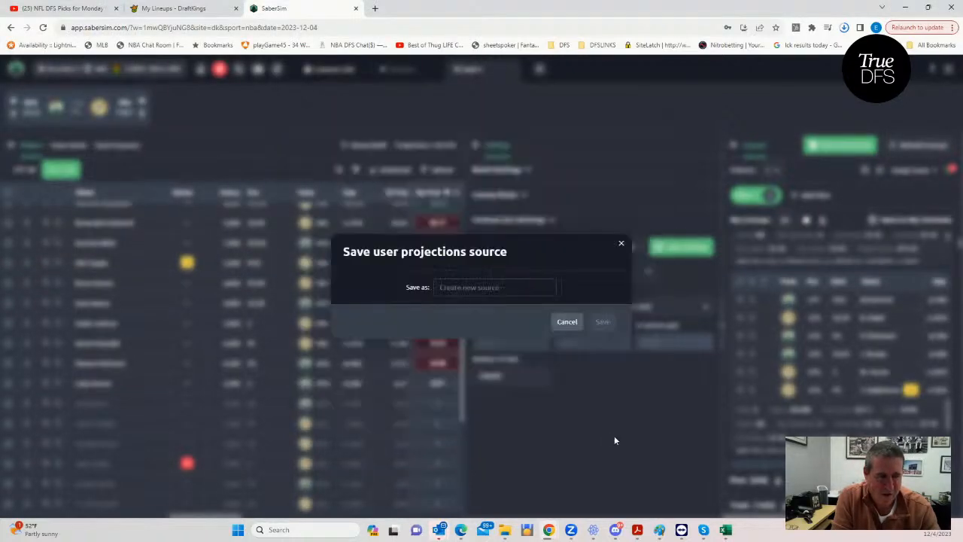
{"action": "left_click", "coordinate": [566, 321]}
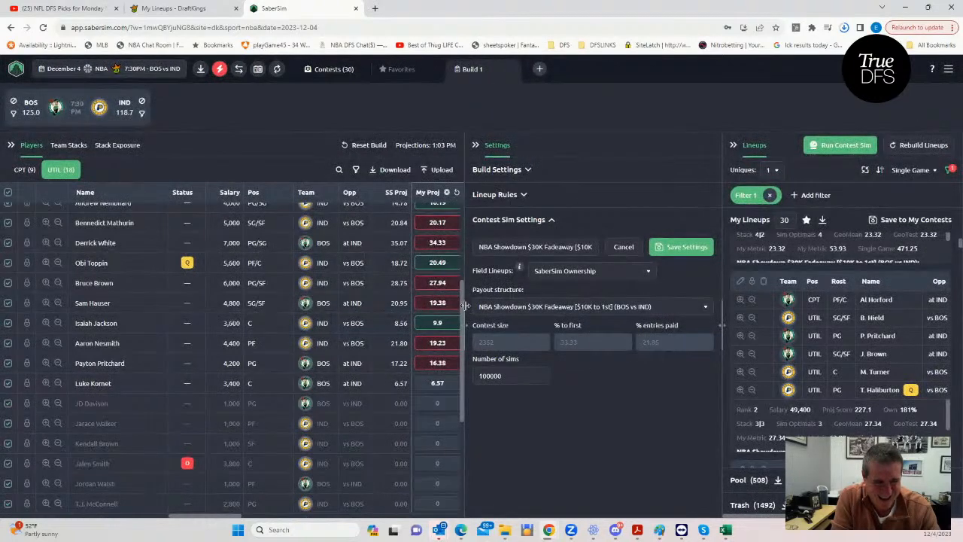
- Widen the player table, reset all player ownerships, and review the utility and captain ownership values
{"action": "left_click_drag", "start_coordinate": [467, 306], "coordinate": [630, 306]}
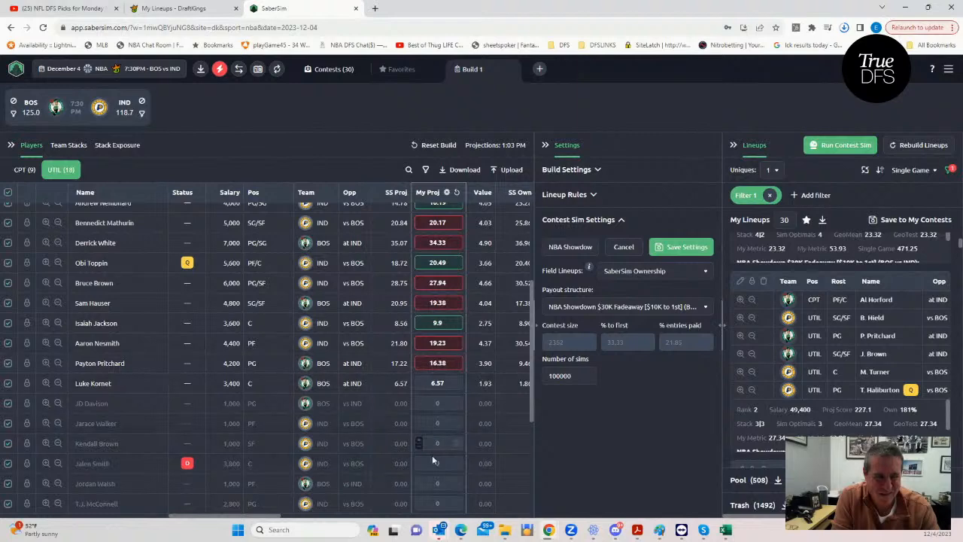
{"action": "left_click_drag", "start_coordinate": [275, 522], "coordinate": [331, 522]}
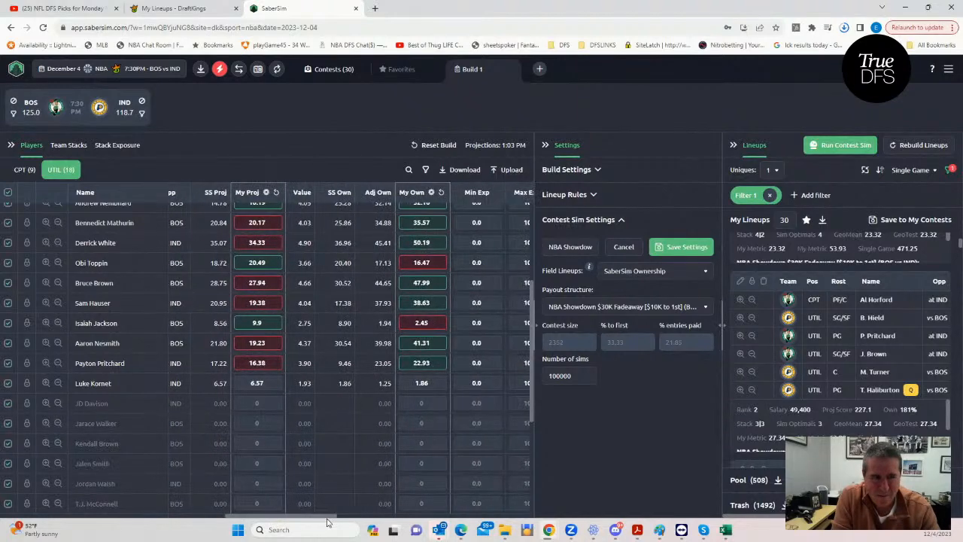
{"action": "left_click", "coordinate": [442, 192]}
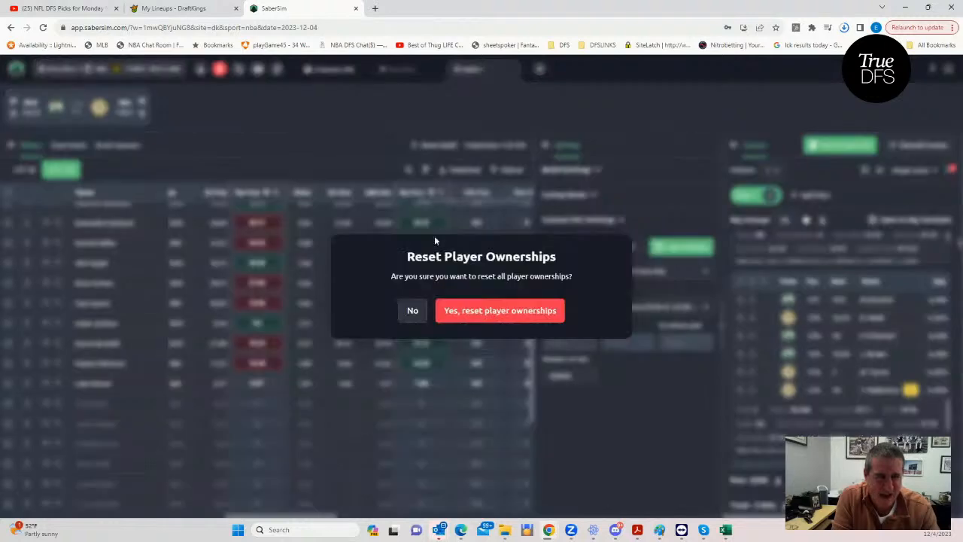
{"action": "left_click", "coordinate": [459, 309]}
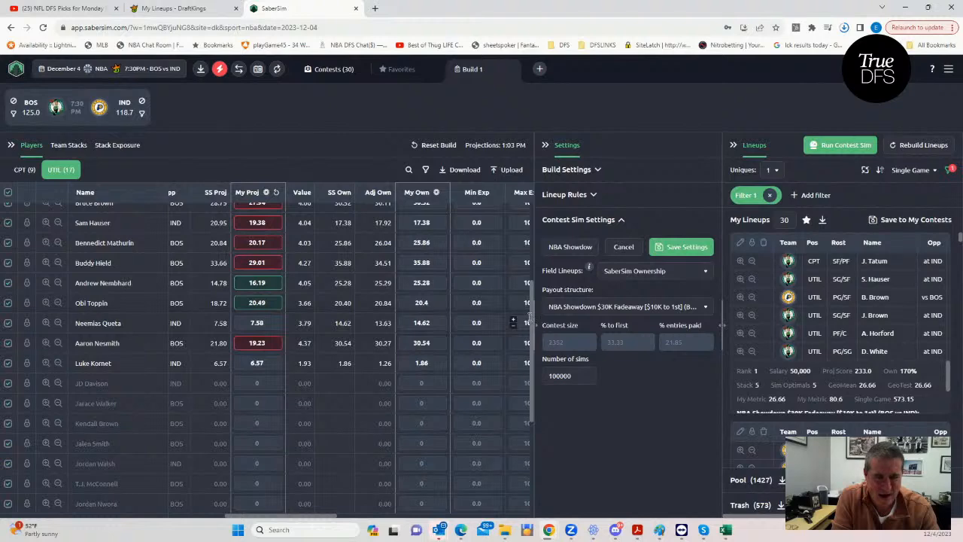
{"action": "left_click_drag", "start_coordinate": [532, 313], "coordinate": [530, 206]}
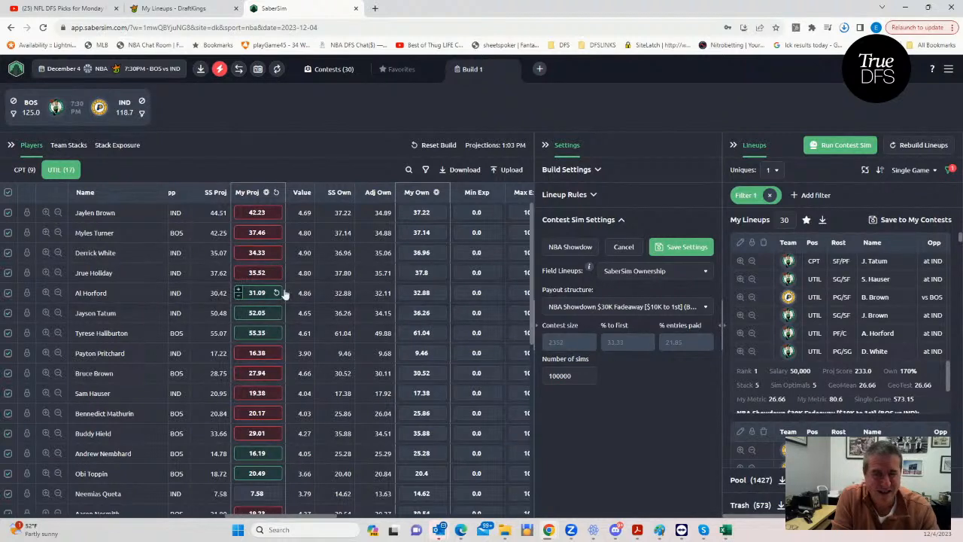
{"action": "left_click", "coordinate": [22, 171]}
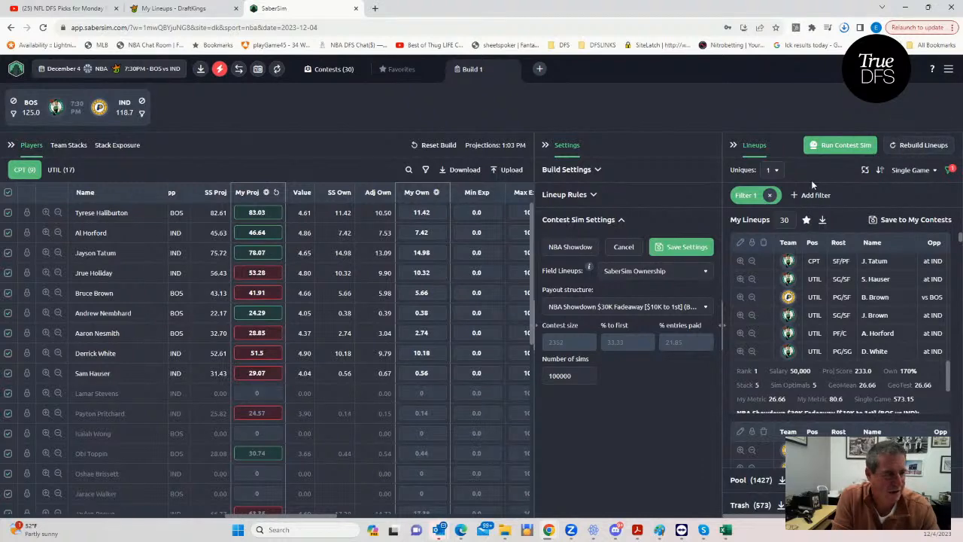
- Remove the GeoMean filter from the lineup pool and rebuild the lineups, discarding the previous ones
{"action": "left_click", "coordinate": [770, 196]}
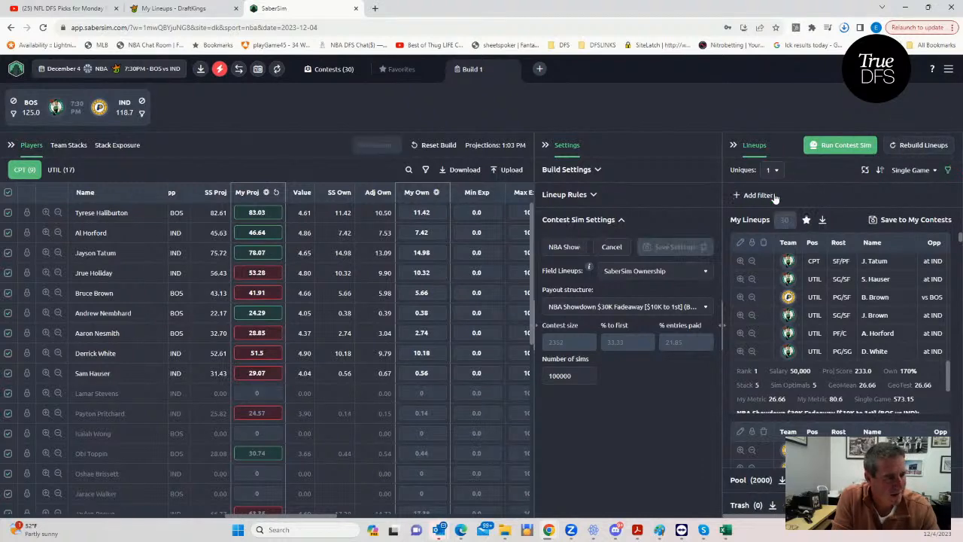
{"action": "left_click", "coordinate": [922, 147]}
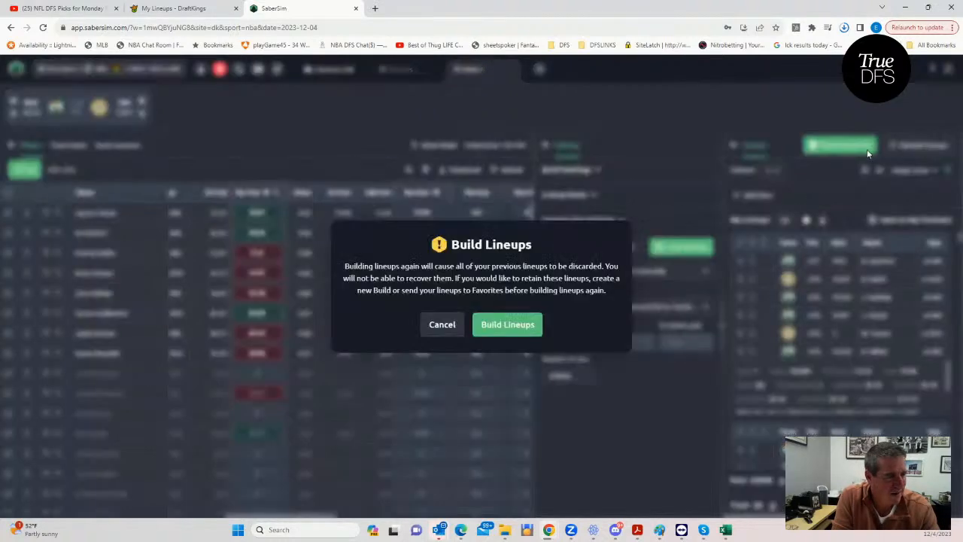
{"action": "left_click", "coordinate": [508, 325]}
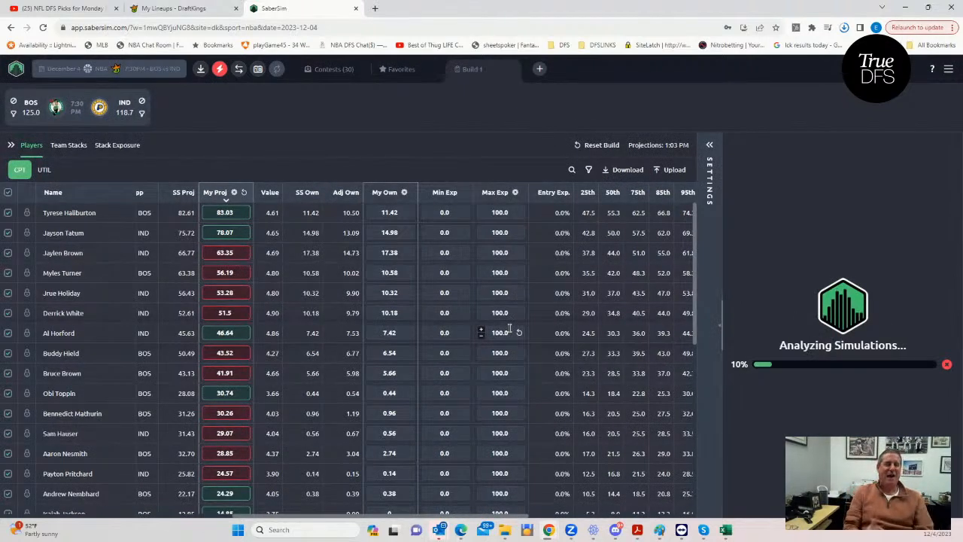
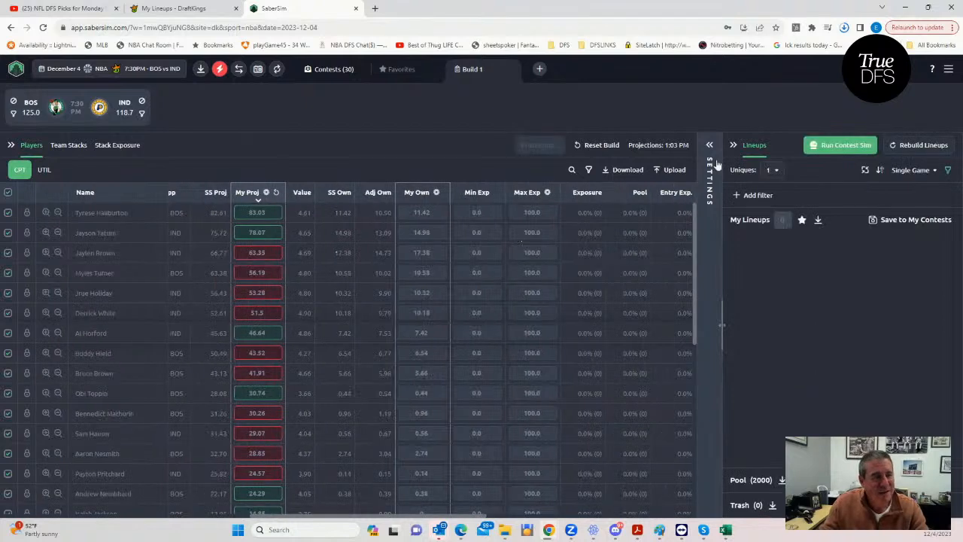
- Expand the build settings, run the contest simulation for the NBA Showdown $30K Fadeaway, and show the utility players' exposures
{"action": "left_click", "coordinate": [707, 150]}
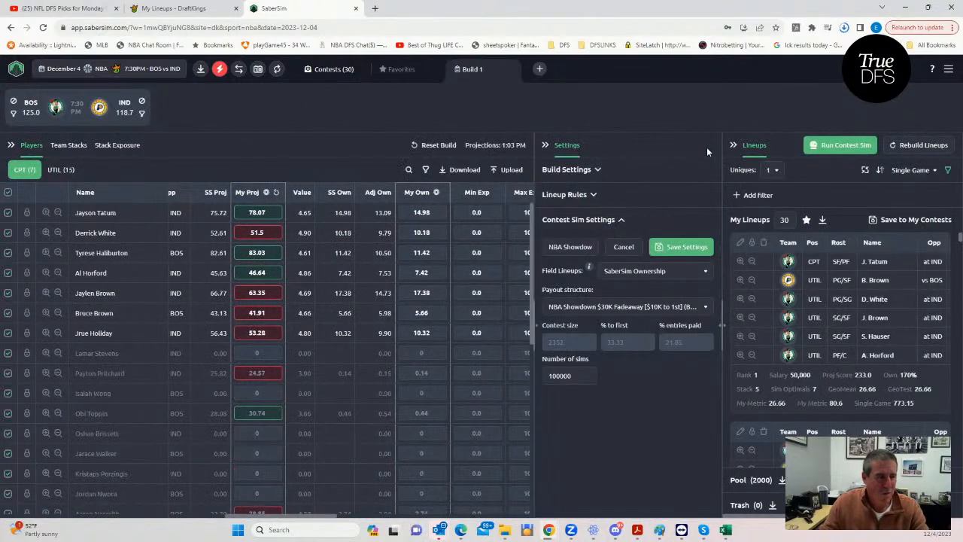
{"action": "left_click", "coordinate": [848, 150]}
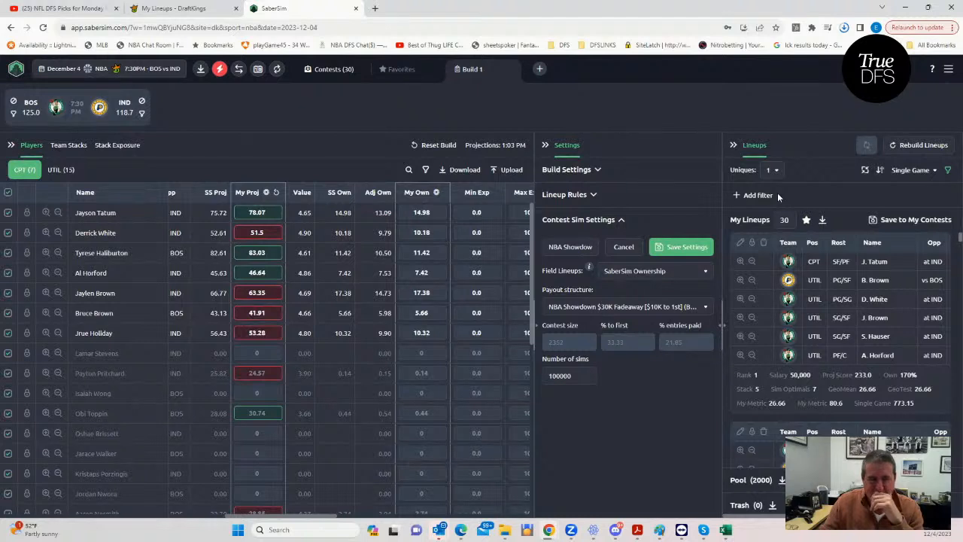
{"action": "left_click", "coordinate": [58, 171]}
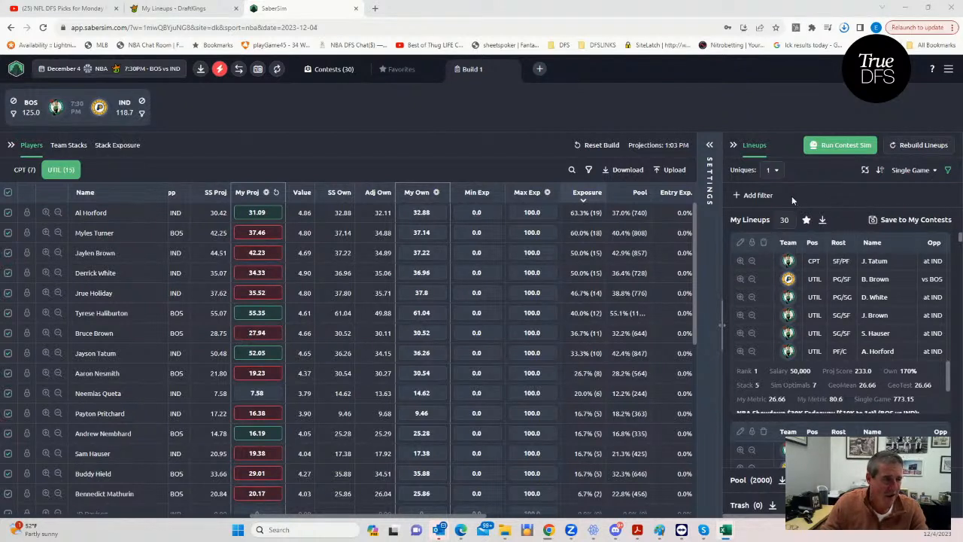
{"action": "left_click", "coordinate": [949, 171]}
{"action": "left_click", "coordinate": [949, 171]}
{"action": "left_click", "coordinate": [734, 194]}
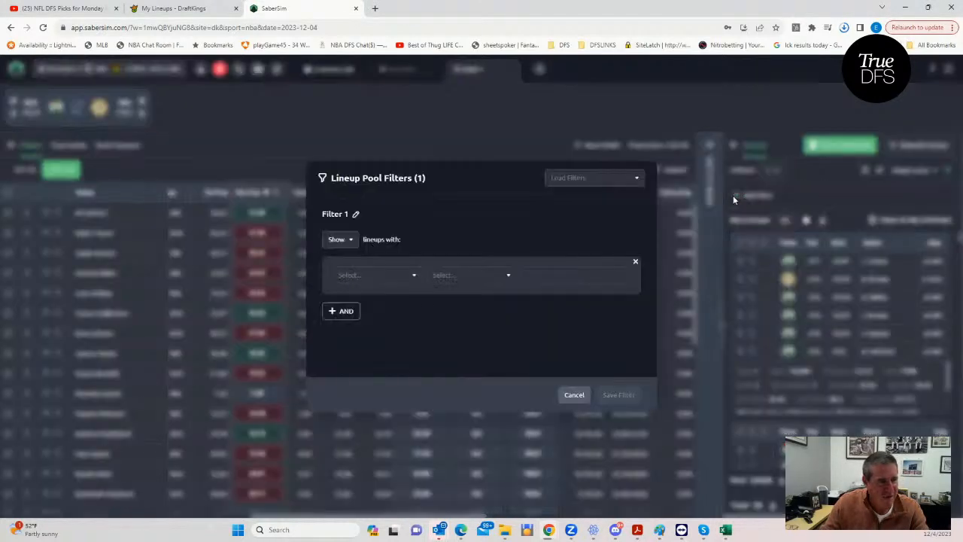
{"action": "left_click", "coordinate": [387, 274]}
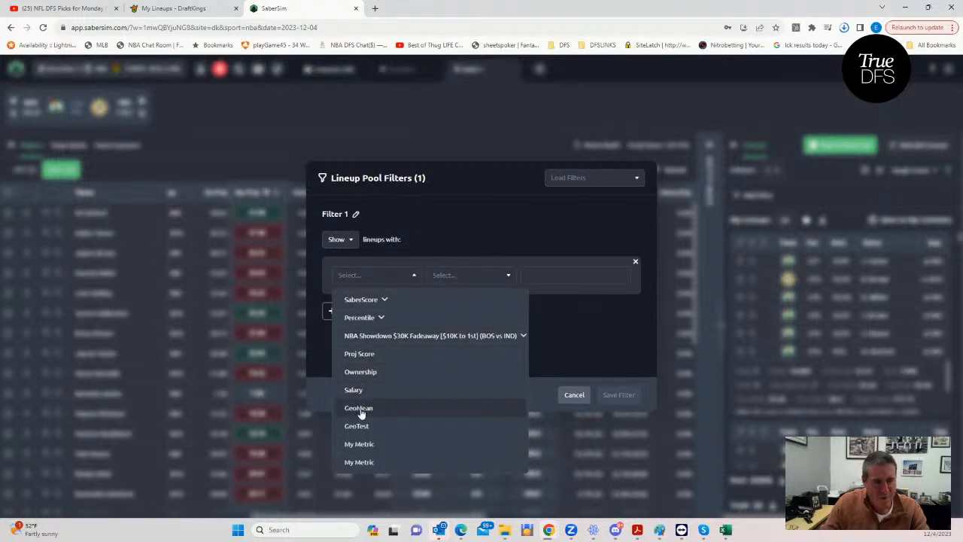
{"action": "left_click", "coordinate": [636, 264]}
{"action": "left_click", "coordinate": [724, 122]}
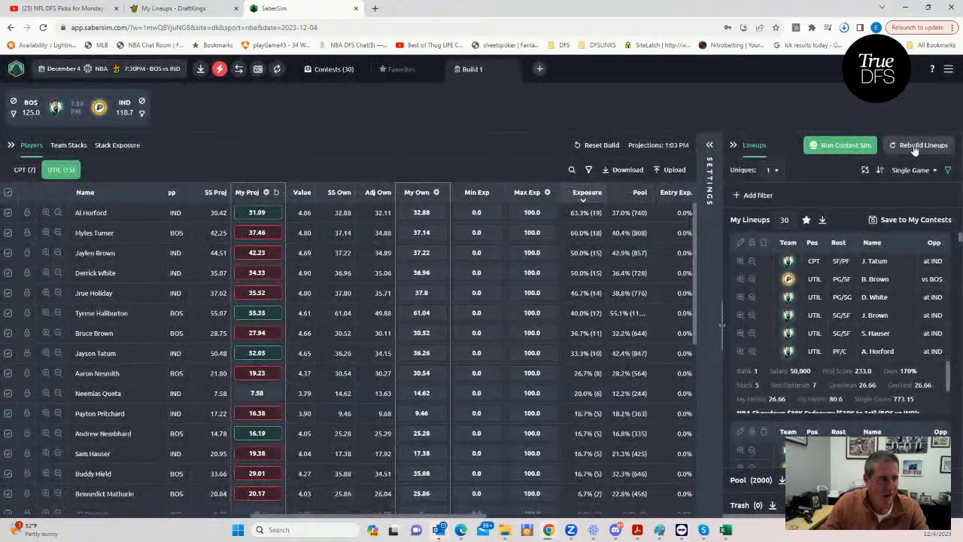
- Sort the lineups by the RAROI of the NBA Showdown $30K Fadeaway contest
{"action": "left_click", "coordinate": [924, 169]}
{"action": "left_click", "coordinate": [847, 228]}
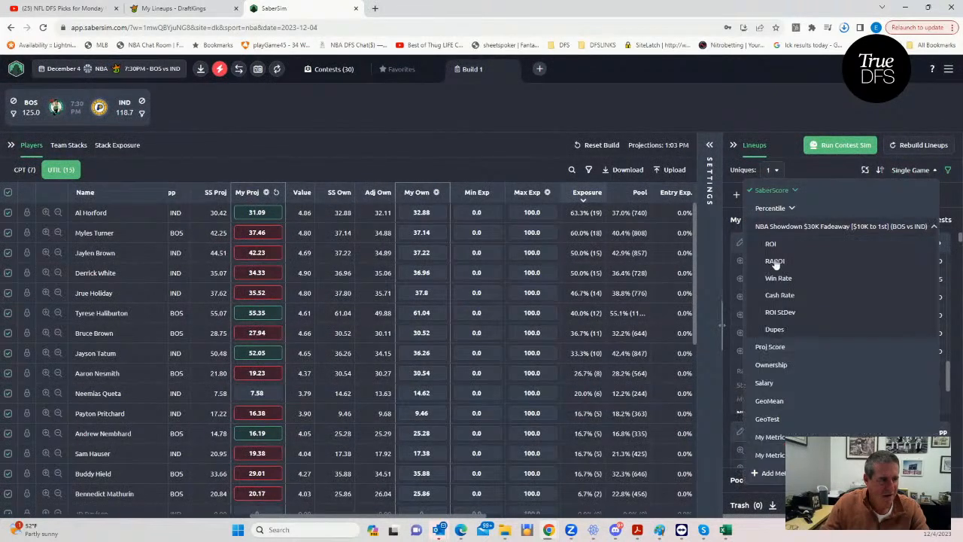
{"action": "left_click", "coordinate": [776, 261]}
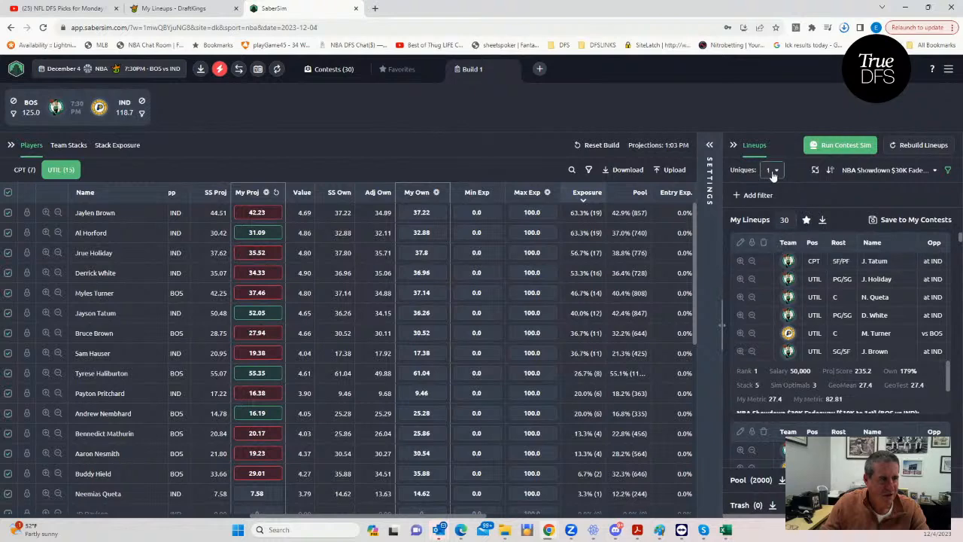
- Add a lineup pool filter that shows only lineups with a GeoMean less than 27.4
{"action": "left_click", "coordinate": [739, 197]}
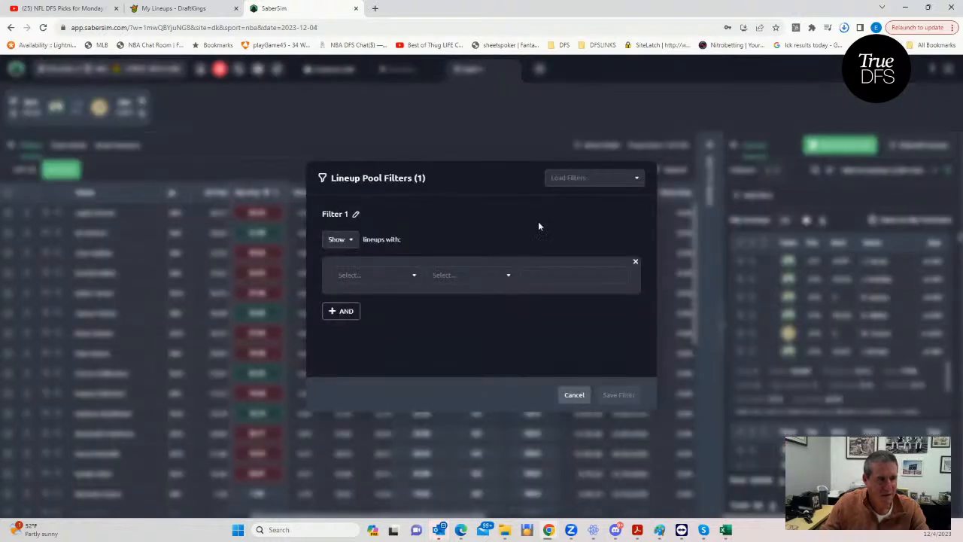
{"action": "left_click", "coordinate": [380, 273]}
{"action": "left_click", "coordinate": [359, 408]}
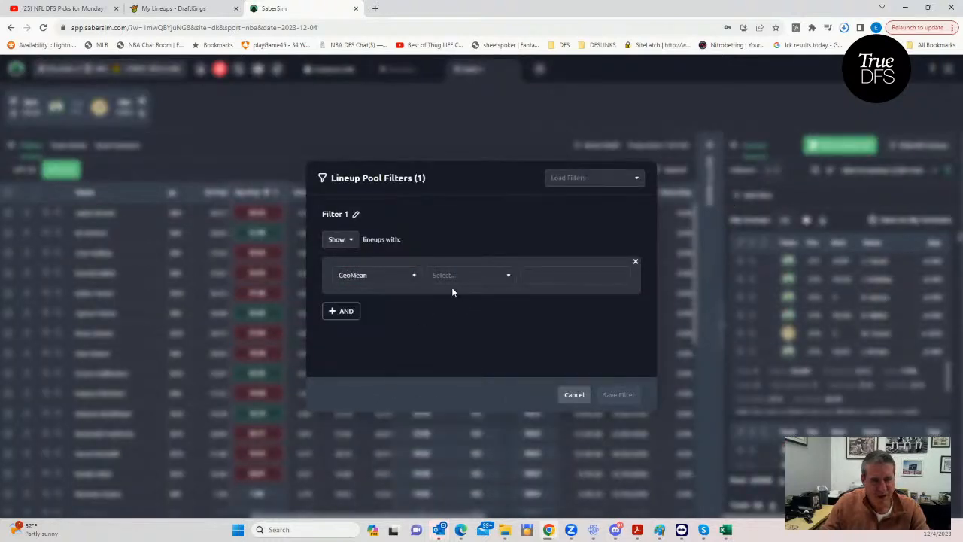
{"action": "left_click", "coordinate": [457, 279]}
{"action": "left_click", "coordinate": [454, 320]}
{"action": "left_click", "coordinate": [544, 274]}
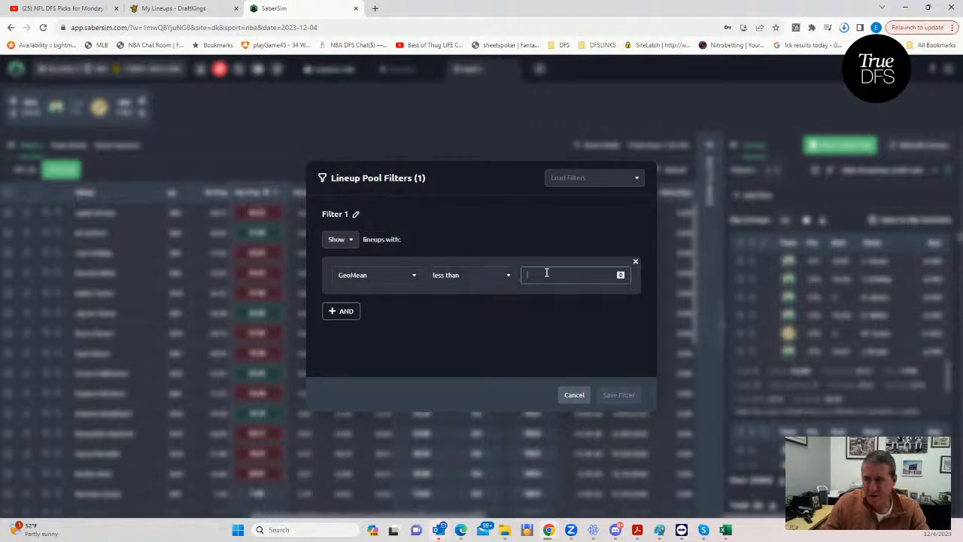
{"action": "type", "text": "27.4"}
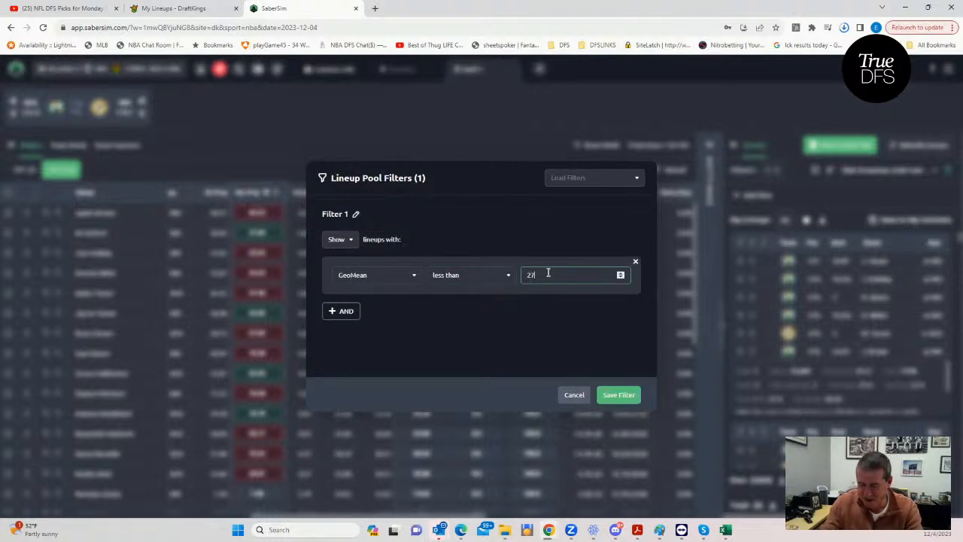
{"action": "left_click", "coordinate": [619, 395]}
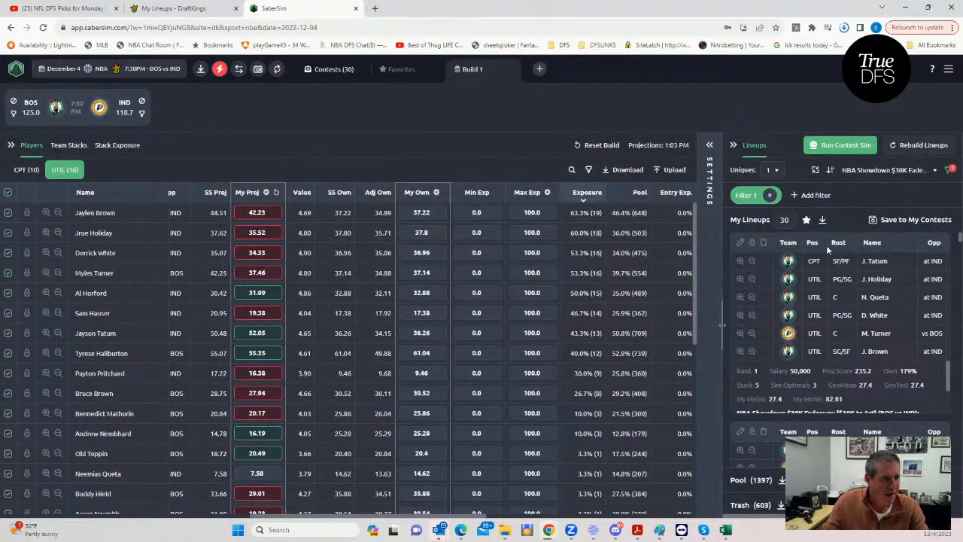
- Examine the player ownerships, salaries and GeoMean values of the top-ranked filtered lineups
{"action": "scroll", "coordinate": [840, 307], "scroll_direction": "right", "scroll_amount": 2}
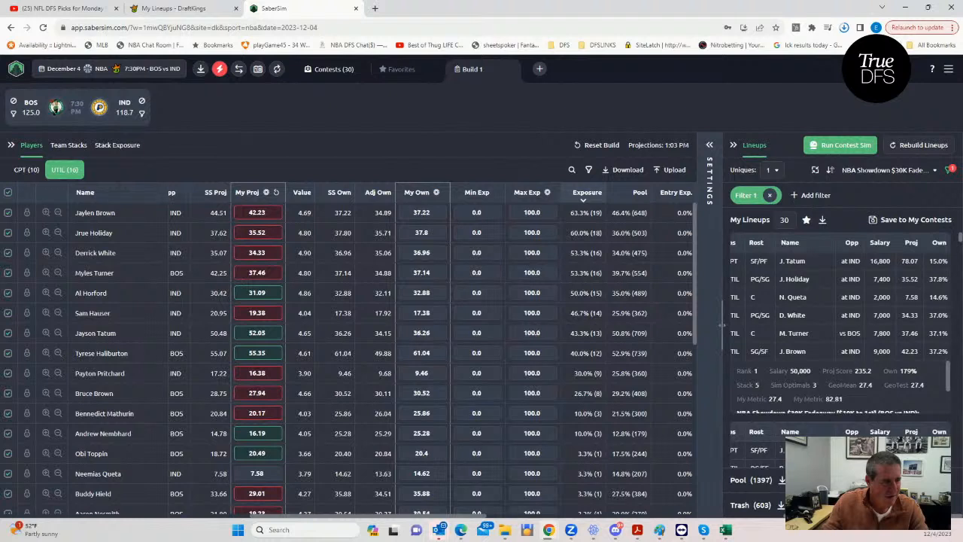
{"action": "scroll", "coordinate": [835, 307], "scroll_direction": "left", "scroll_amount": 2}
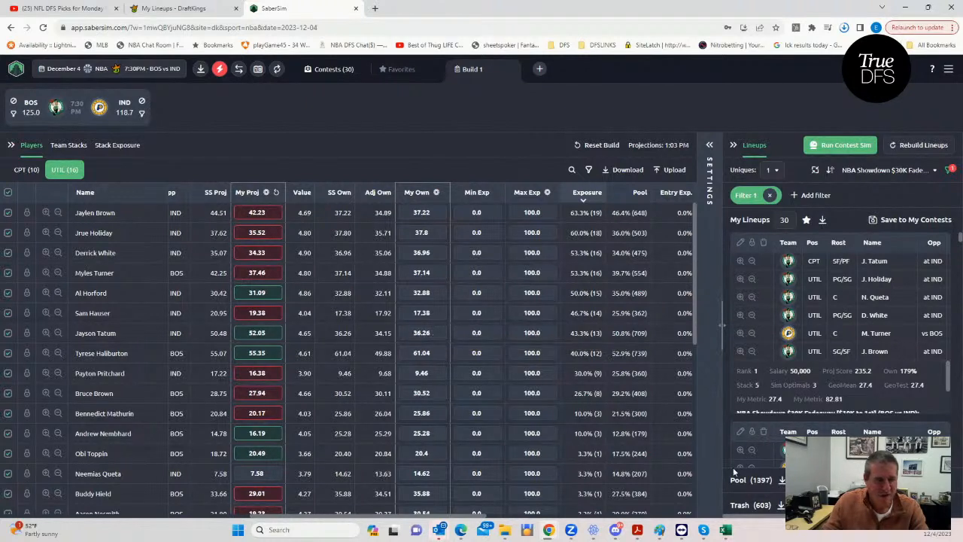
{"action": "scroll", "coordinate": [835, 305], "scroll_direction": "right", "scroll_amount": 3}
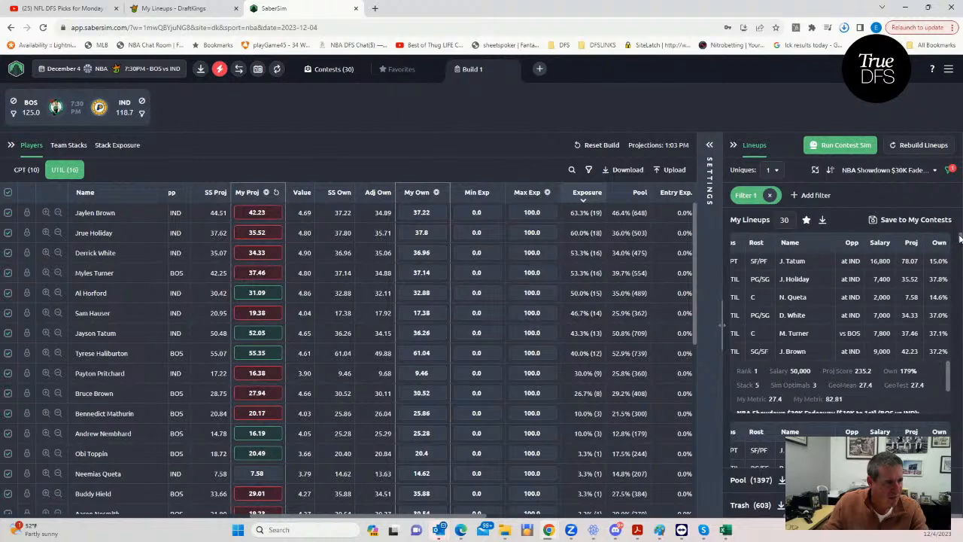
{"action": "scroll", "coordinate": [959, 238], "scroll_direction": "down", "scroll_amount": 3}
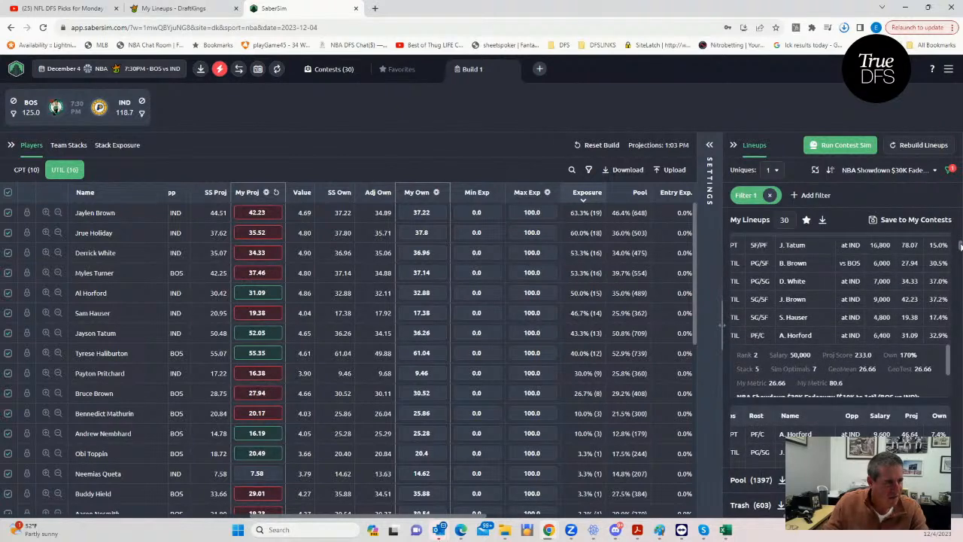
{"action": "scroll", "coordinate": [960, 244], "scroll_direction": "down", "scroll_amount": 3}
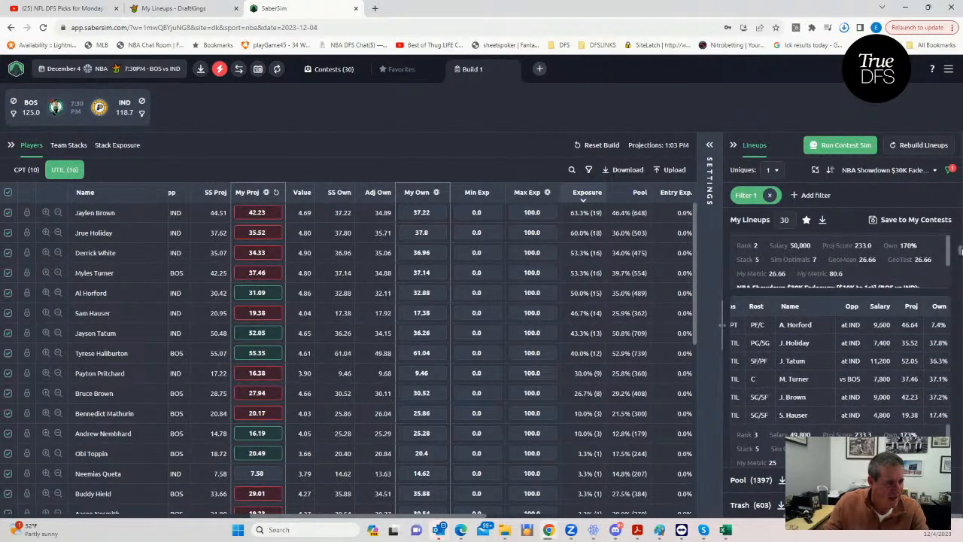
{"action": "scroll", "coordinate": [961, 251], "scroll_direction": "down", "scroll_amount": 3}
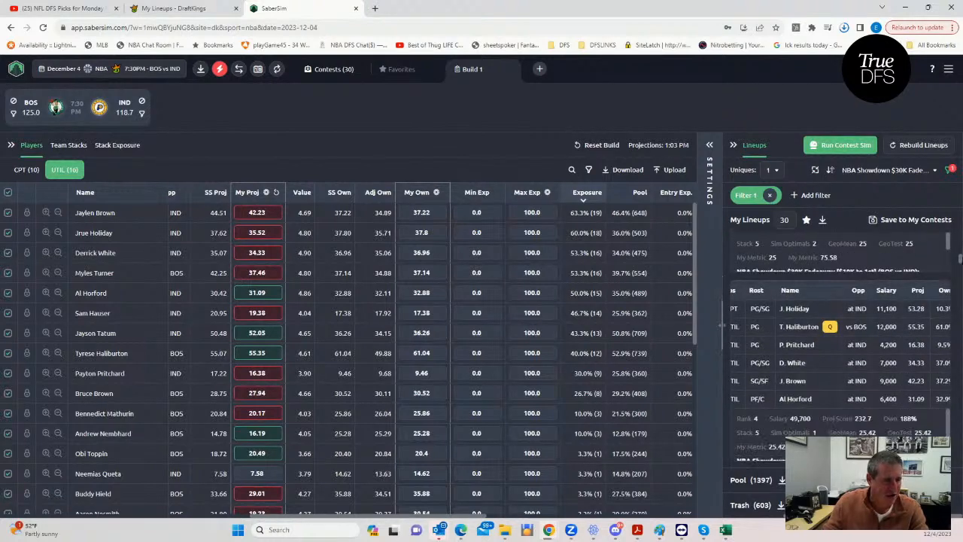
- Set the number of lineups in My Lineups to 15
{"action": "scroll", "coordinate": [961, 258], "scroll_direction": "up", "scroll_amount": 1}
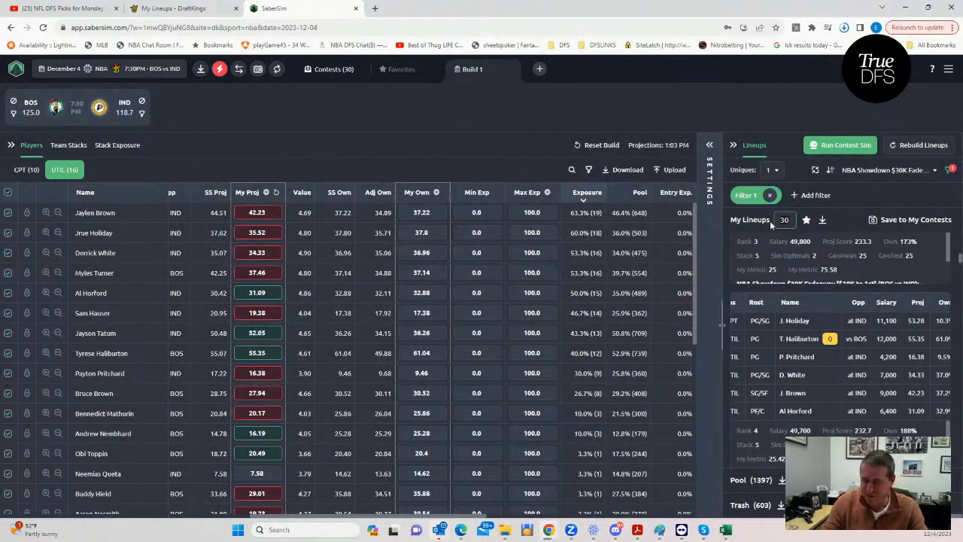
{"action": "type", "text": "15"}
{"action": "key", "text": "Return"}
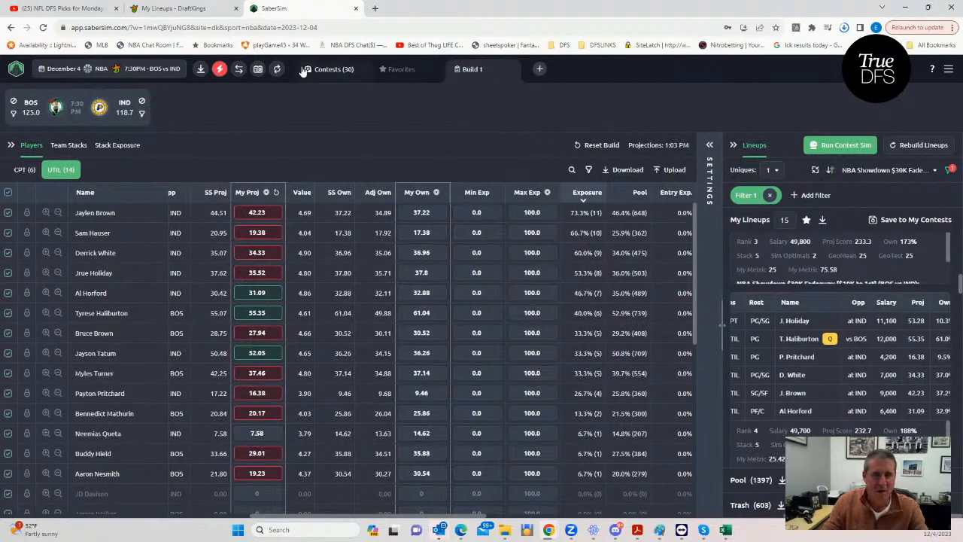
{"action": "left_click", "coordinate": [218, 69]}
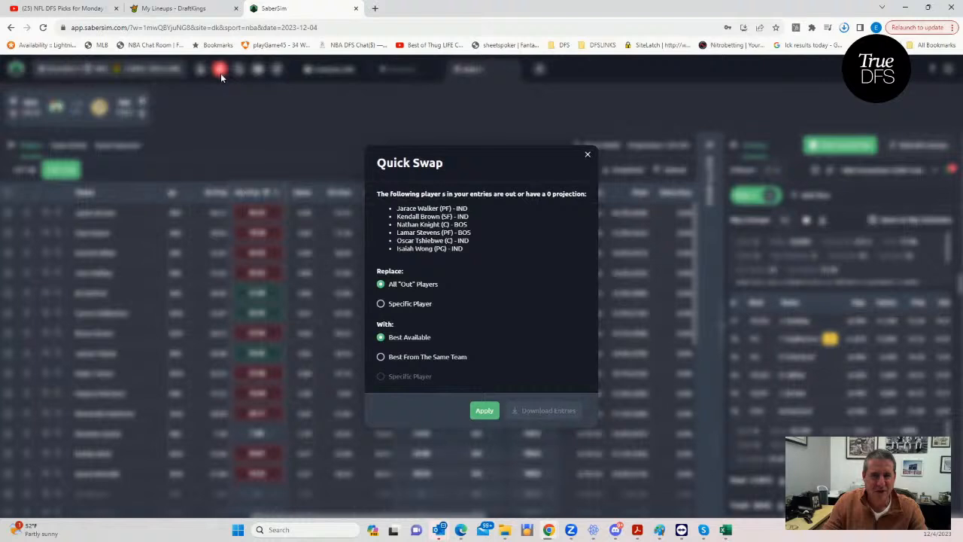
{"action": "double_click", "coordinate": [586, 155]}
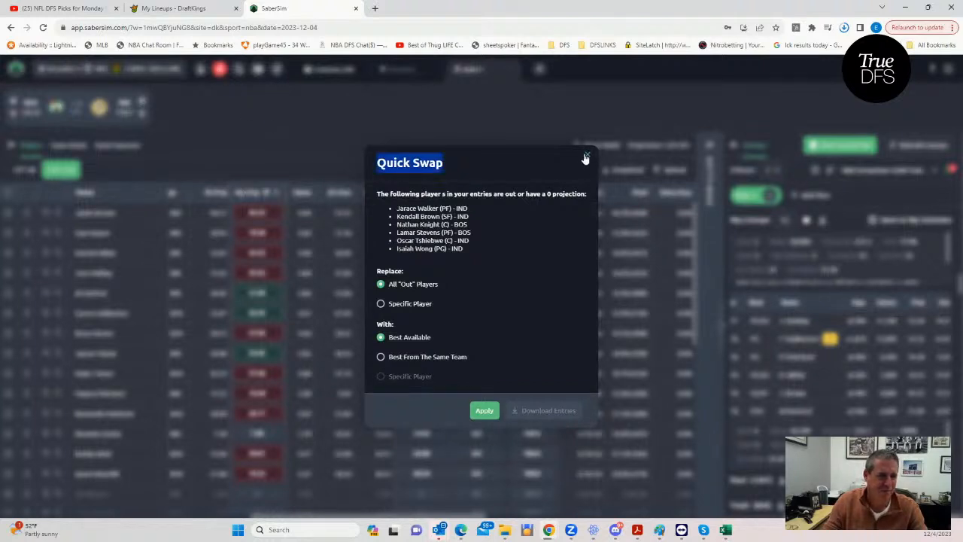
{"action": "left_click", "coordinate": [587, 158]}
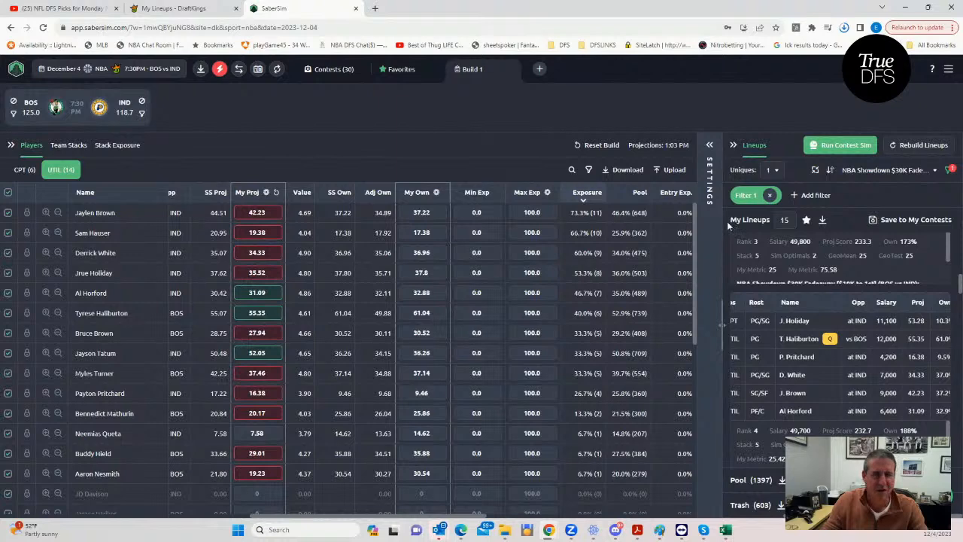
- Replace the GeoMean filter with a pool filter that shows only lineups with a salary less than 49400
{"action": "left_click", "coordinate": [769, 195]}
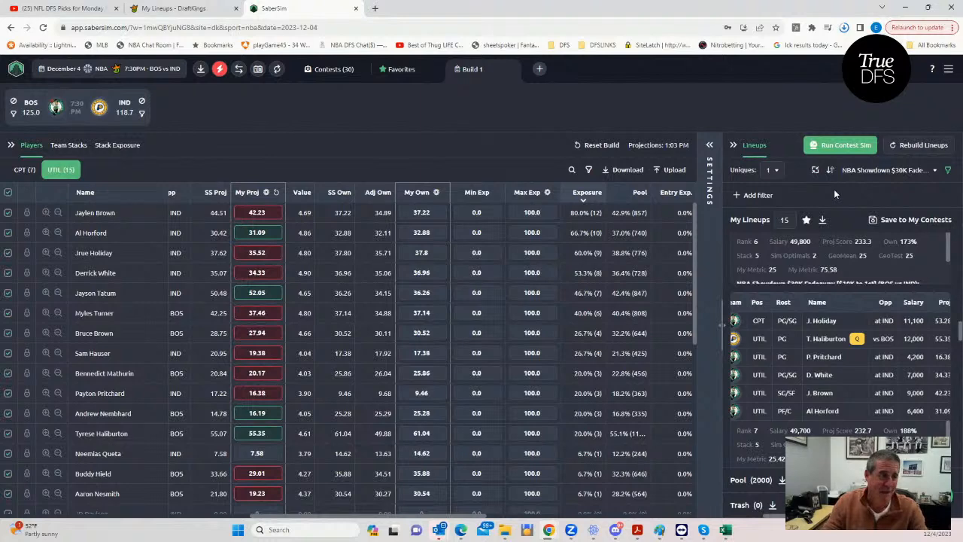
{"action": "left_click", "coordinate": [737, 196]}
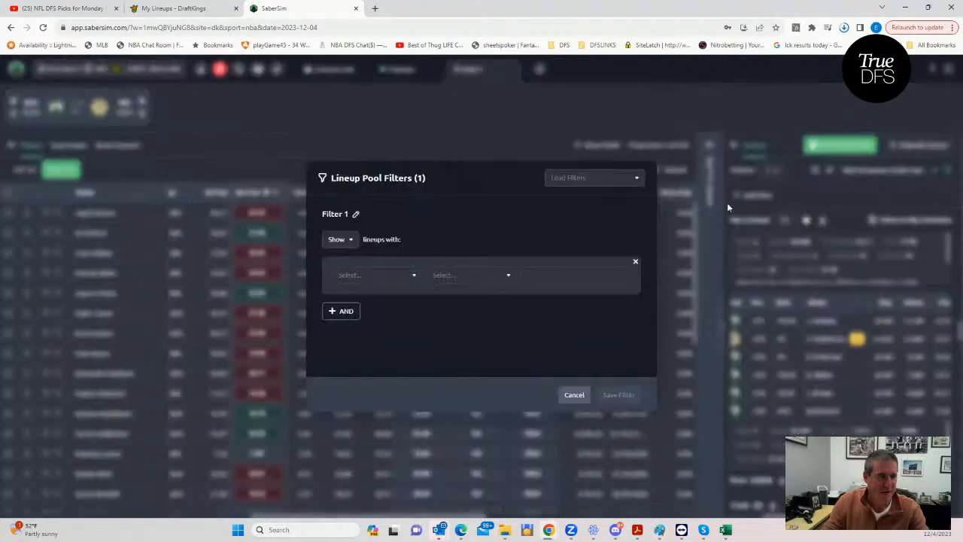
{"action": "left_click", "coordinate": [415, 276]}
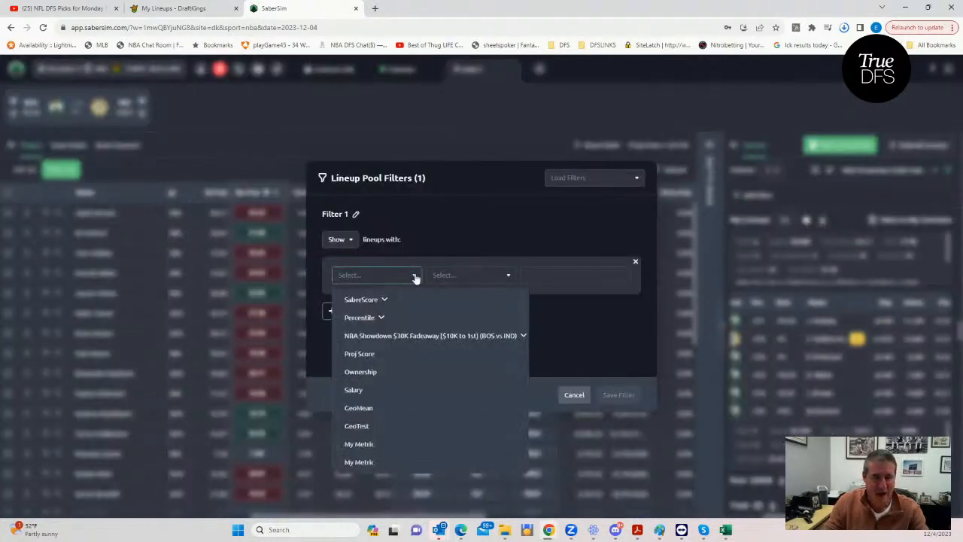
{"action": "left_click", "coordinate": [374, 301]}
{"action": "left_click", "coordinate": [374, 300]}
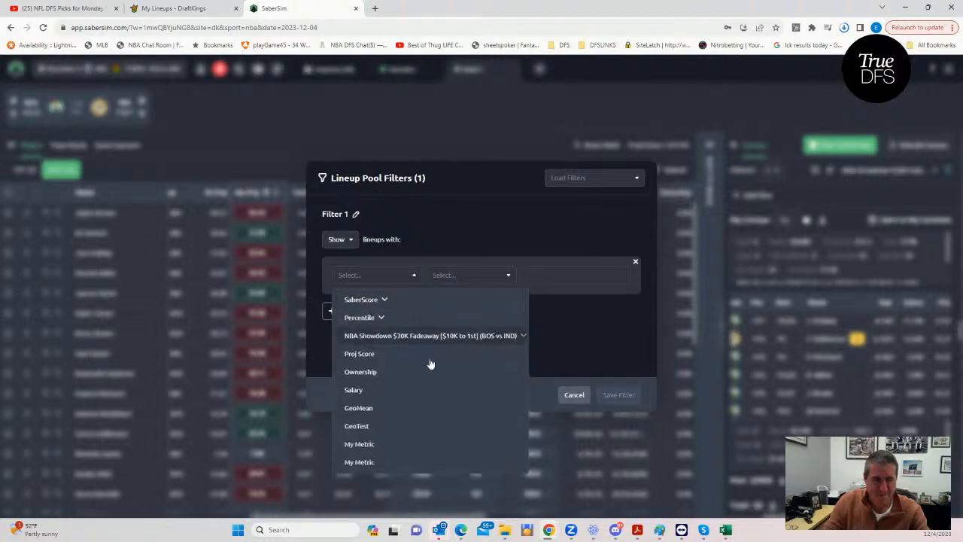
{"action": "left_click", "coordinate": [366, 392]}
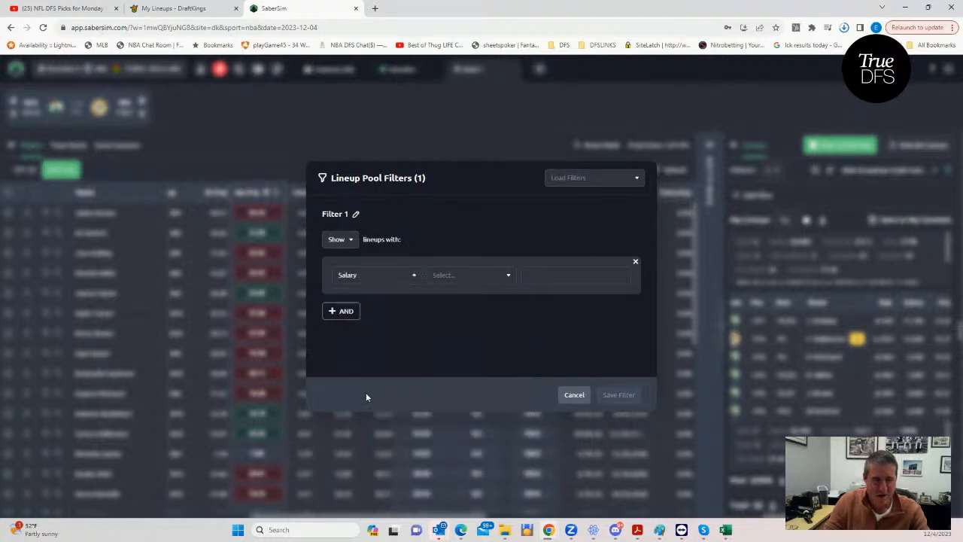
{"action": "left_click", "coordinate": [473, 283]}
{"action": "left_click", "coordinate": [465, 317]}
{"action": "left_click", "coordinate": [540, 275]}
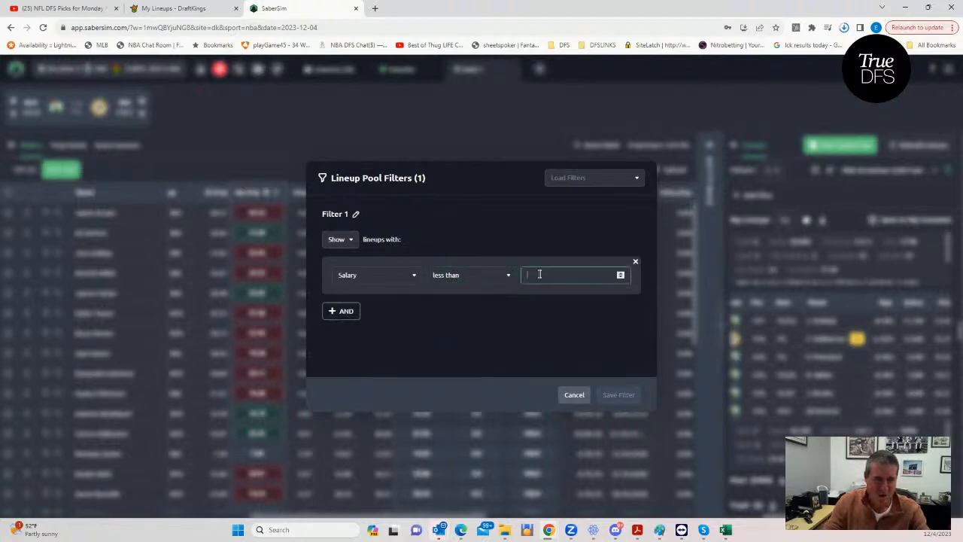
{"action": "type", "text": "49400"}
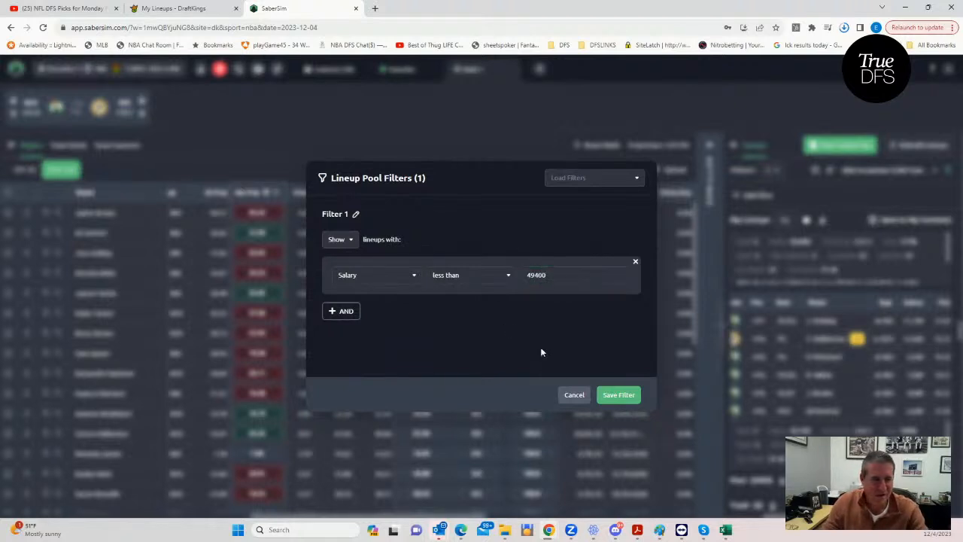
{"action": "left_click", "coordinate": [613, 395]}
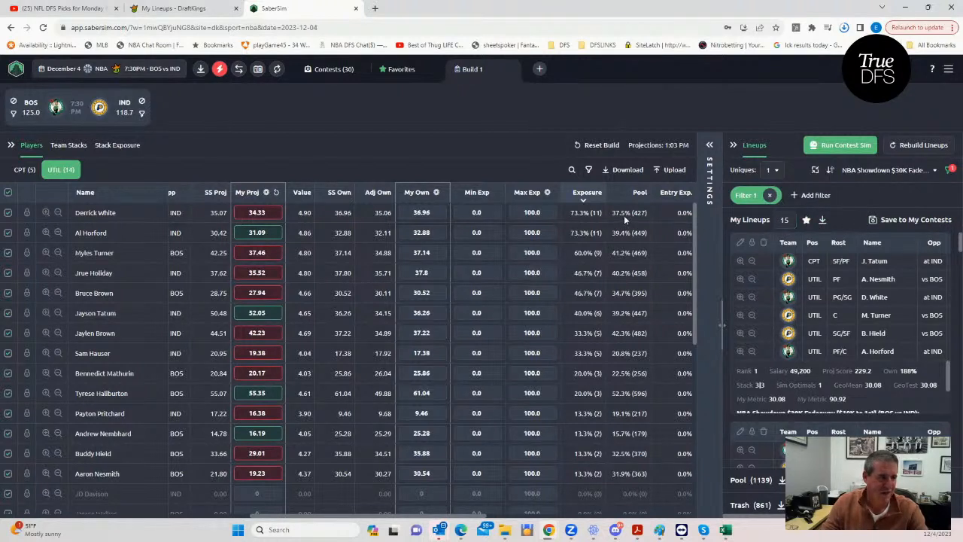
- Open the favorites and examine the saved lineups' players, salaries, ownership and GeoMean values in projected score order
{"action": "left_click", "coordinate": [401, 72]}
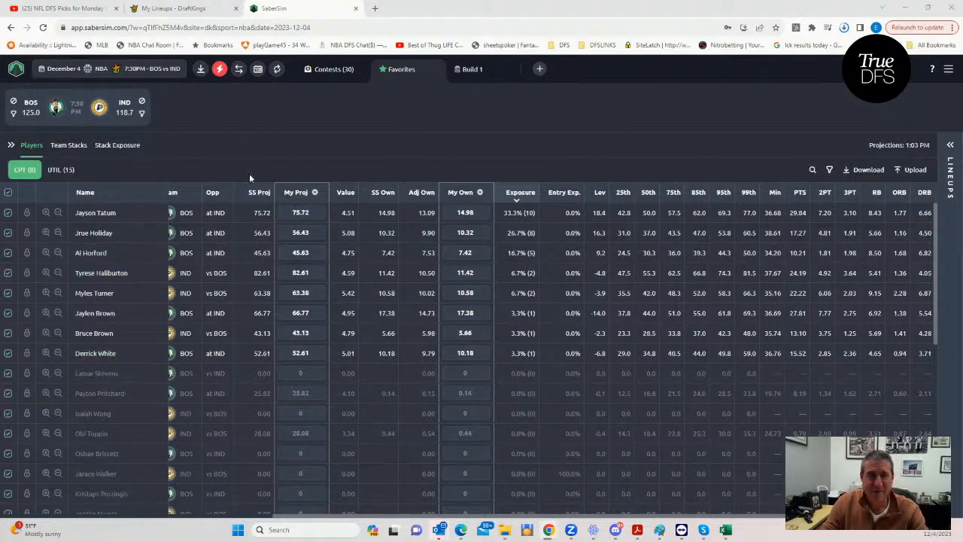
{"action": "left_click", "coordinate": [949, 154]}
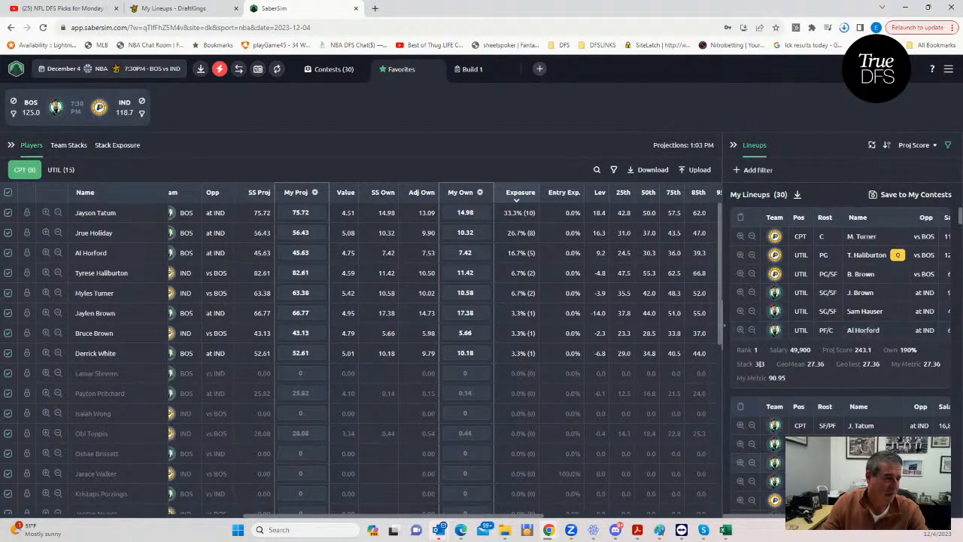
{"action": "scroll", "coordinate": [748, 456], "scroll_direction": "down", "scroll_amount": 1}
{"action": "scroll", "coordinate": [879, 422], "scroll_direction": "down", "scroll_amount": 5}
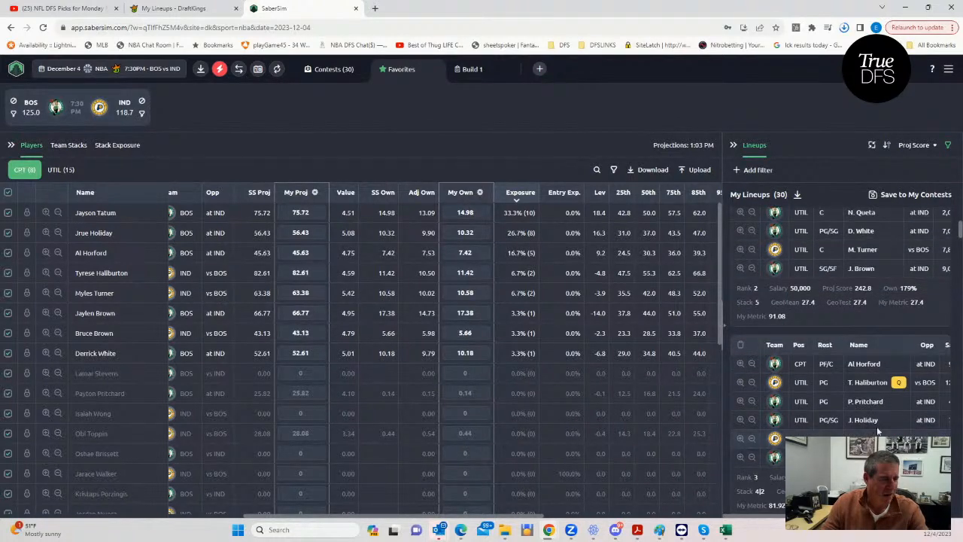
{"action": "scroll", "coordinate": [879, 422], "scroll_direction": "down", "scroll_amount": 7}
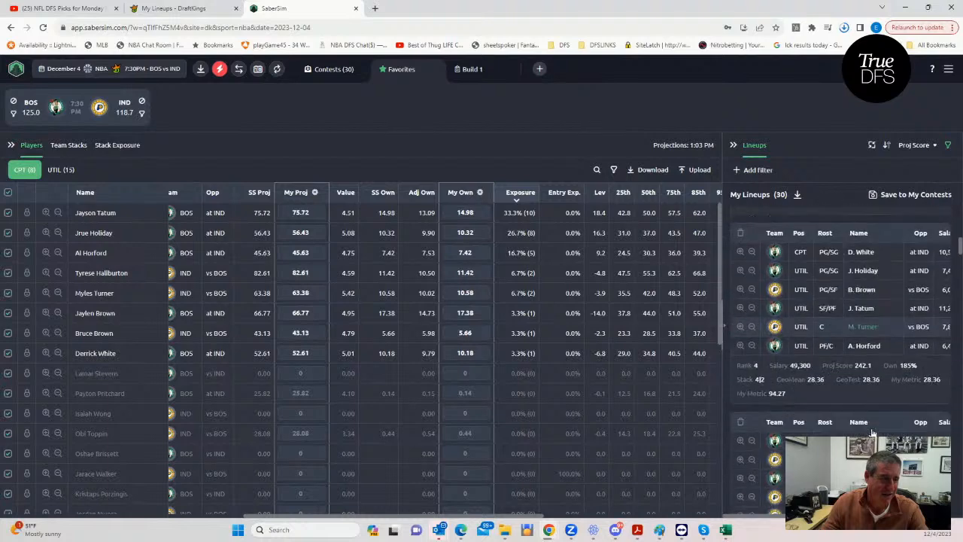
{"action": "scroll", "coordinate": [873, 431], "scroll_direction": "down", "scroll_amount": 7}
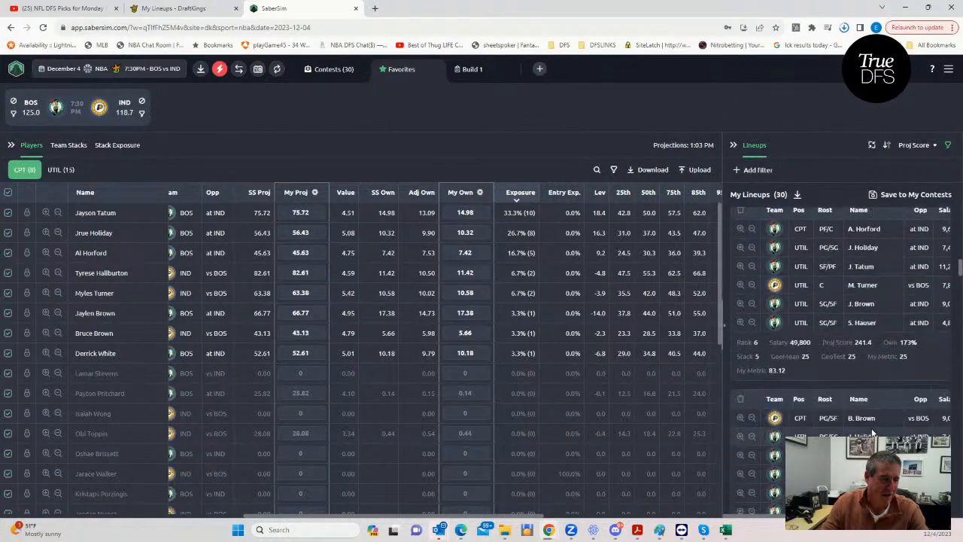
{"action": "scroll", "coordinate": [873, 431], "scroll_direction": "down", "scroll_amount": 7}
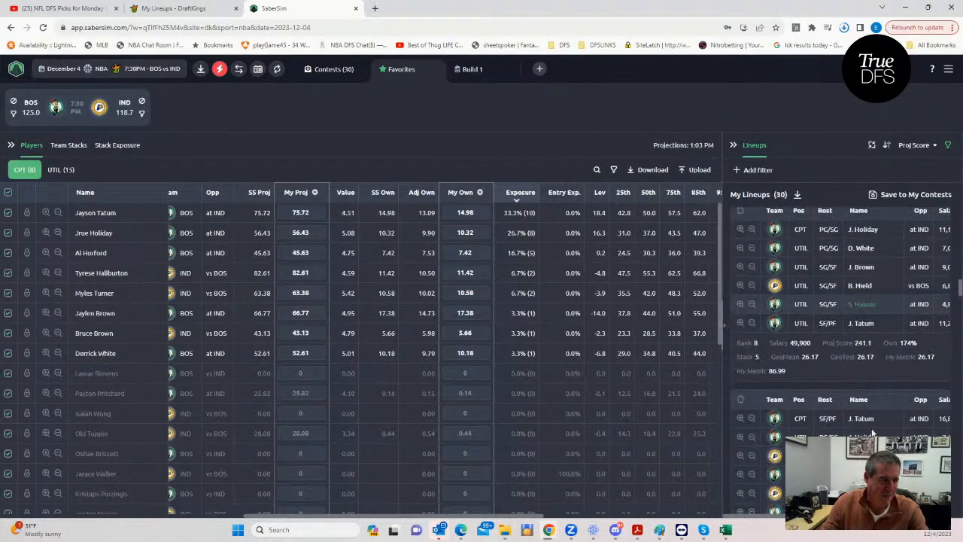
{"action": "scroll", "coordinate": [873, 433], "scroll_direction": "down", "scroll_amount": 7}
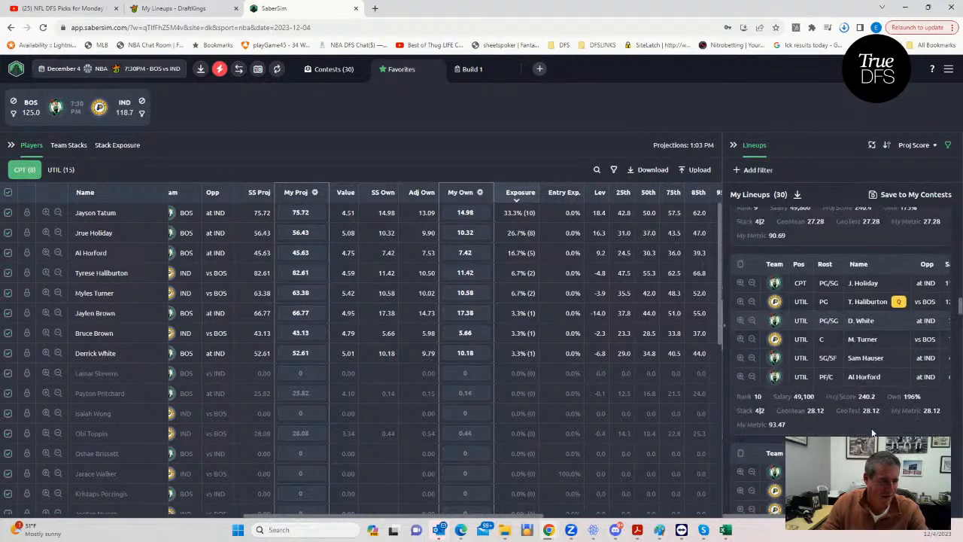
{"action": "scroll", "coordinate": [873, 433], "scroll_direction": "down", "scroll_amount": 7}
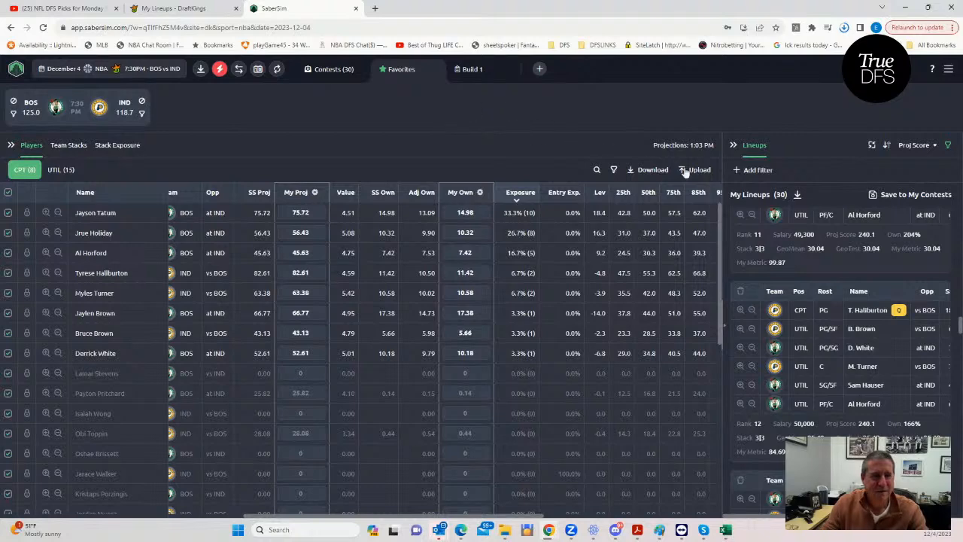
- Save the 30 favorite lineups to the NBA Showdown $30K contest using the Unique Rank method and download the entries
{"action": "left_click", "coordinate": [875, 195]}
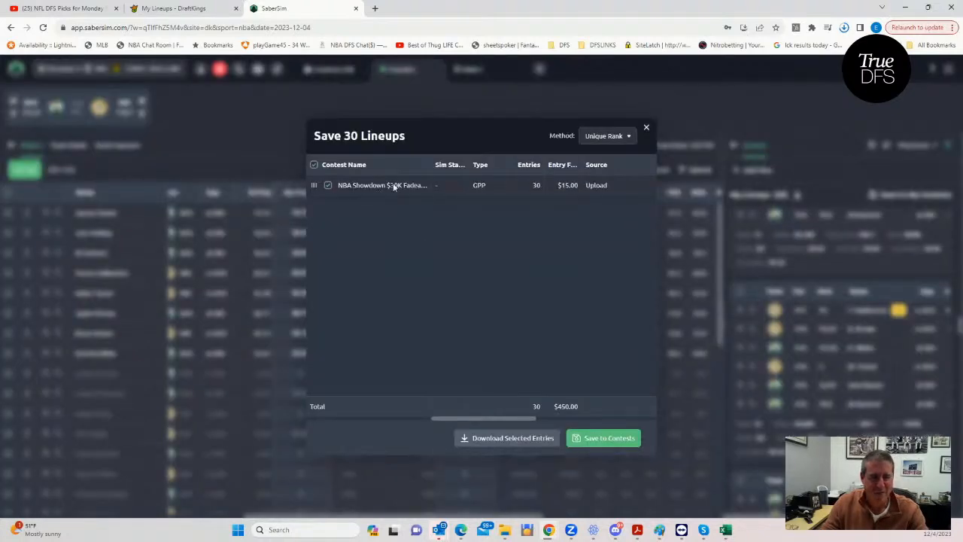
{"action": "left_click", "coordinate": [591, 436]}
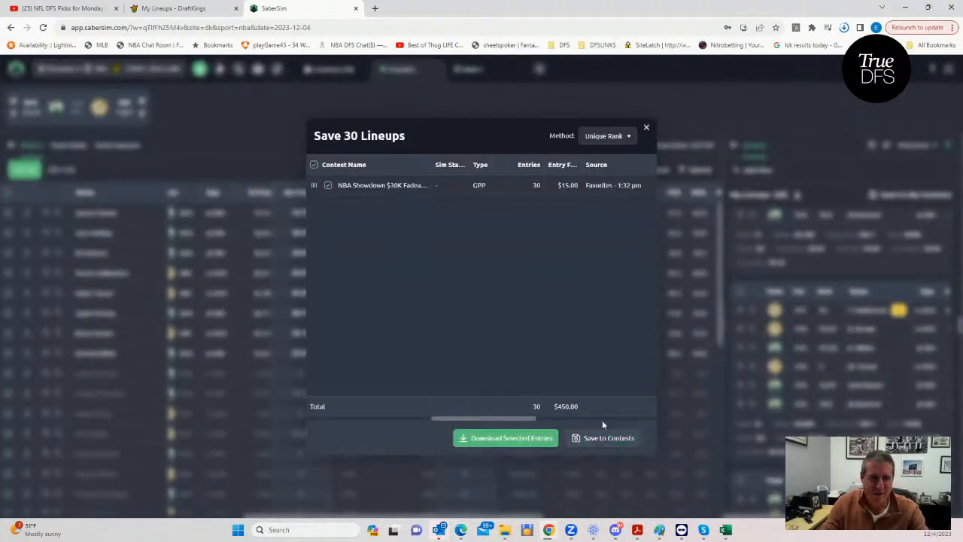
{"action": "left_click", "coordinate": [647, 129]}
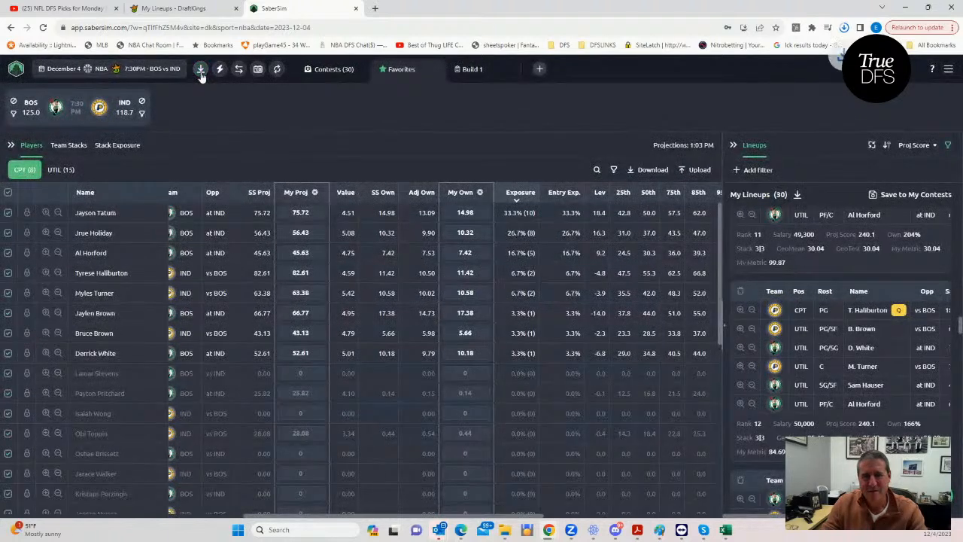
- Switch to DraftKings and upload the newest entries_dk_showdown_nba_2023-12-04 CSV from the Downloads folder to edit the entries
{"action": "left_click", "coordinate": [176, 8]}
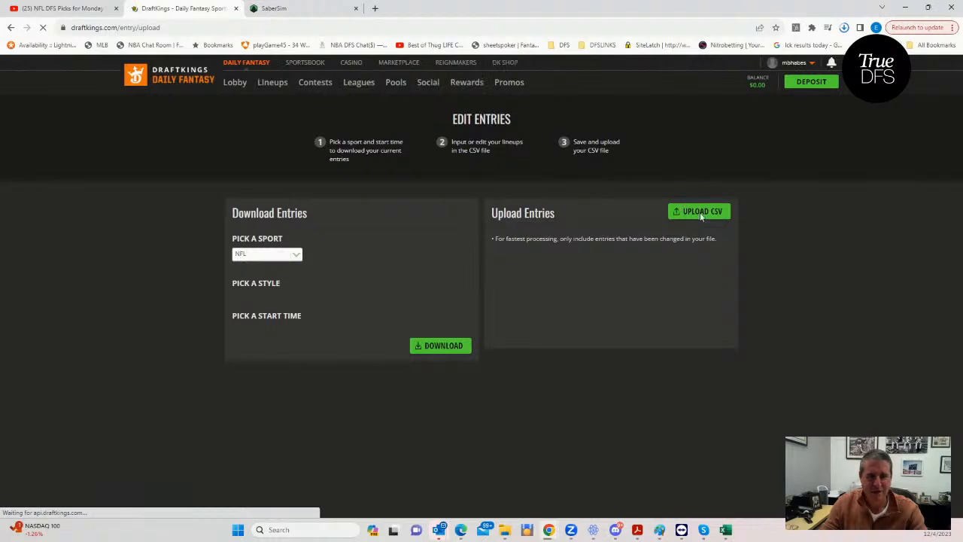
{"action": "left_click", "coordinate": [698, 212]}
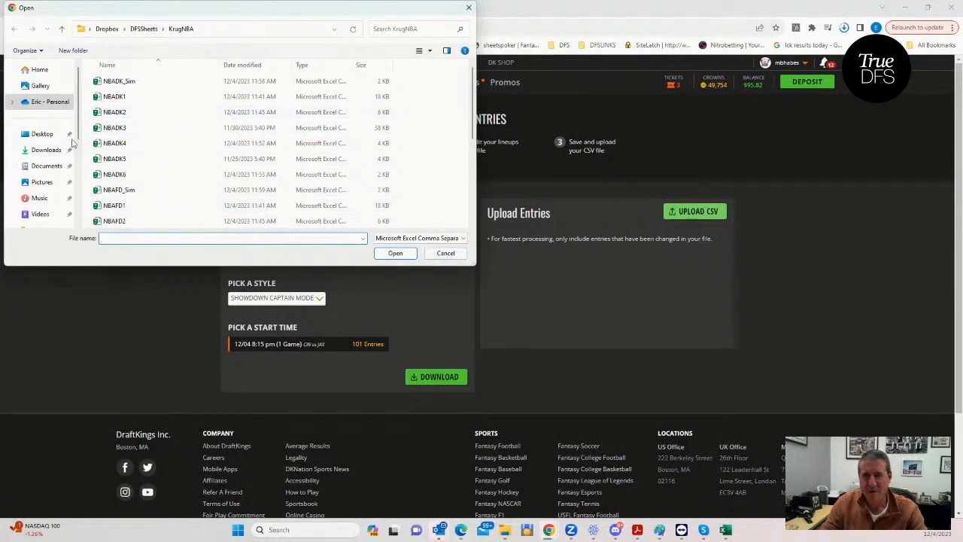
{"action": "left_click", "coordinate": [47, 150]}
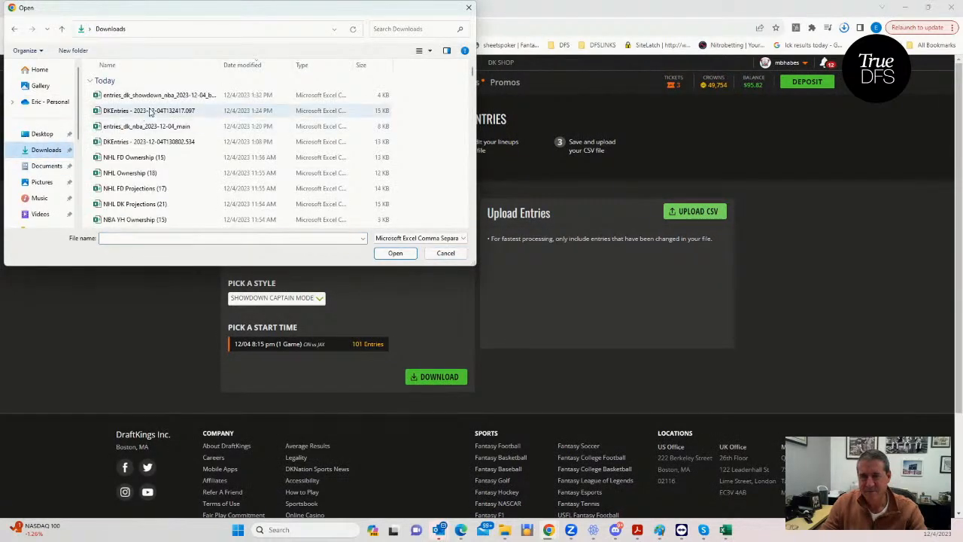
{"action": "left_click", "coordinate": [160, 95]}
{"action": "left_click", "coordinate": [396, 254]}
- Review the upcoming lineups on DraftKings
{"action": "left_click", "coordinate": [268, 85]}
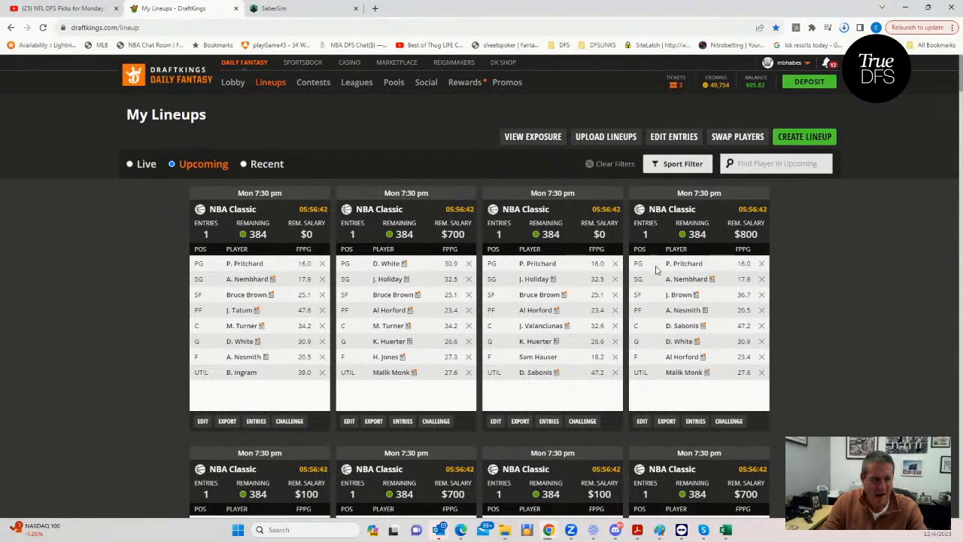
{"action": "scroll", "coordinate": [652, 267], "scroll_direction": "down", "scroll_amount": 1}
{"action": "scroll", "coordinate": [653, 278], "scroll_direction": "up", "scroll_amount": 1}
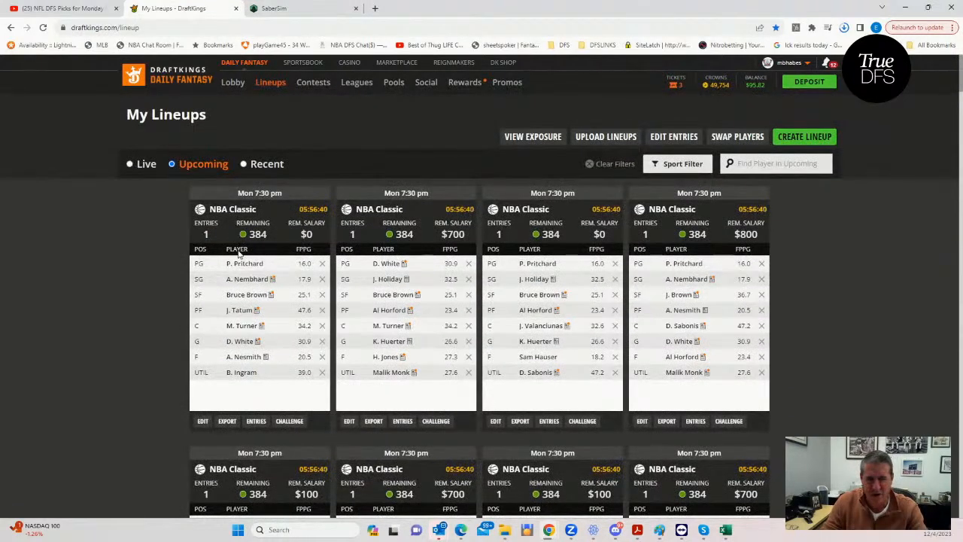
{"action": "scroll", "coordinate": [581, 280], "scroll_direction": "down", "scroll_amount": 2}
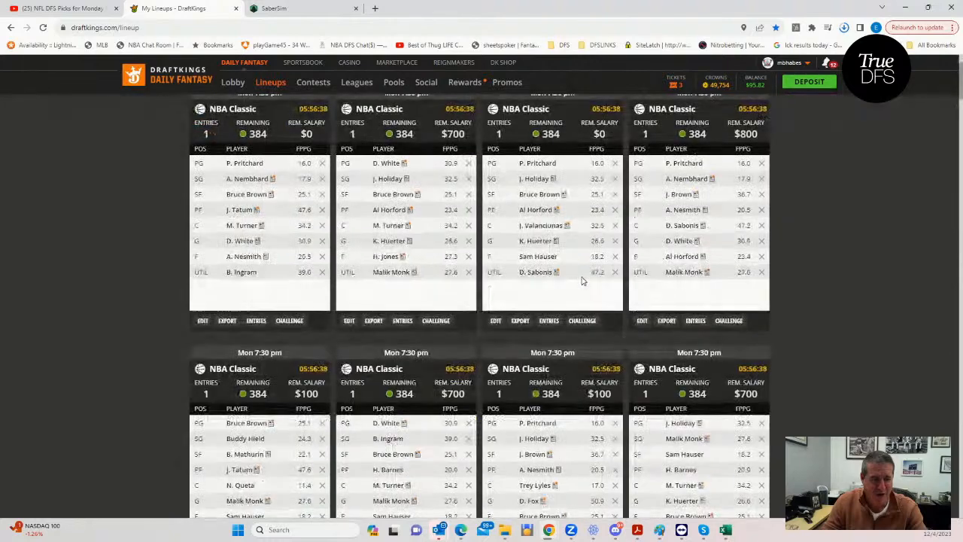
{"action": "scroll", "coordinate": [293, 369], "scroll_direction": "down", "scroll_amount": 4}
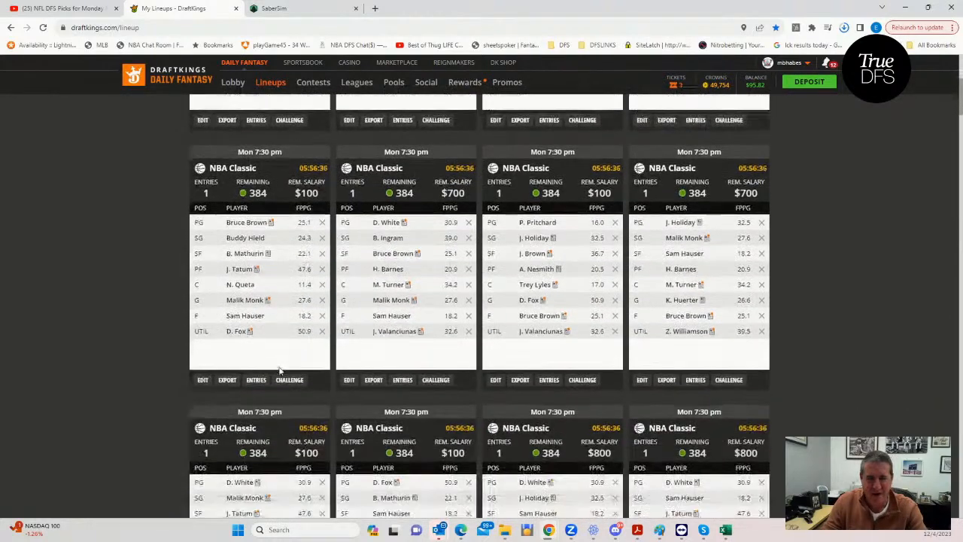
{"action": "scroll", "coordinate": [280, 370], "scroll_direction": "down", "scroll_amount": 4}
{"action": "scroll", "coordinate": [549, 391], "scroll_direction": "down", "scroll_amount": 5}
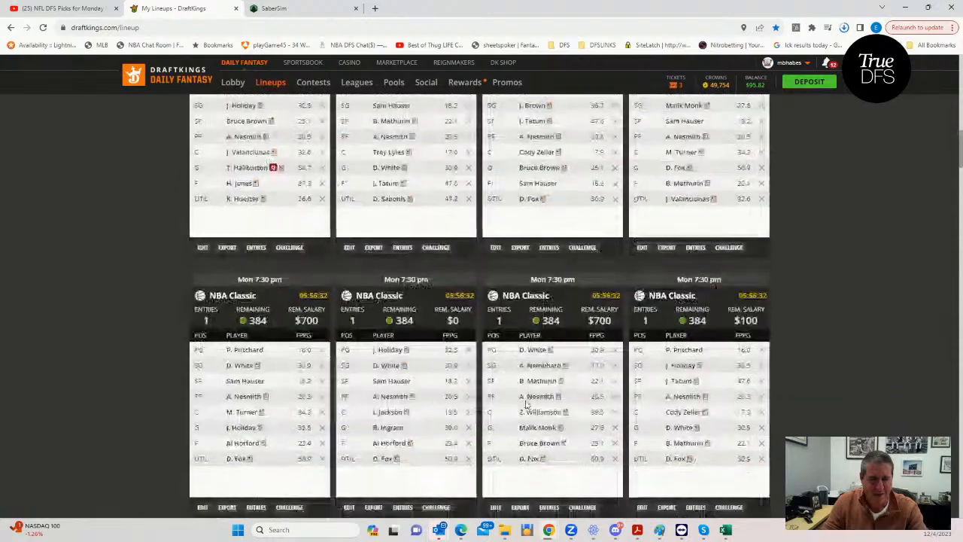
{"action": "scroll", "coordinate": [530, 399], "scroll_direction": "down", "scroll_amount": 2}
{"action": "scroll", "coordinate": [542, 385], "scroll_direction": "up", "scroll_amount": 18}
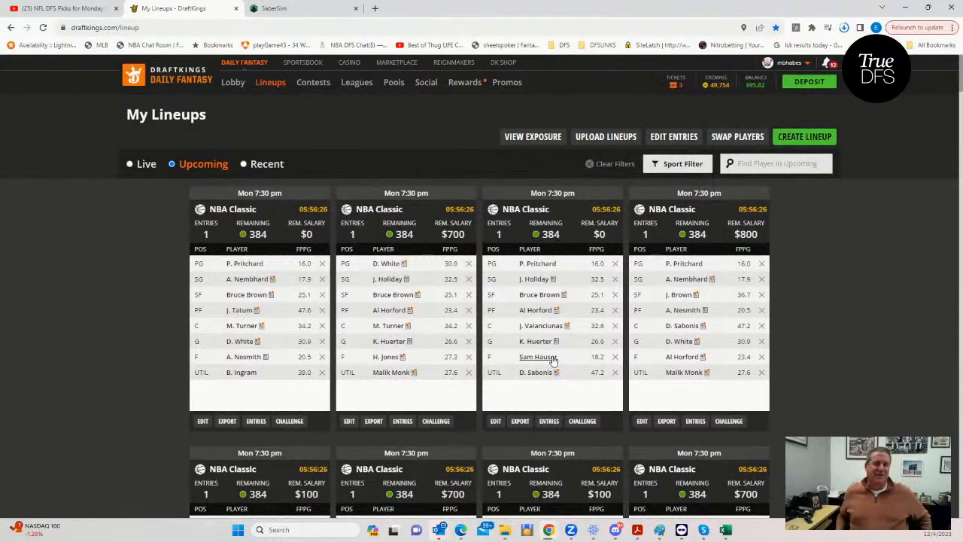
- Switch to SaberSim and open the 10:00 PM NOP vs SAC Showdown slate with its UTIL players displayed
{"action": "left_click", "coordinate": [302, 11]}
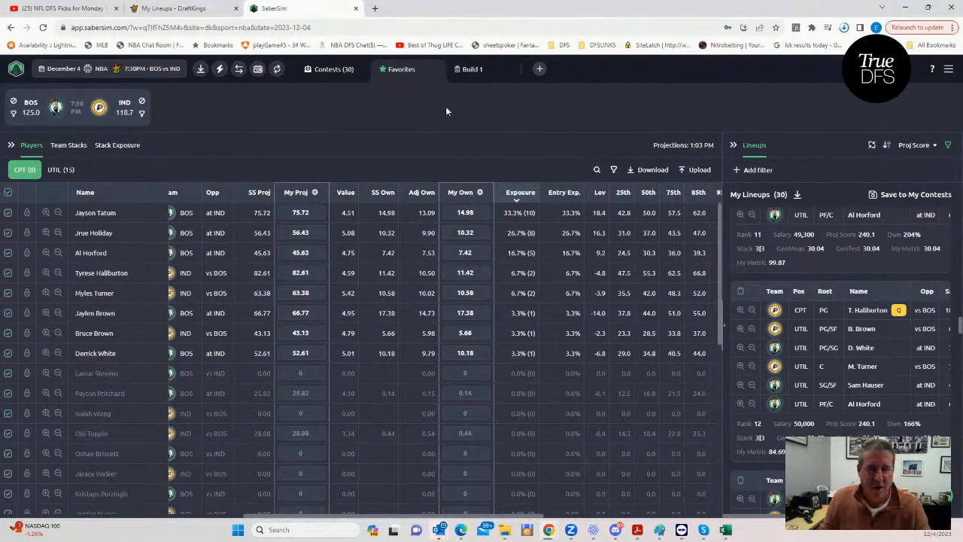
{"action": "left_click", "coordinate": [158, 69]}
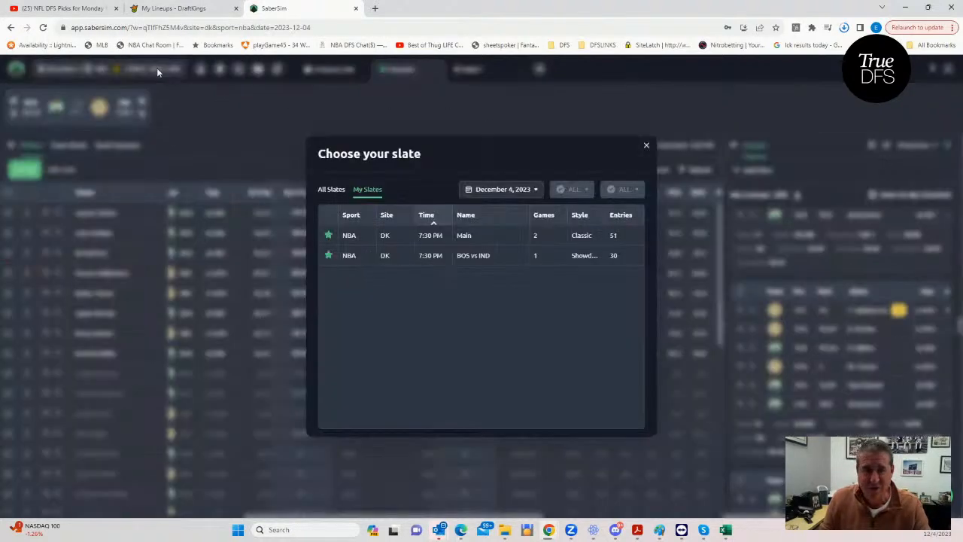
{"action": "left_click", "coordinate": [332, 188]}
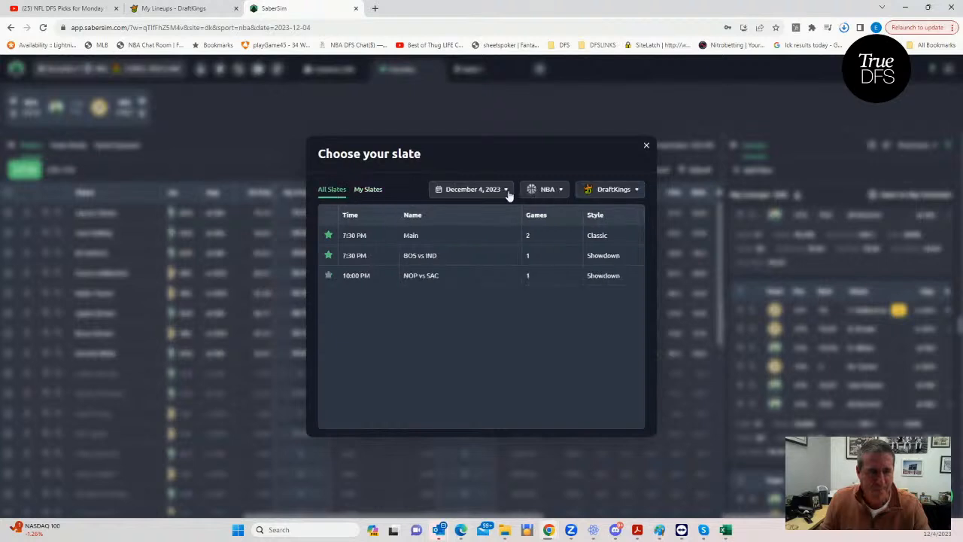
{"action": "left_click", "coordinate": [420, 275]}
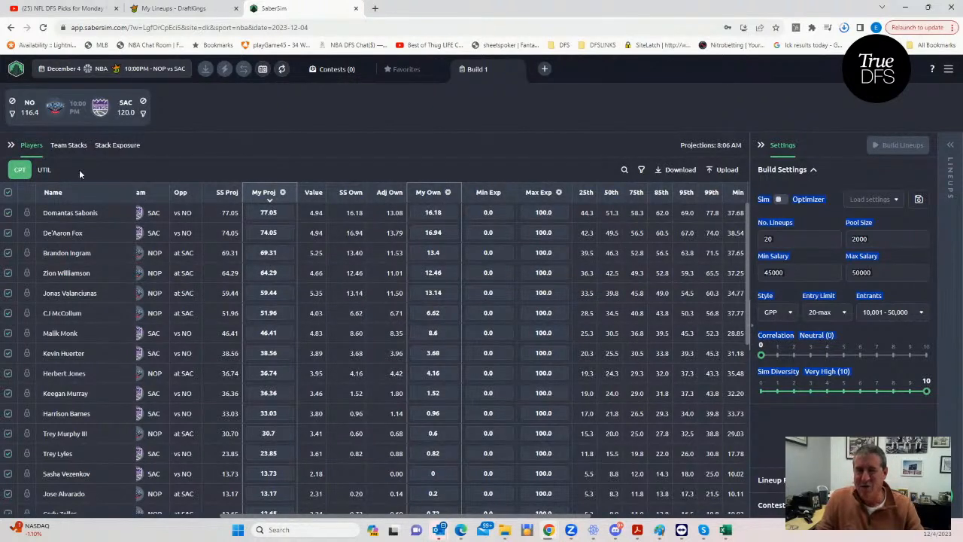
{"action": "left_click", "coordinate": [45, 170]}
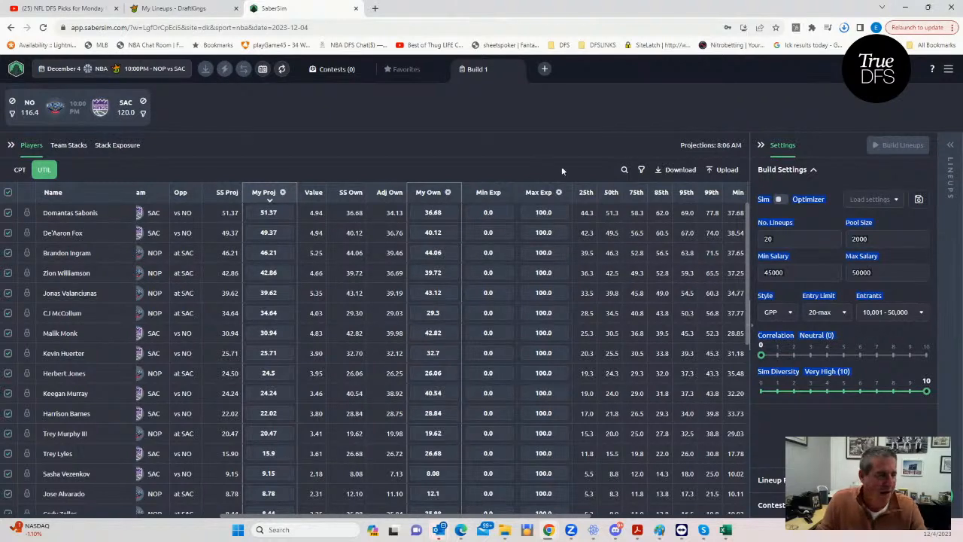
- Load the NBADK_Sim file from the KrugNBA folder as custom player data for the slate
{"action": "left_click", "coordinate": [720, 172]}
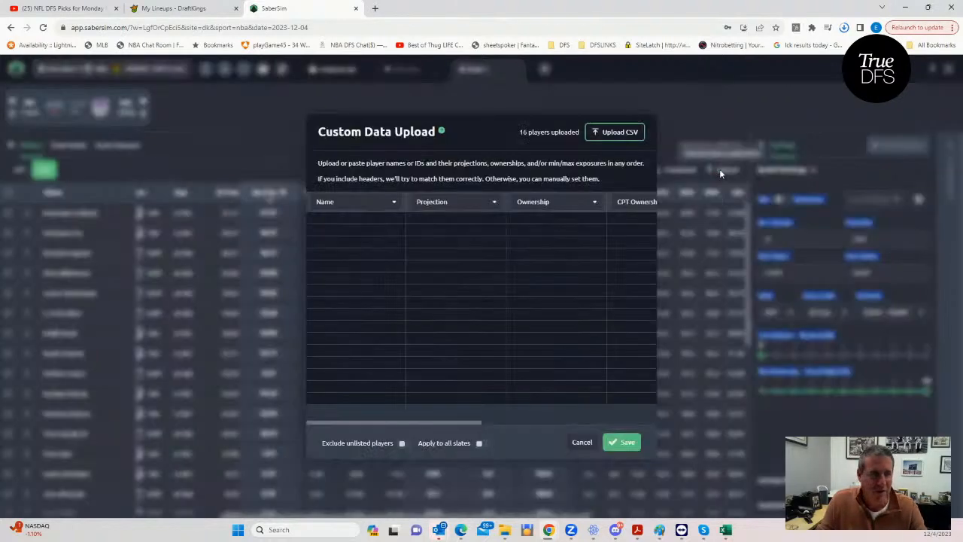
{"action": "left_click", "coordinate": [606, 133]}
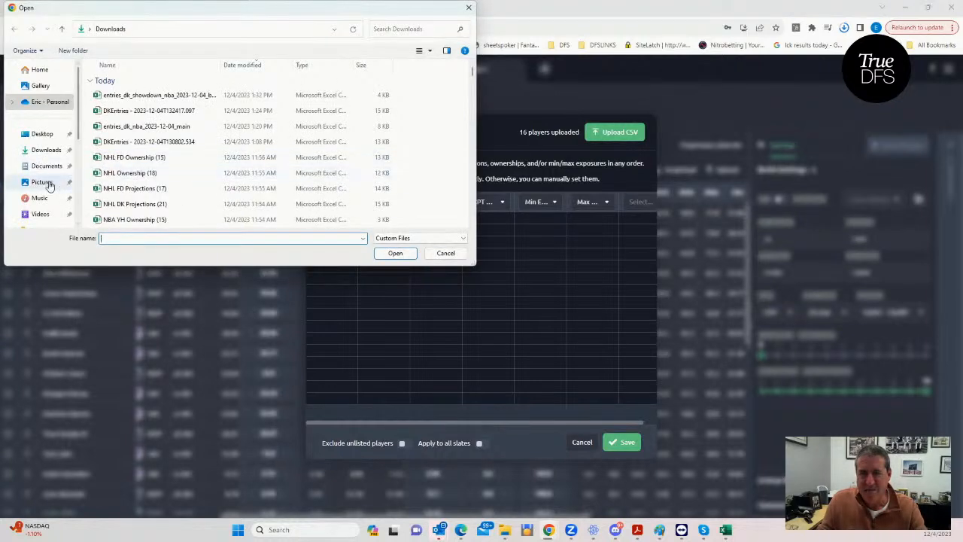
{"action": "scroll", "coordinate": [52, 181], "scroll_direction": "down", "scroll_amount": 3}
{"action": "left_click", "coordinate": [38, 98]}
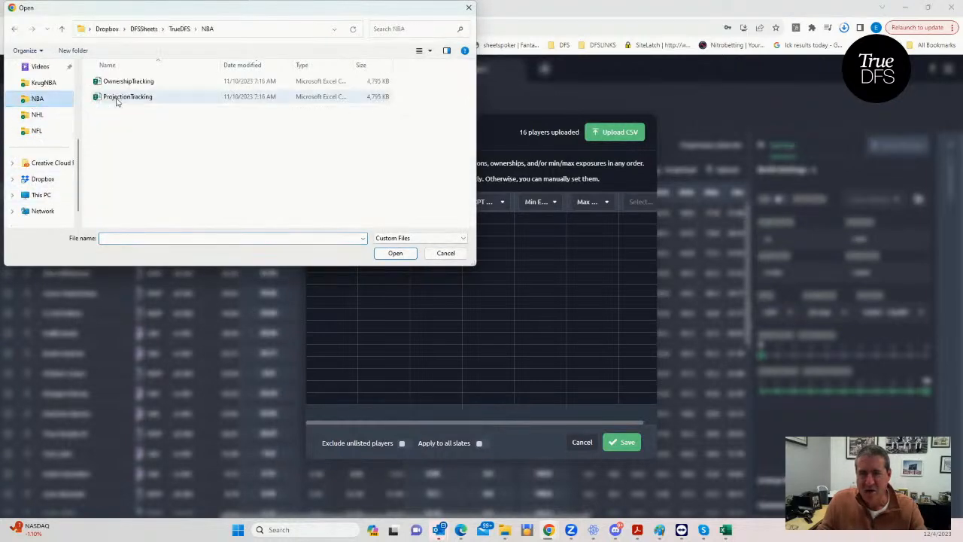
{"action": "left_click", "coordinate": [148, 30]}
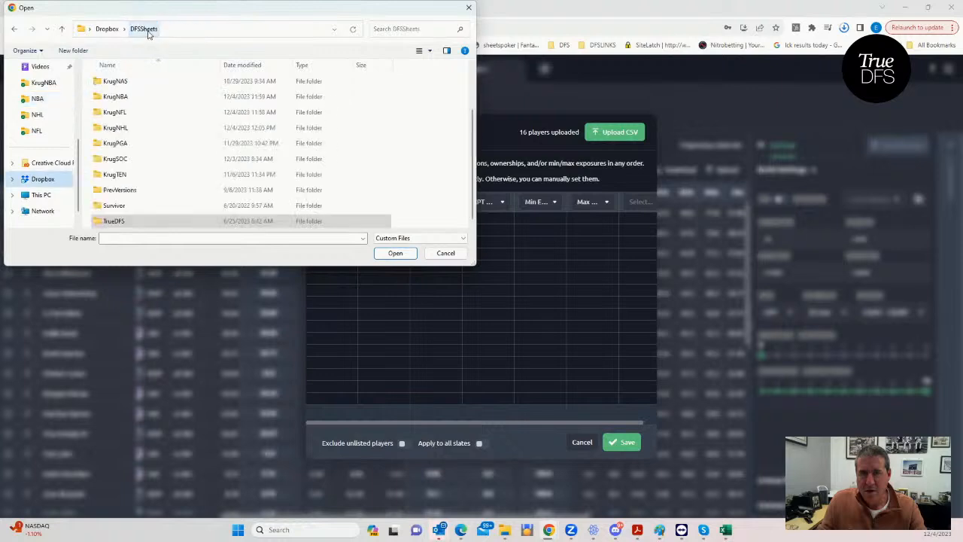
{"action": "left_click", "coordinate": [123, 97]}
{"action": "double_click", "coordinate": [122, 97]}
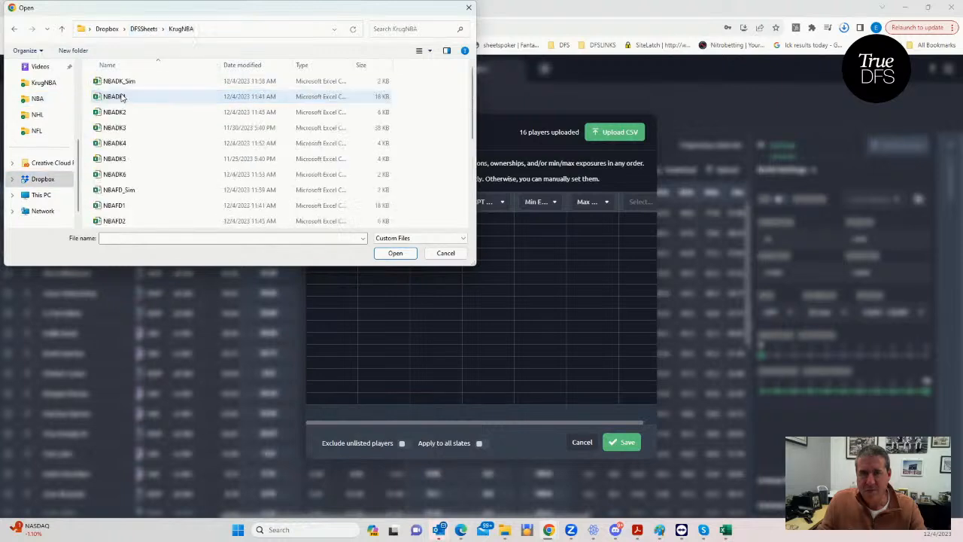
{"action": "left_click", "coordinate": [123, 82]}
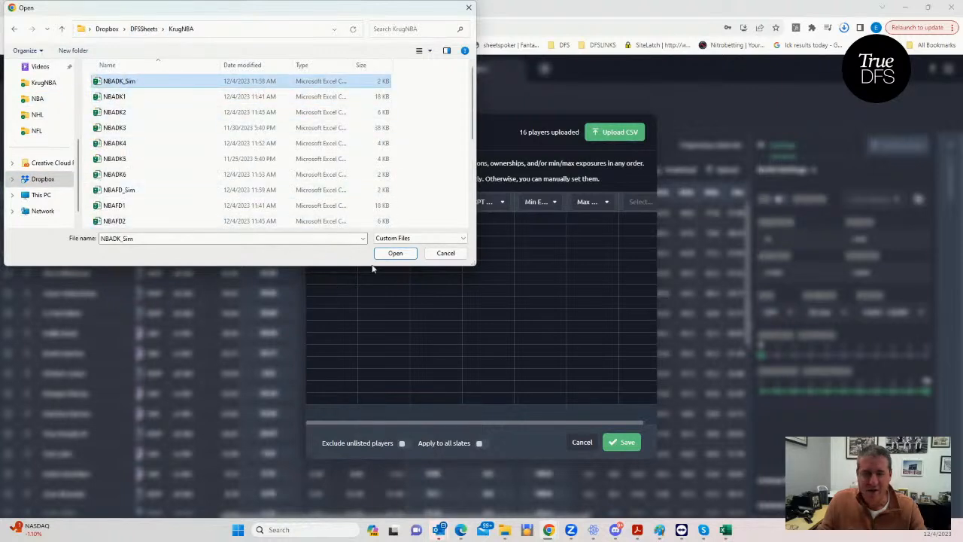
{"action": "left_click", "coordinate": [397, 254]}
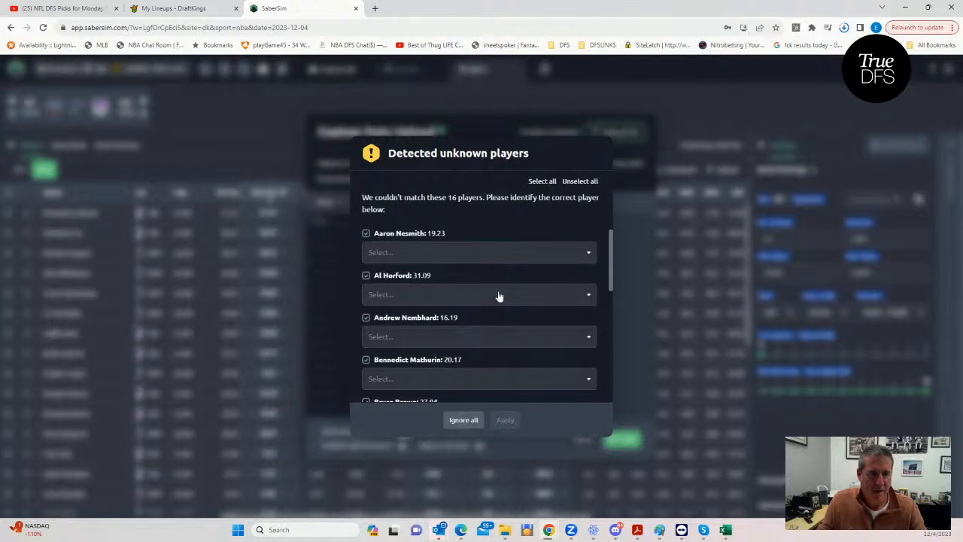
- Ignore all unmatched players and save the uploaded data without creating a new projections source
{"action": "left_click", "coordinate": [466, 418]}
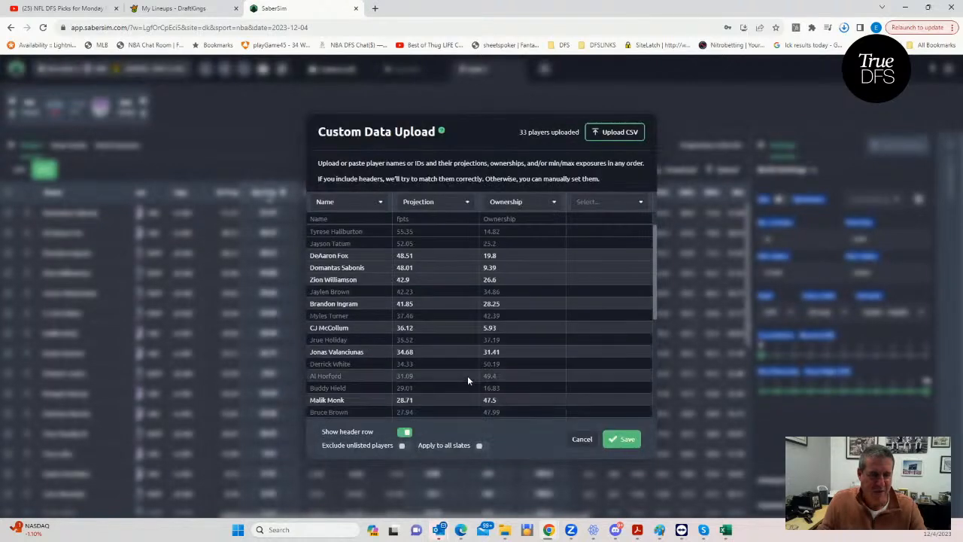
{"action": "left_click", "coordinate": [622, 441]}
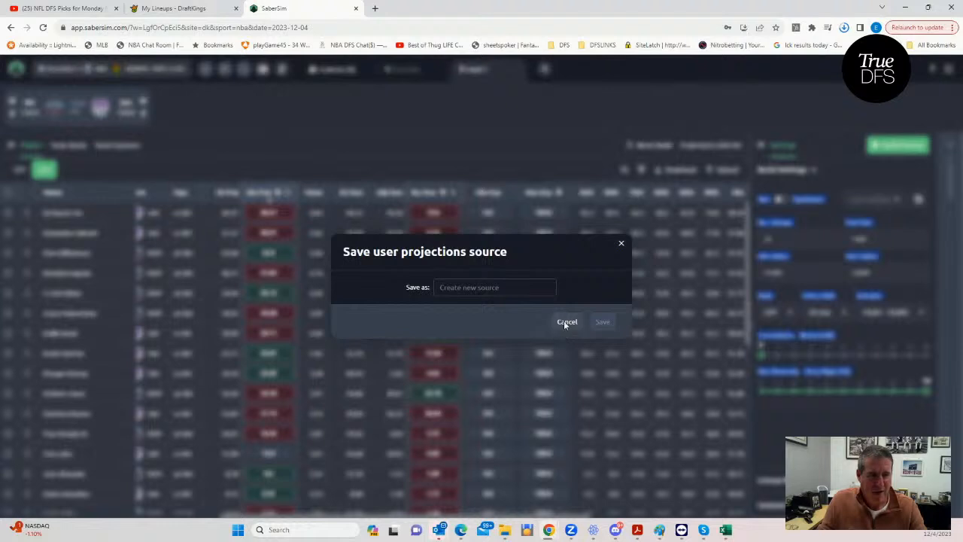
{"action": "left_click", "coordinate": [565, 322]}
- Reset all player ownerships for the slate and look over the restored My Own values
{"action": "left_click", "coordinate": [454, 194]}
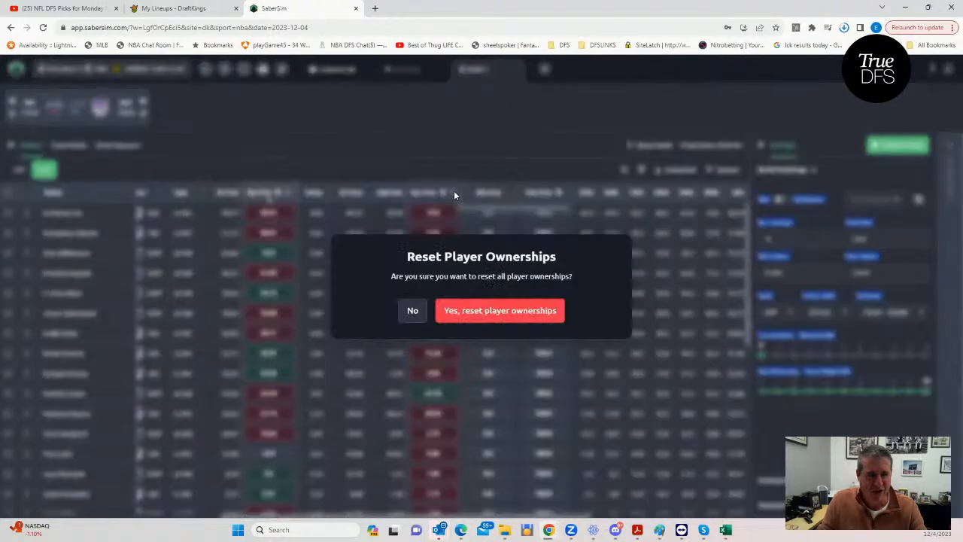
{"action": "left_click", "coordinate": [465, 312]}
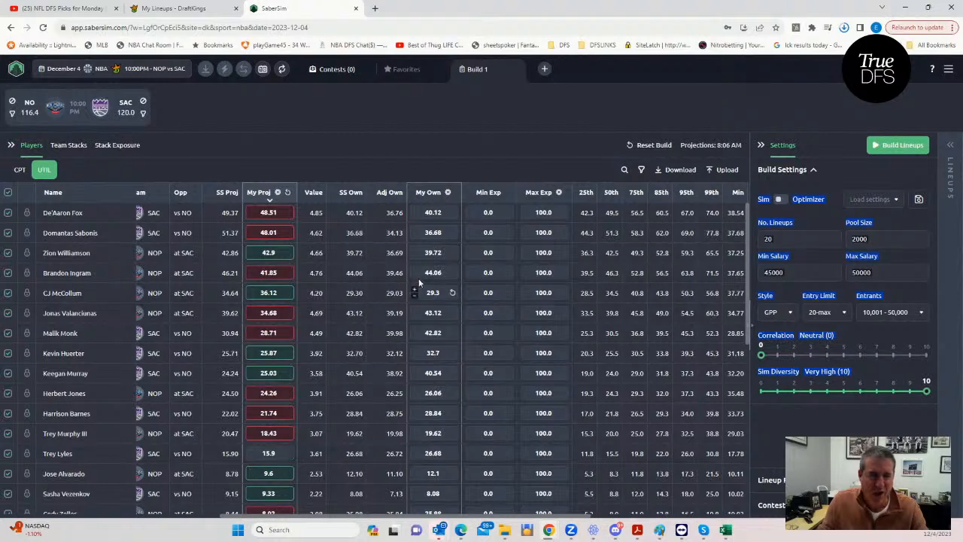
{"action": "scroll", "coordinate": [426, 290], "scroll_direction": "down", "scroll_amount": 2}
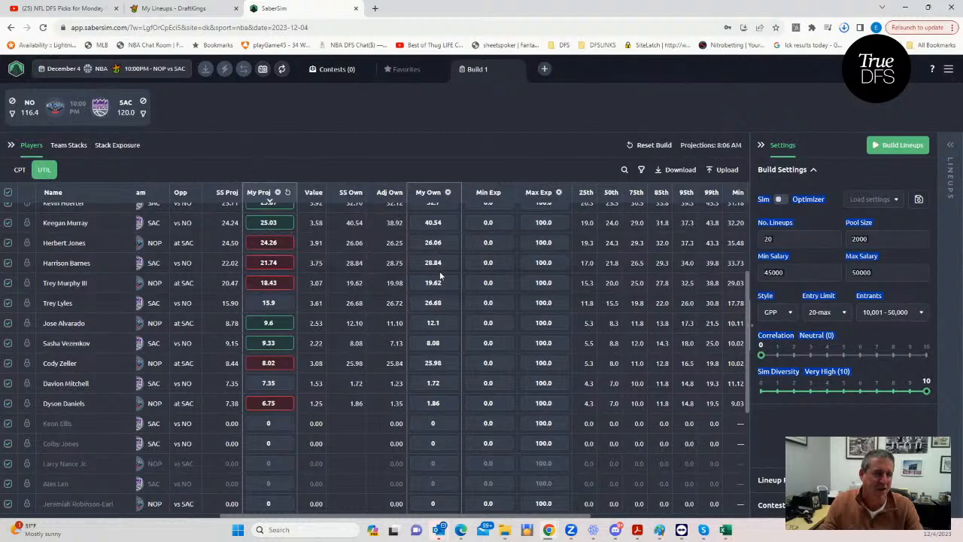
{"action": "scroll", "coordinate": [429, 214], "scroll_direction": "up", "scroll_amount": 2}
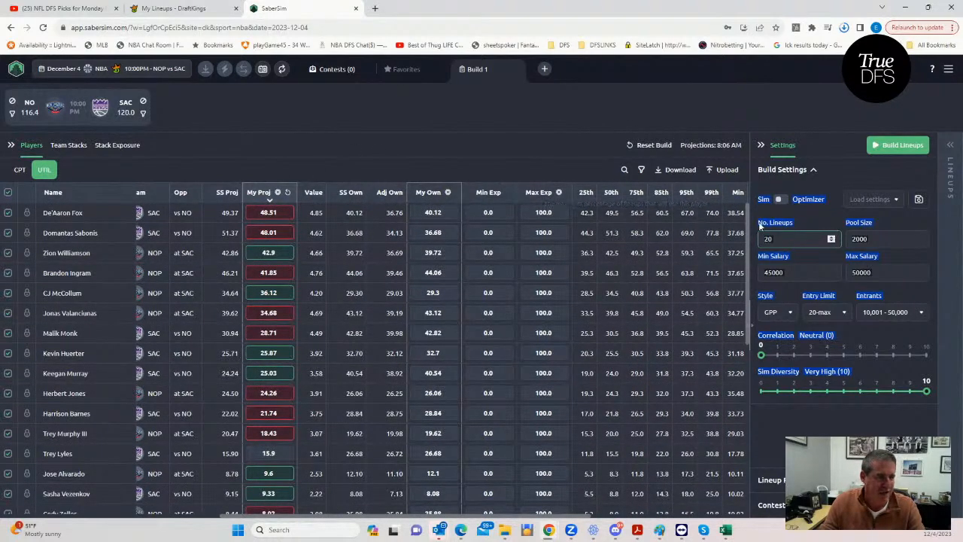
- Set the number of lineups to 30 and build the NOP vs SAC lineups
{"action": "left_click", "coordinate": [775, 237]}
{"action": "key", "text": "BackSpace"}
{"action": "key", "text": "BackSpace"}
{"action": "type", "text": "30"}
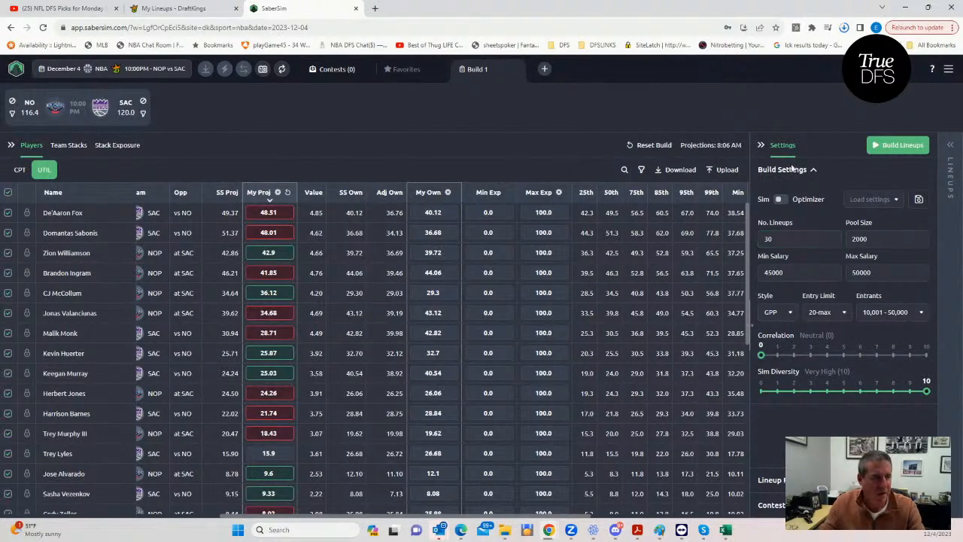
{"action": "left_click", "coordinate": [902, 146]}
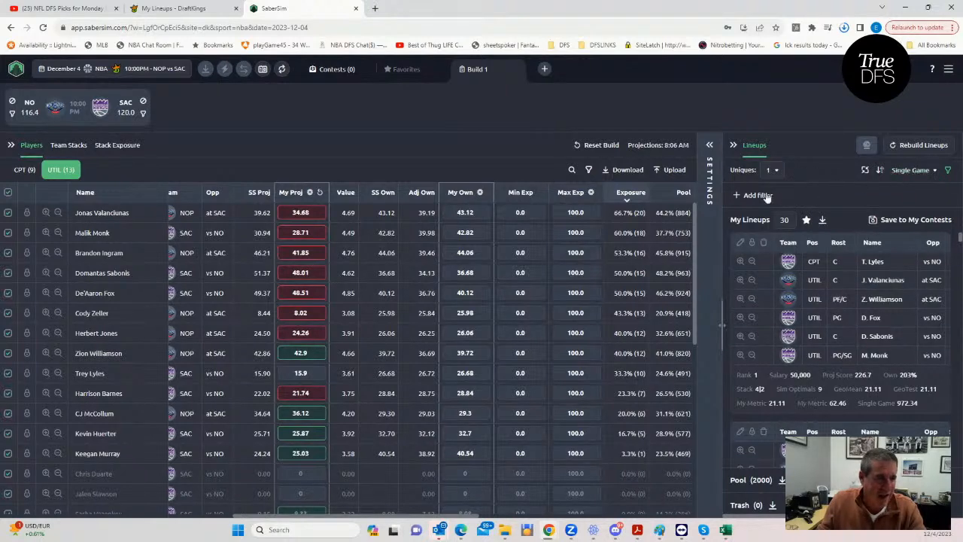
- Get the DraftKings entries template for saving lineups and upload "DKEntries - 2023-12-04T133727.535" from the Downloads folder as the entries file
{"action": "left_click", "coordinate": [873, 220]}
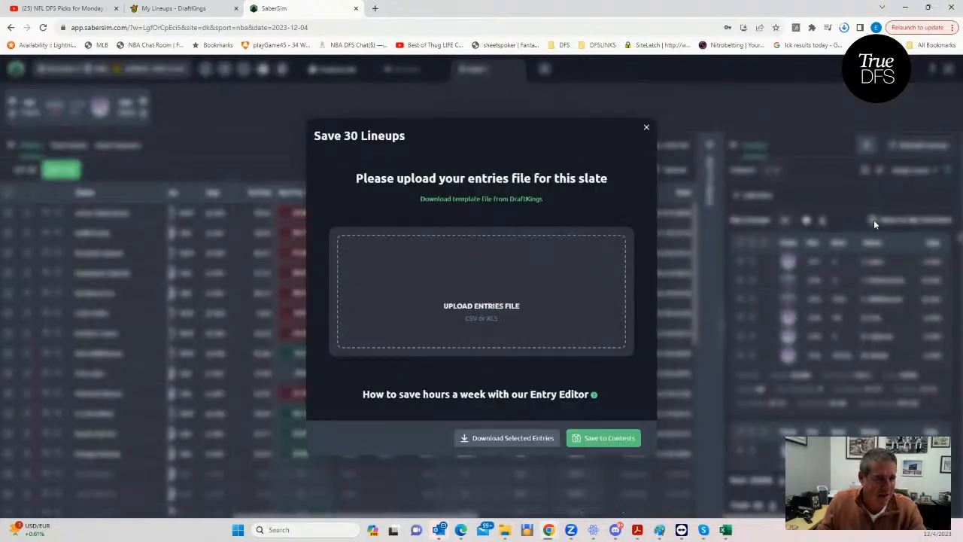
{"action": "left_click", "coordinate": [480, 202]}
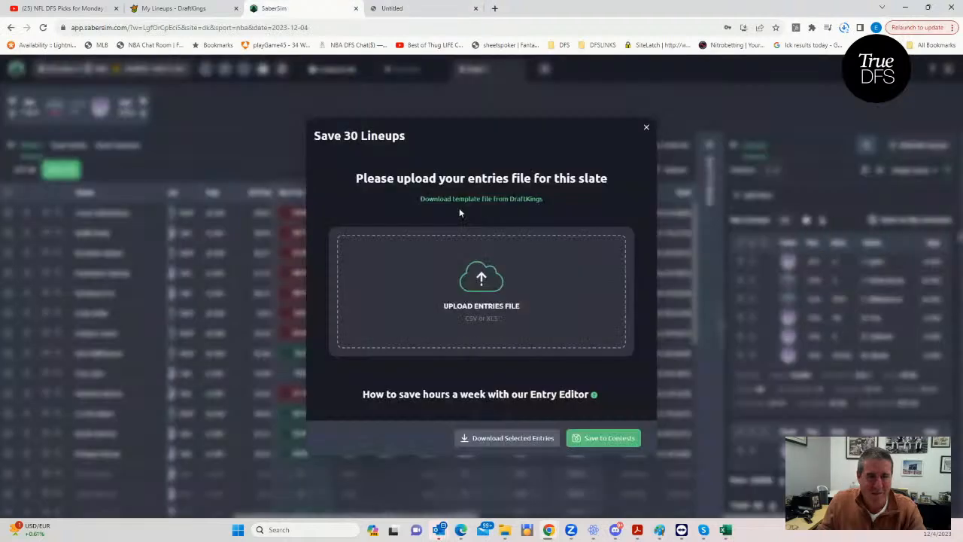
{"action": "left_click", "coordinate": [437, 277]}
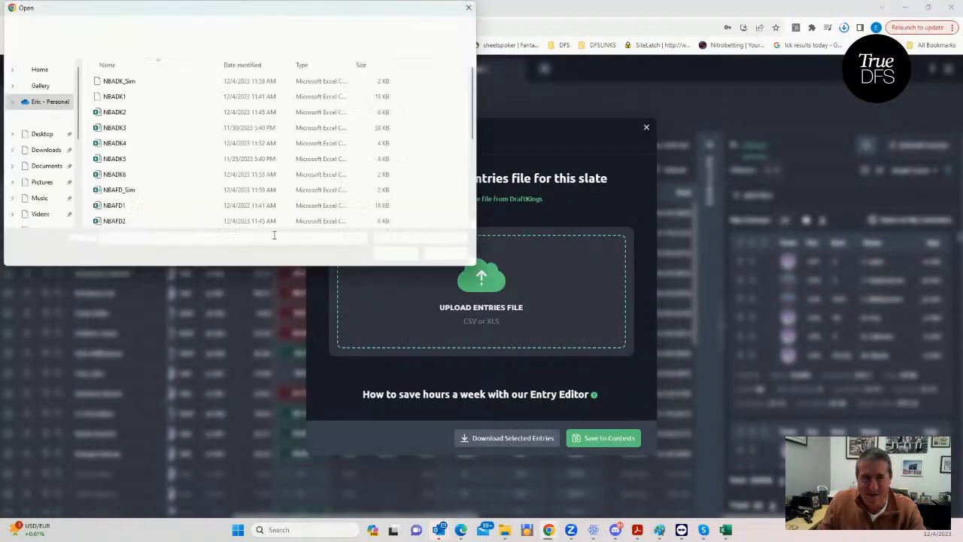
{"action": "left_click", "coordinate": [48, 149]}
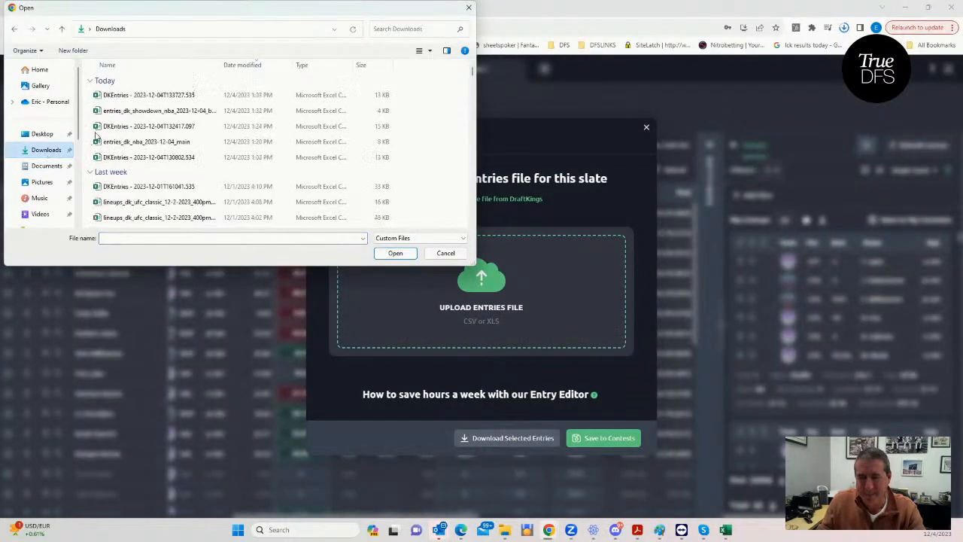
{"action": "left_click", "coordinate": [162, 98]}
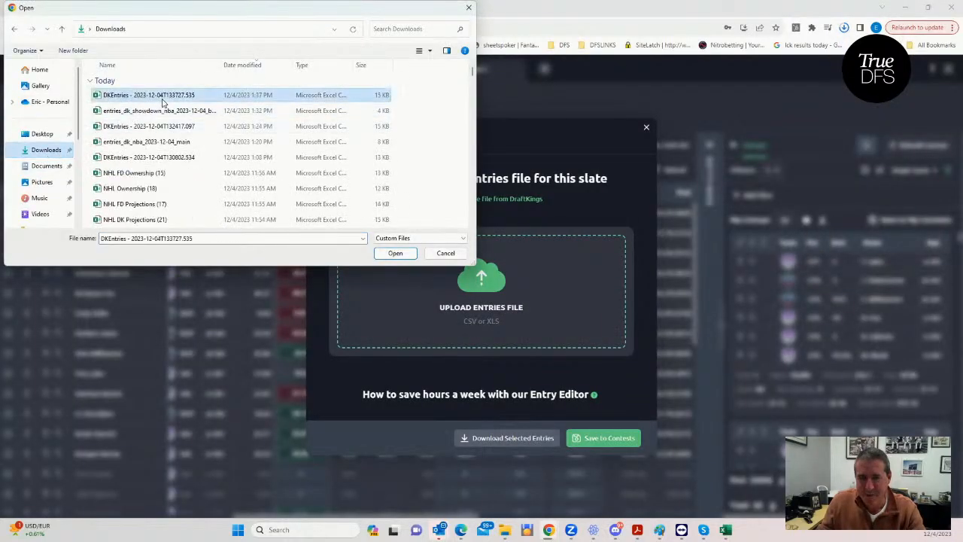
{"action": "left_click", "coordinate": [395, 253]}
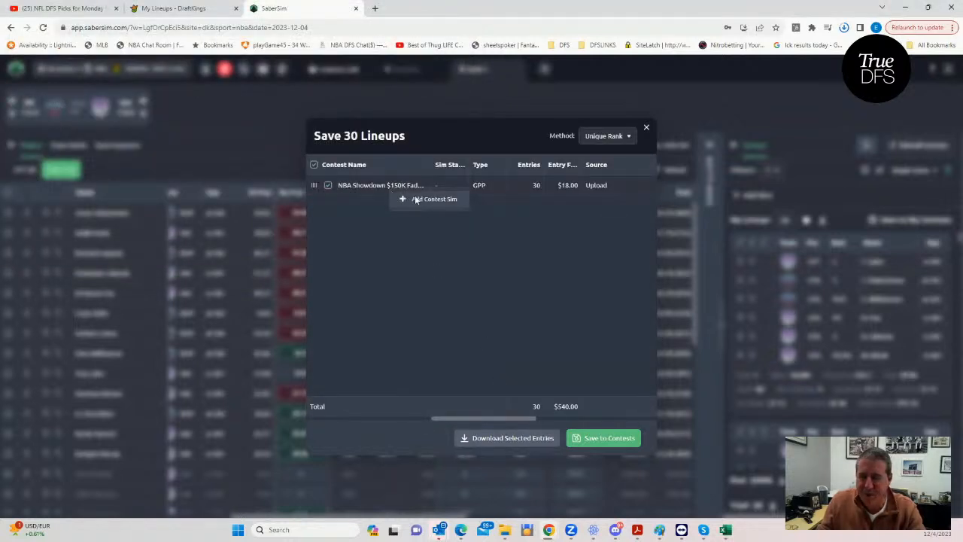
- Add a contest sim for the NBA Showdown $150K Fadeaway contest with its preset settings and run it
{"action": "left_click", "coordinate": [415, 200]}
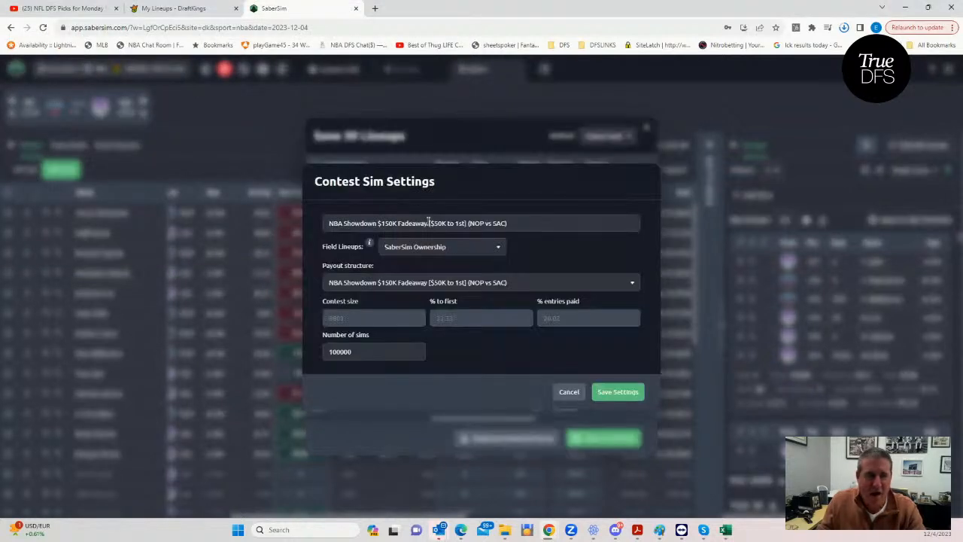
{"action": "left_click", "coordinate": [617, 392]}
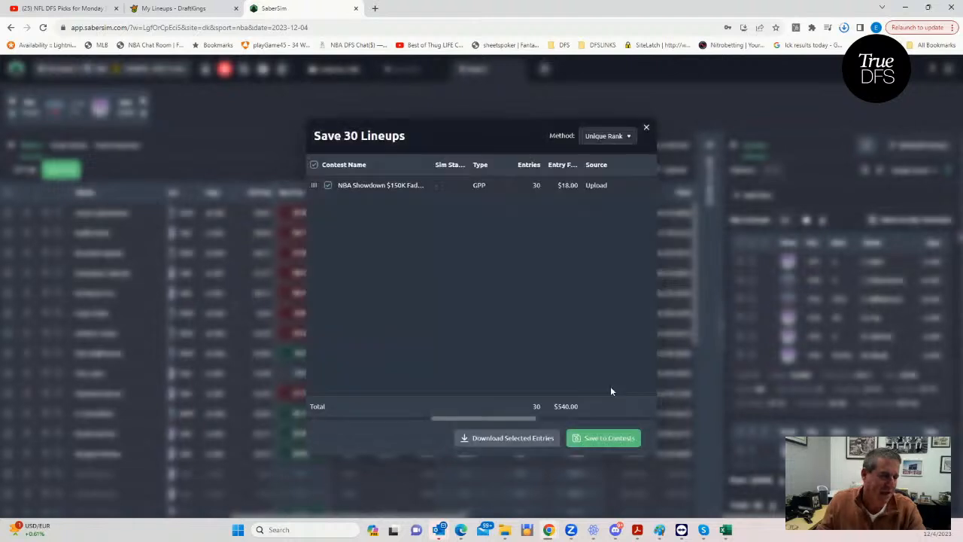
{"action": "left_click", "coordinate": [647, 128]}
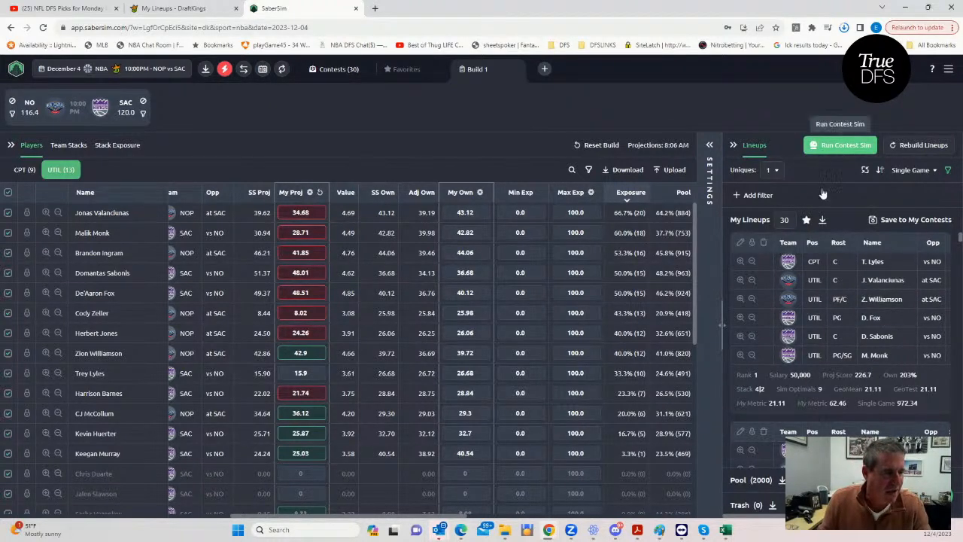
{"action": "left_click", "coordinate": [823, 153]}
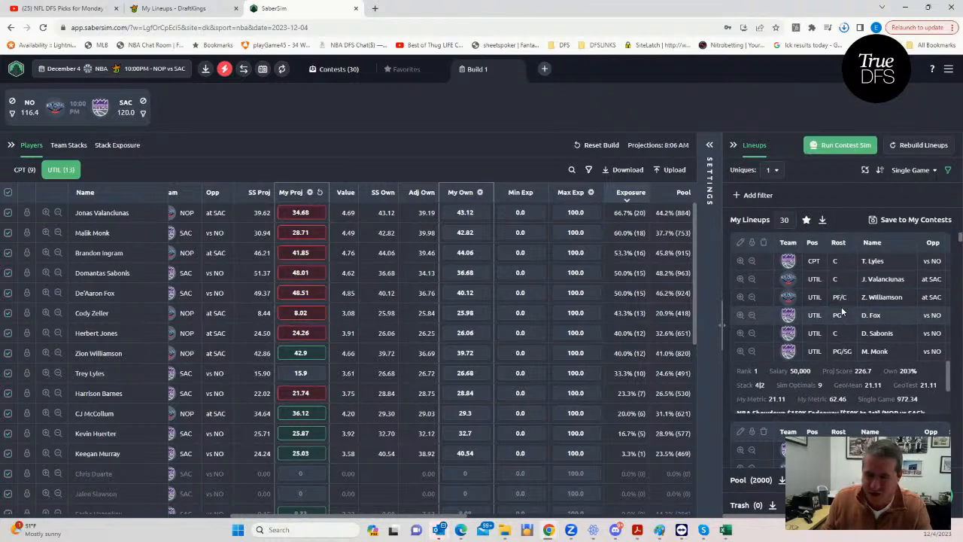
- Sort the lineups by RAROI from the NBA Showdown $150K Fadeaway contest sim
{"action": "left_click", "coordinate": [914, 173]}
{"action": "left_click", "coordinate": [854, 230]}
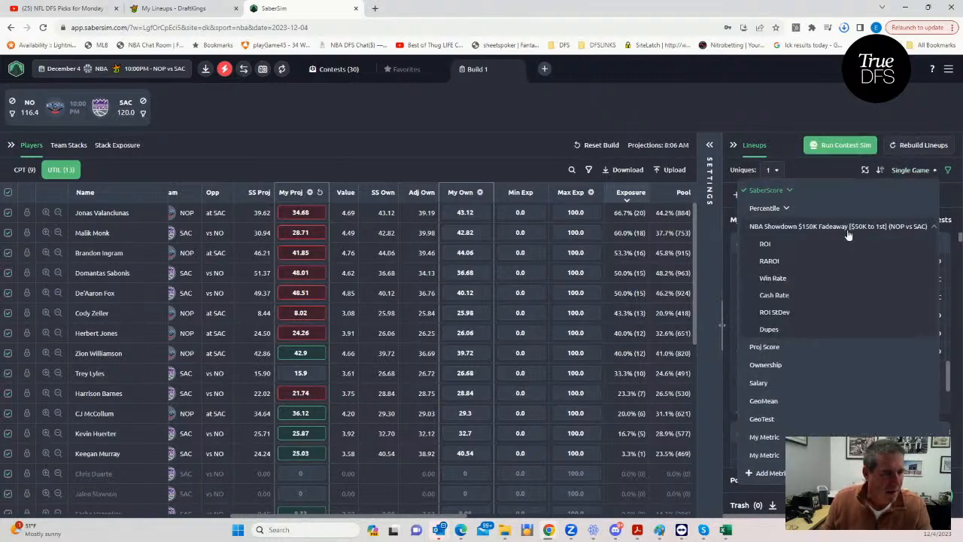
{"action": "left_click", "coordinate": [769, 261]}
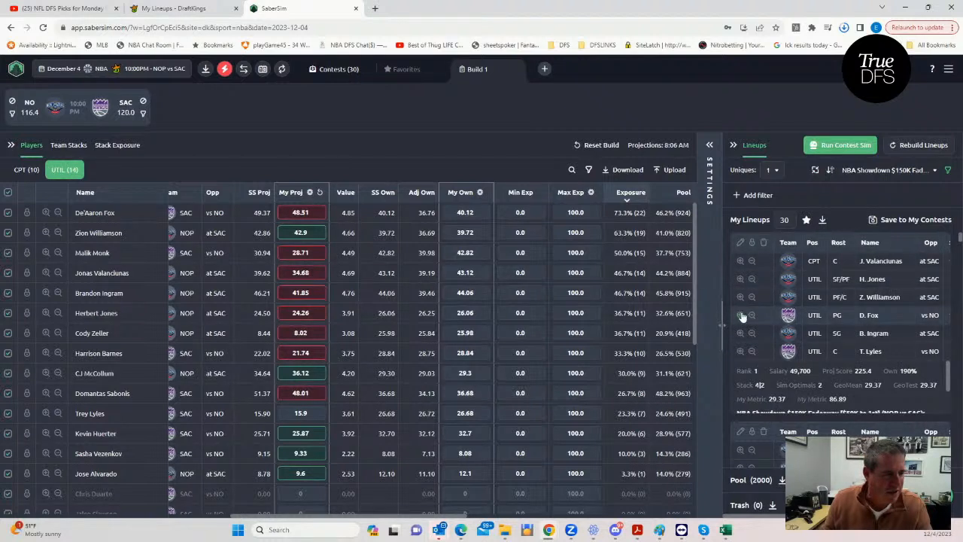
- Open the $150K Fadeaway contest sim's settings, with the settings area widened, to check the contest size
{"action": "left_click", "coordinate": [710, 146]}
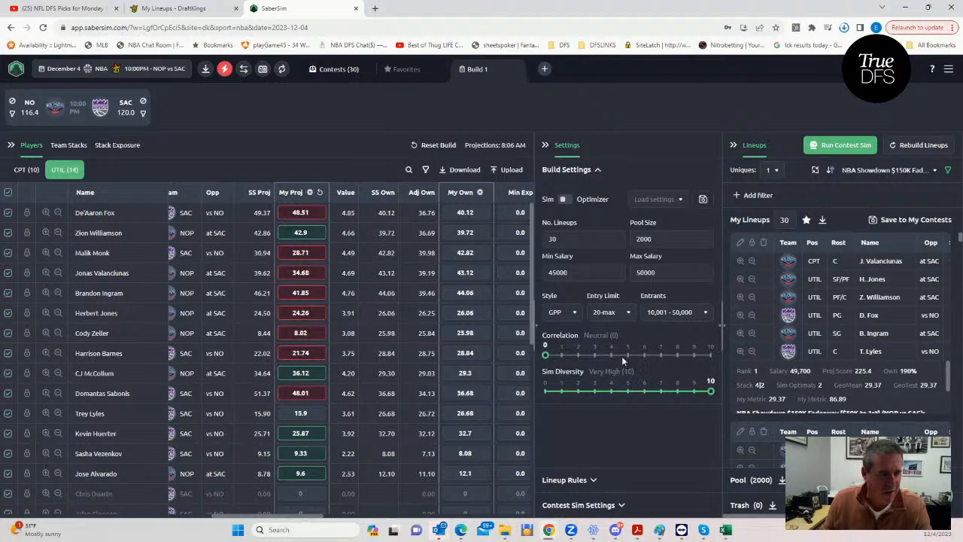
{"action": "left_click", "coordinate": [622, 505]}
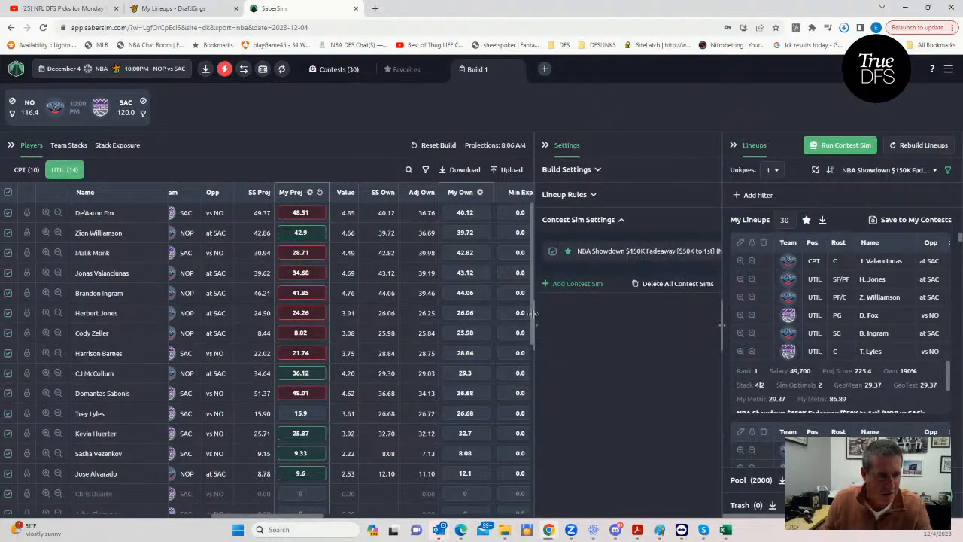
{"action": "left_click_drag", "start_coordinate": [535, 325], "coordinate": [459, 326]}
{"action": "left_click", "coordinate": [690, 251]}
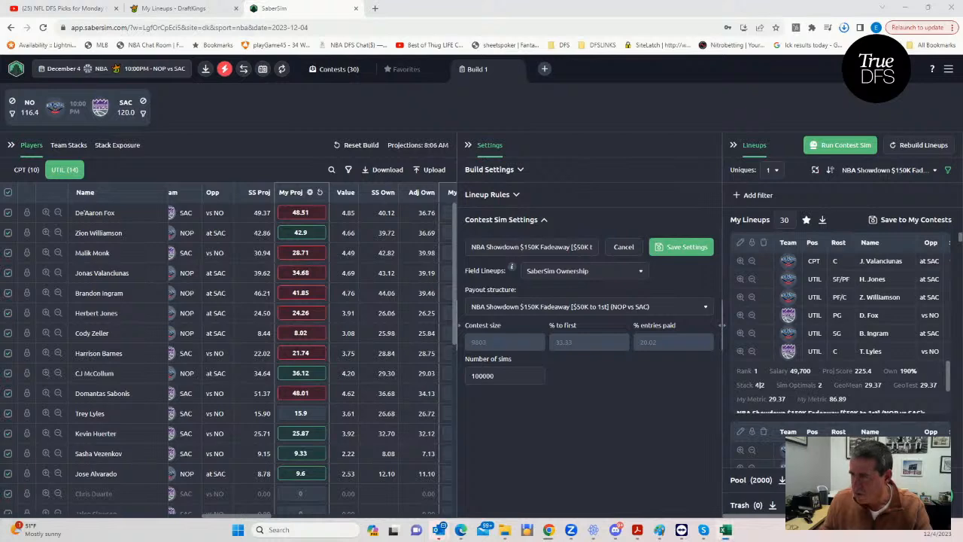
- Switch to the GeoMean workbook in Excel, set the Number of Entries to 9803, and check the recalculated GeoMean cell
{"action": "left_click_drag", "start_coordinate": [0, 92], "coordinate": [585, 99]}
{"action": "left_click", "coordinate": [268, 279]}
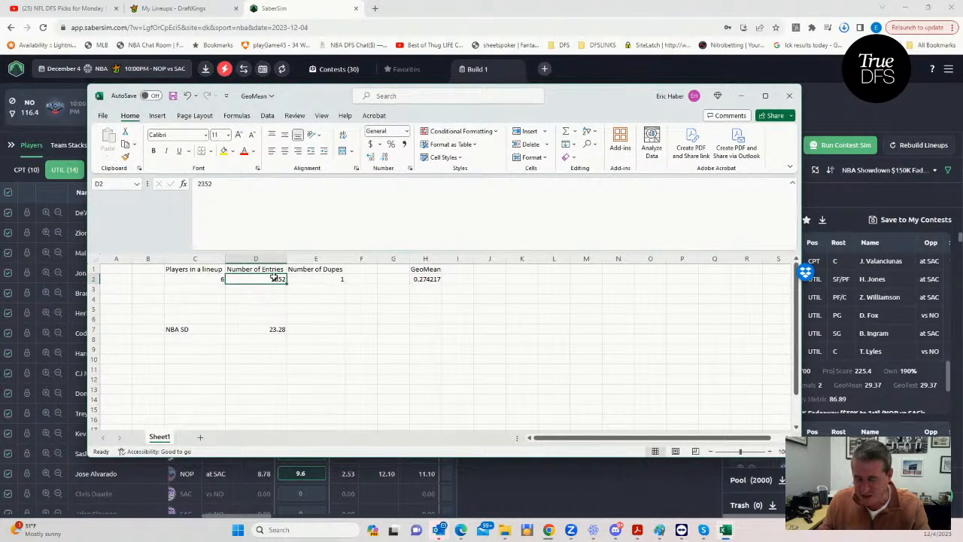
{"action": "type", "text": "9803"}
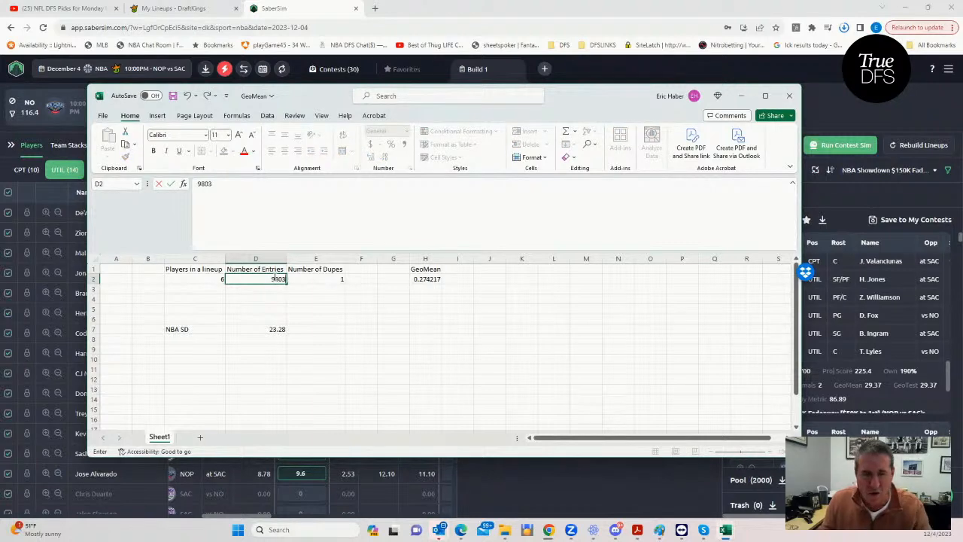
{"action": "left_click", "coordinate": [337, 330]}
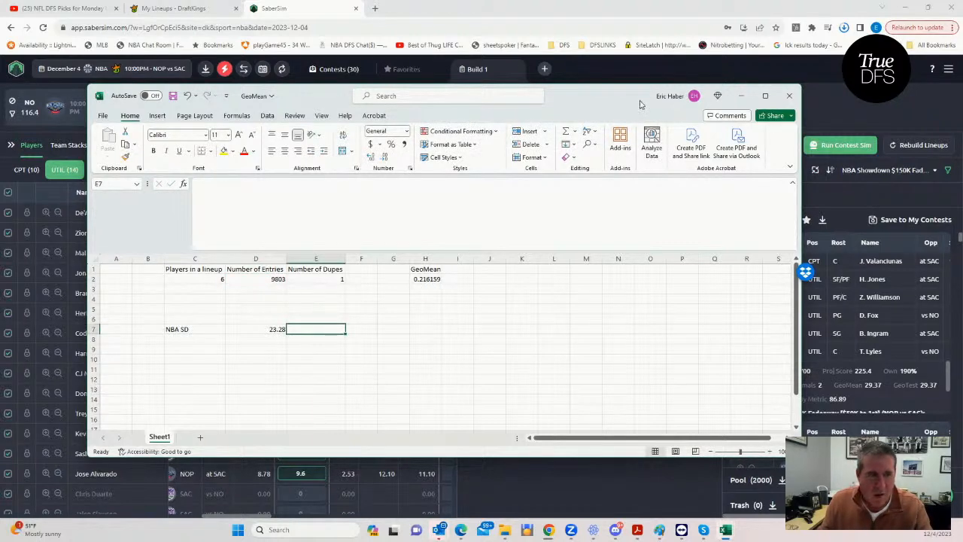
{"action": "mouse_move", "coordinate": [602, 94]}
{"action": "left_mouse_down"}
{"action": "mouse_move", "coordinate": [44, 119]}
{"action": "mouse_move", "coordinate": [611, 100]}
{"action": "left_mouse_up"}
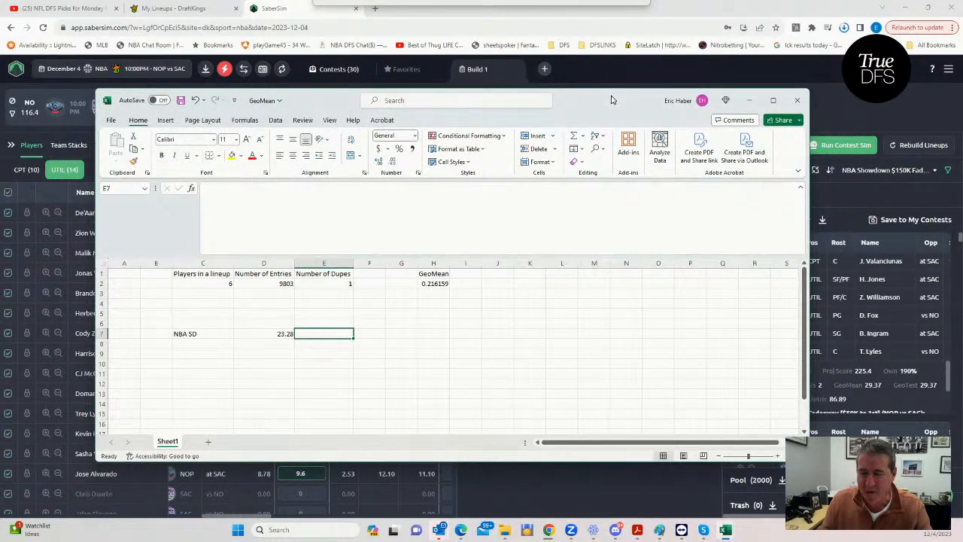
{"action": "left_click", "coordinate": [434, 283]}
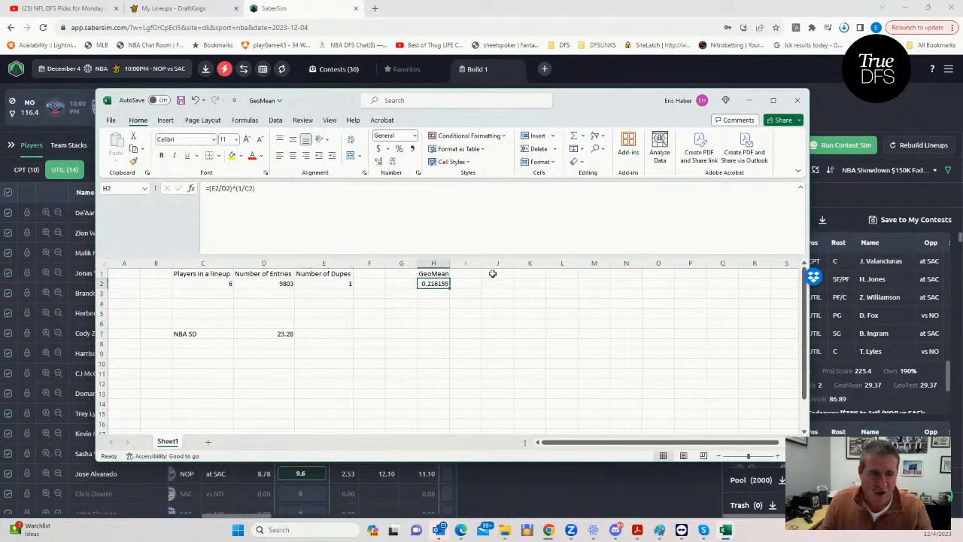
{"action": "left_click", "coordinate": [750, 100]}
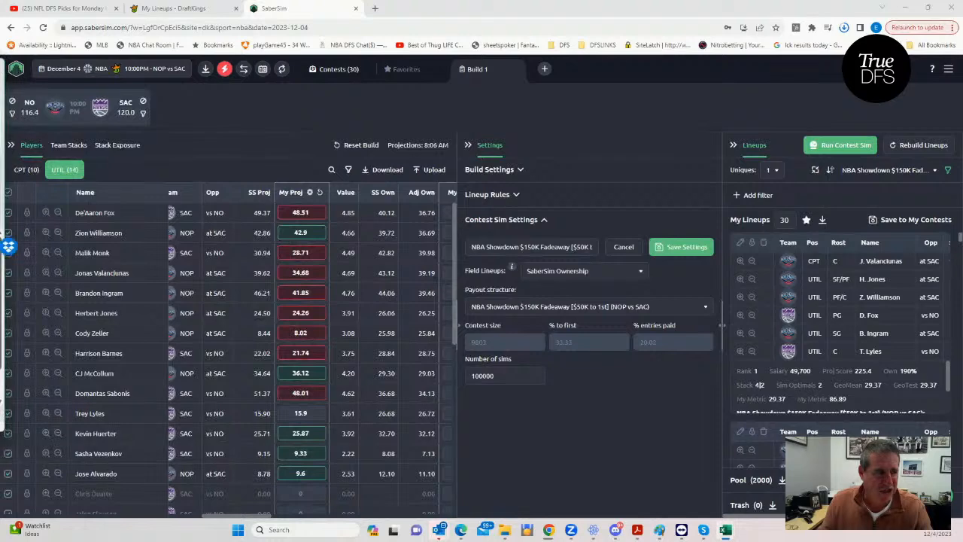
- Add a lineup pool filter in SaberSim that shows only lineups with GeoMean less than 21.6
{"action": "left_click", "coordinate": [737, 196]}
{"action": "left_click", "coordinate": [391, 273]}
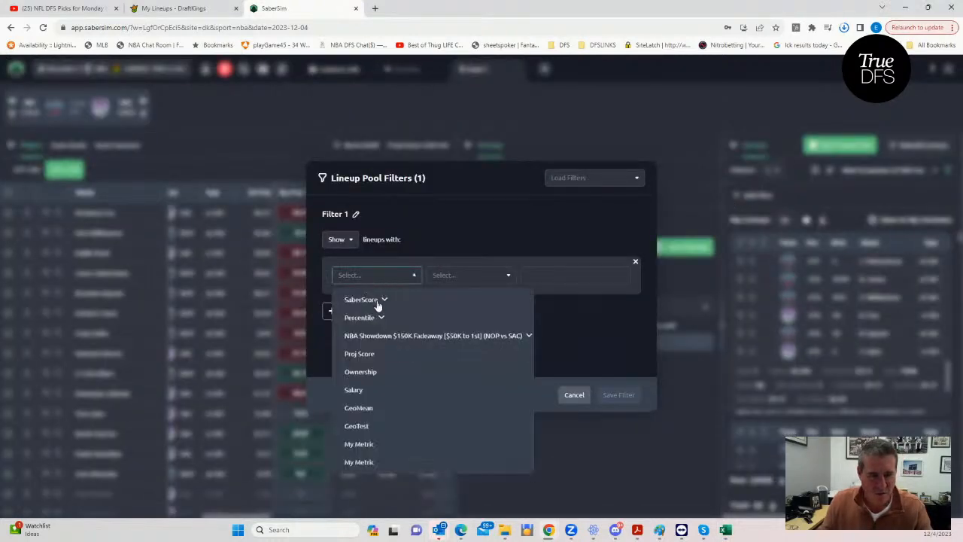
{"action": "left_click", "coordinate": [364, 408]}
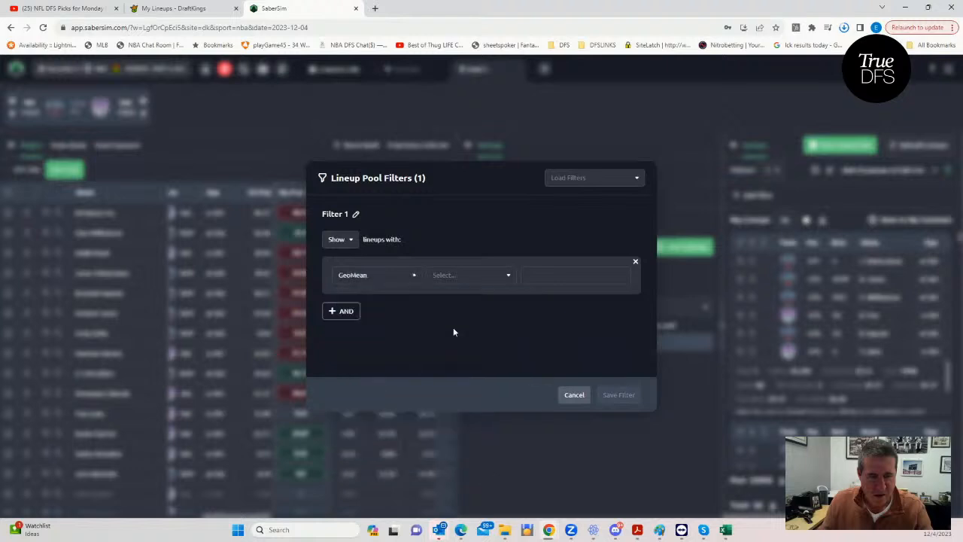
{"action": "left_click", "coordinate": [489, 276]}
{"action": "left_click", "coordinate": [456, 317]}
{"action": "left_click", "coordinate": [545, 276]}
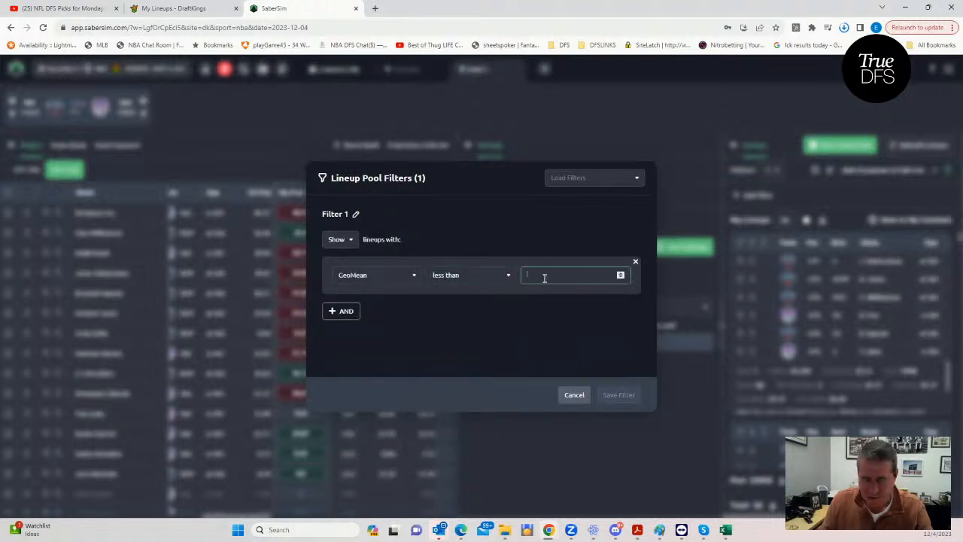
{"action": "type", "text": "21.6"}
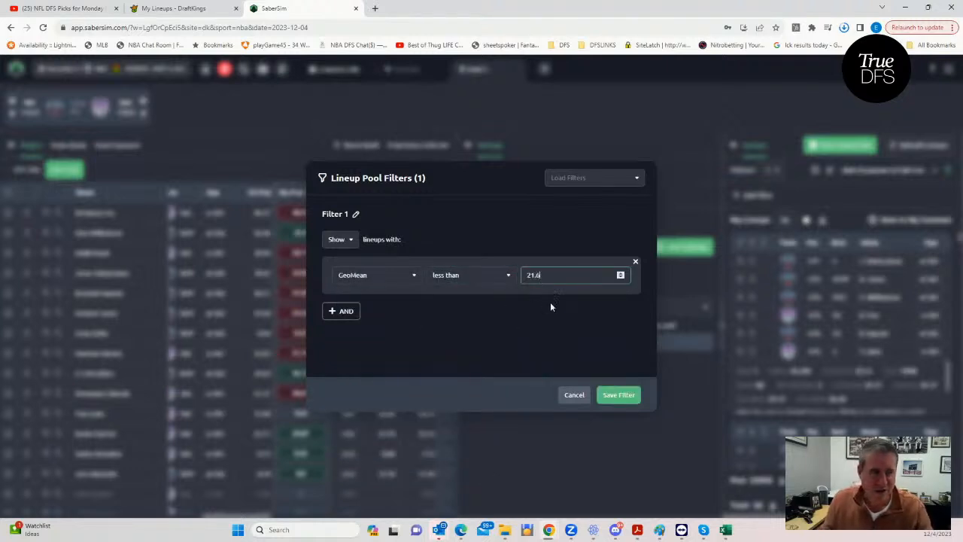
{"action": "left_click", "coordinate": [616, 397]}
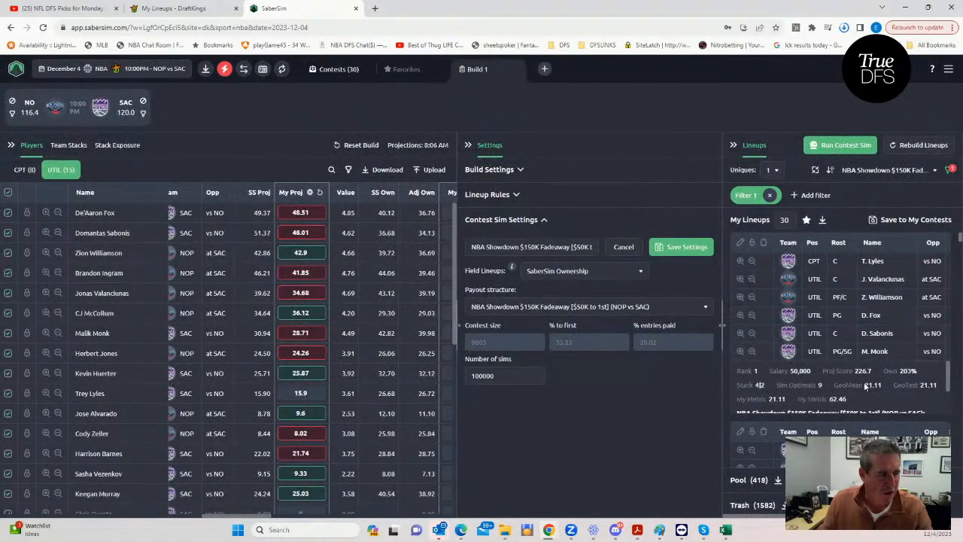
- Display the captain players, reduce My Lineups to 15, and add those filtered lineups to the favorites
{"action": "left_click", "coordinate": [21, 171]}
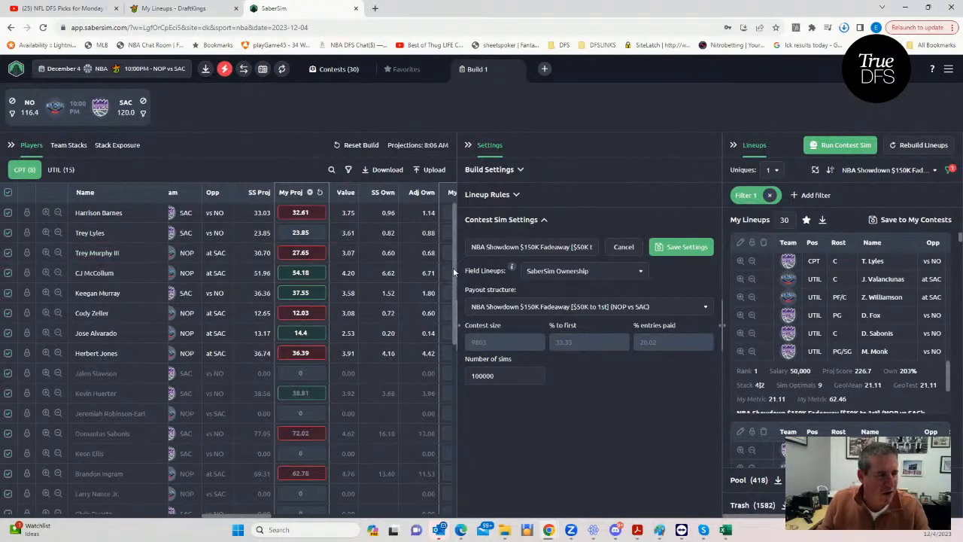
{"action": "double_click", "coordinate": [784, 220]}
{"action": "type", "text": "15"}
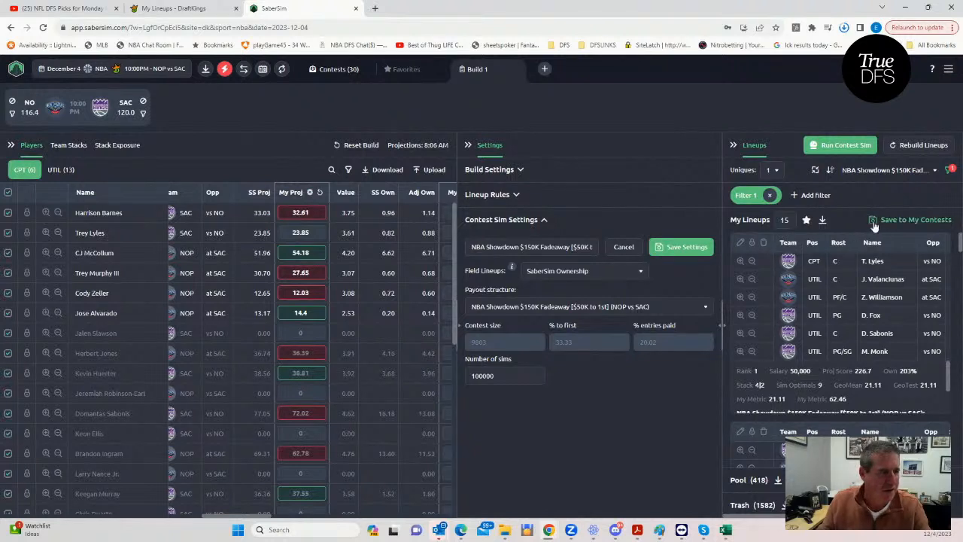
{"action": "left_click", "coordinate": [805, 220]}
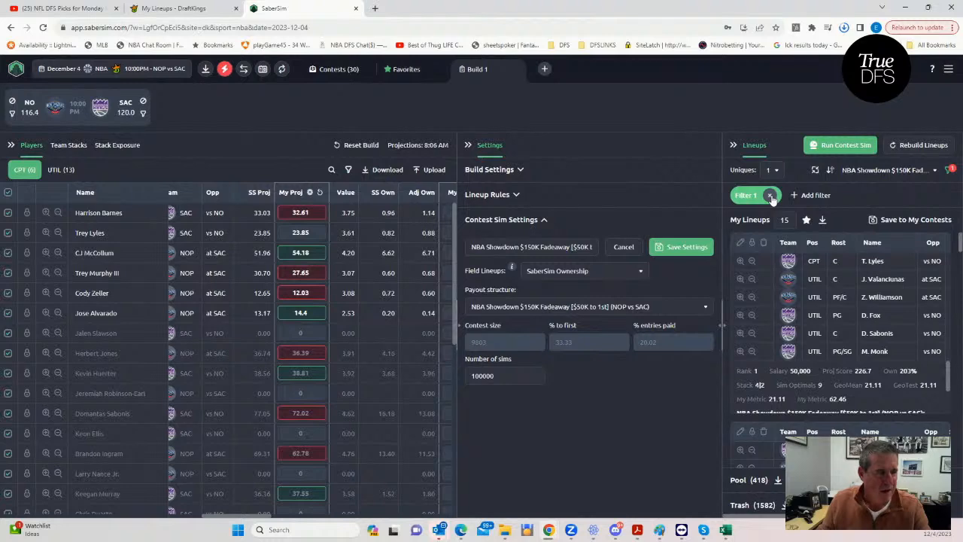
- Replace the GeoMean filter with a lineup pool filter that shows only lineups with Salary less than 49500
{"action": "left_click", "coordinate": [770, 196]}
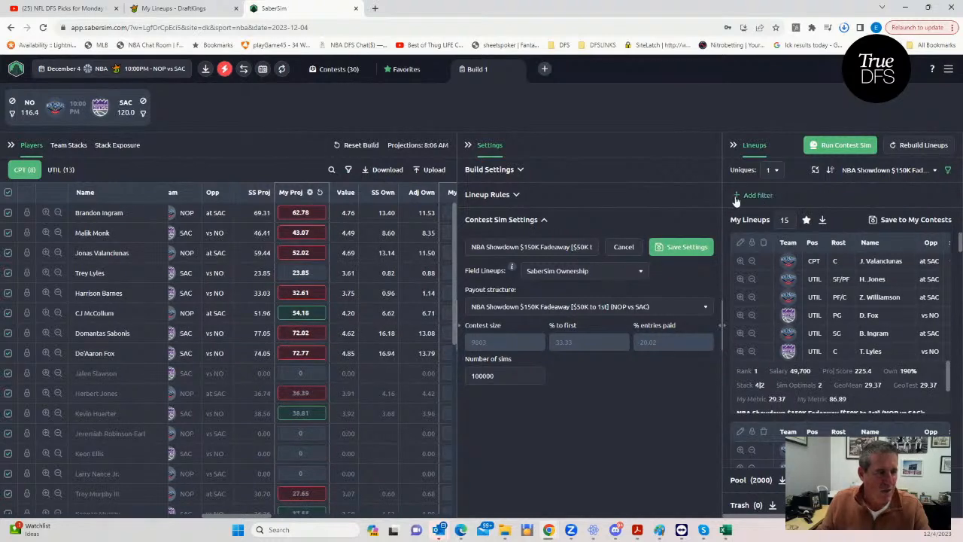
{"action": "left_click", "coordinate": [744, 196]}
{"action": "left_click", "coordinate": [413, 276]}
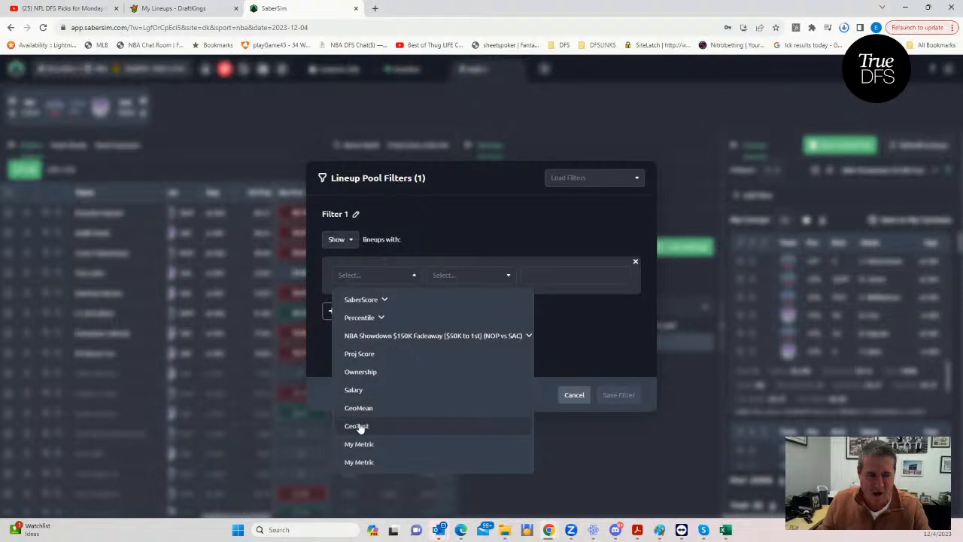
{"action": "left_click", "coordinate": [360, 391]}
{"action": "left_click", "coordinate": [451, 280]}
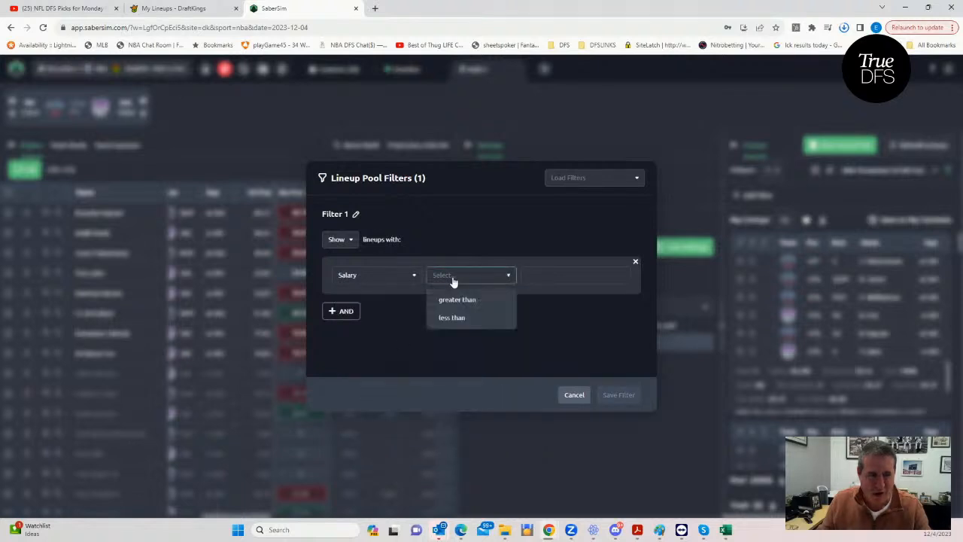
{"action": "left_click", "coordinate": [459, 320]}
{"action": "left_click", "coordinate": [547, 276]}
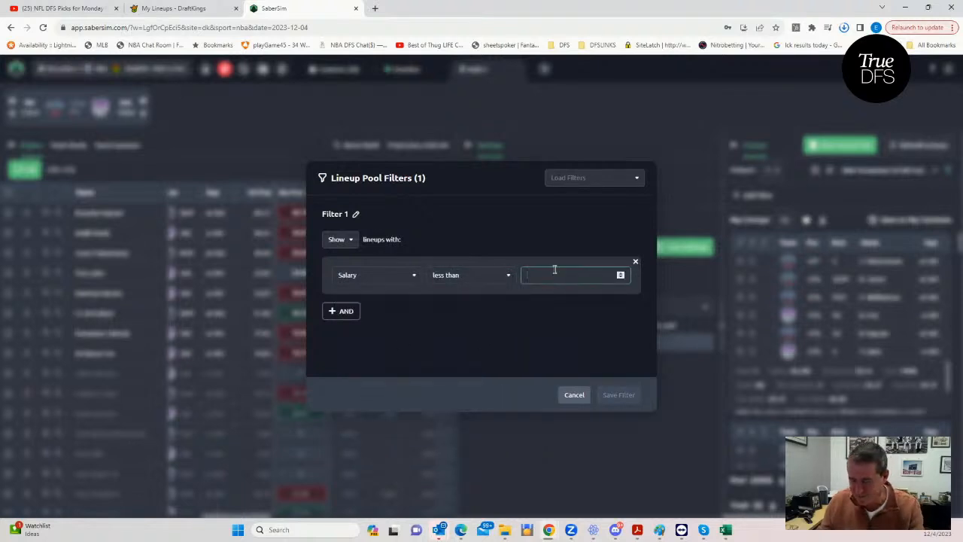
{"action": "type", "text": "49500"}
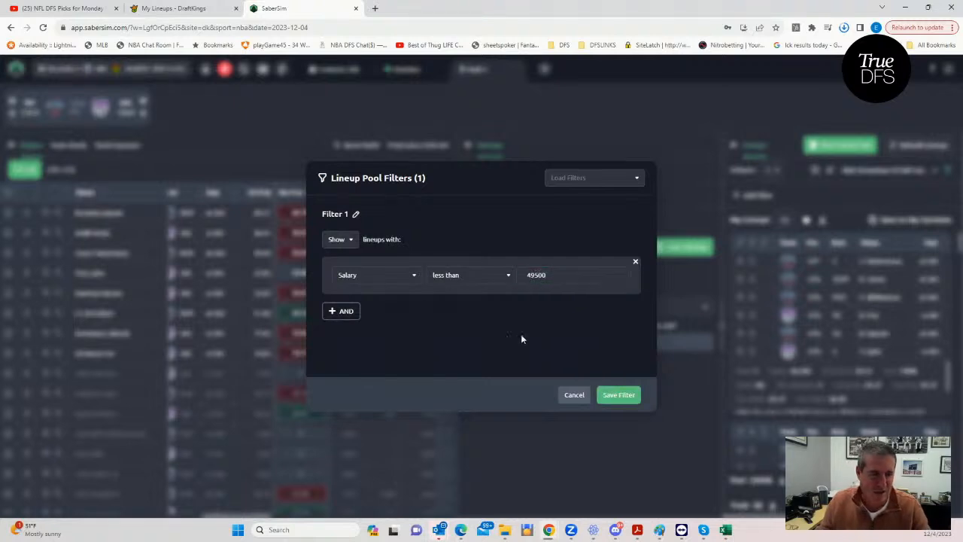
{"action": "left_click", "coordinate": [613, 394]}
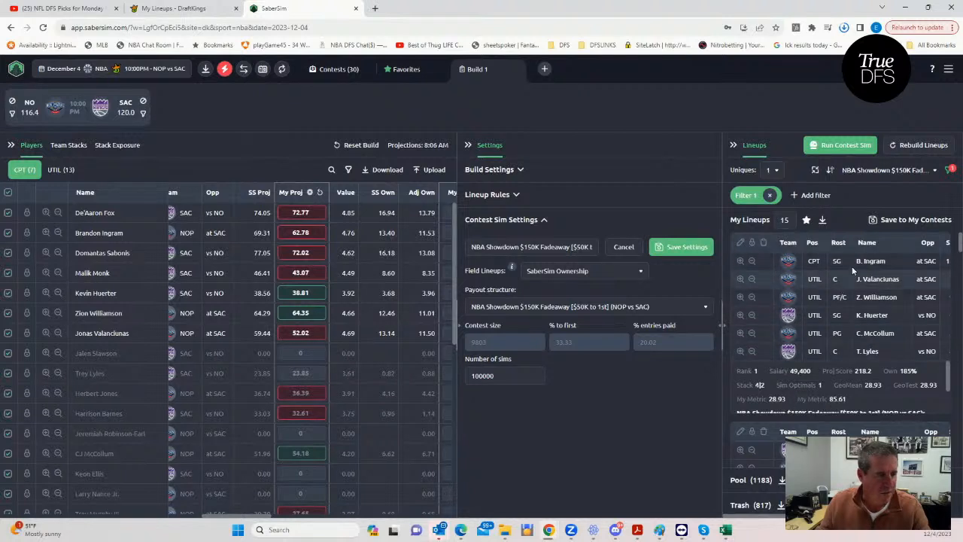
- Review the salary-filtered lineups and add the 15 in My Lineups to the favorites
{"action": "scroll", "coordinate": [864, 324], "scroll_direction": "down", "scroll_amount": 3}
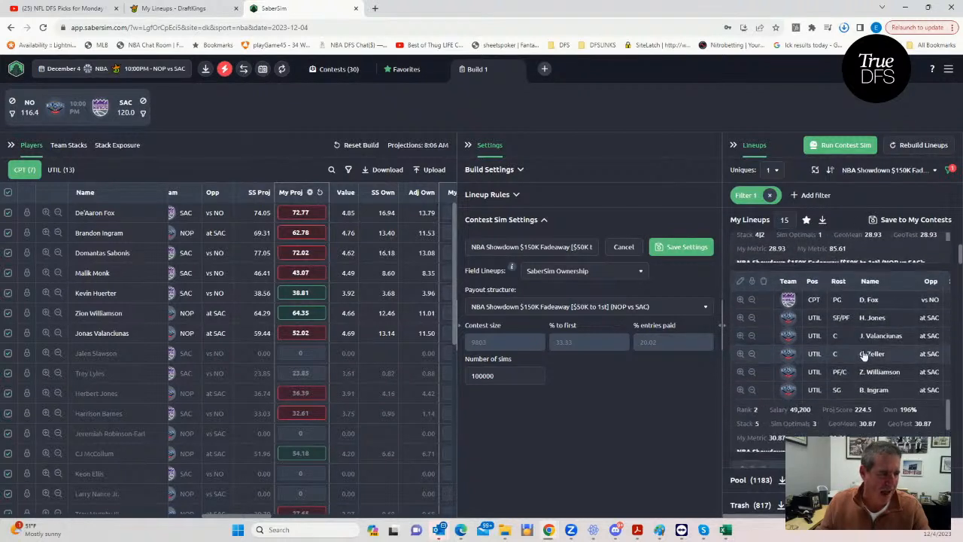
{"action": "scroll", "coordinate": [865, 391], "scroll_direction": "down", "scroll_amount": 2}
{"action": "scroll", "coordinate": [886, 428], "scroll_direction": "down", "scroll_amount": 3}
{"action": "scroll", "coordinate": [840, 449], "scroll_direction": "down", "scroll_amount": 1}
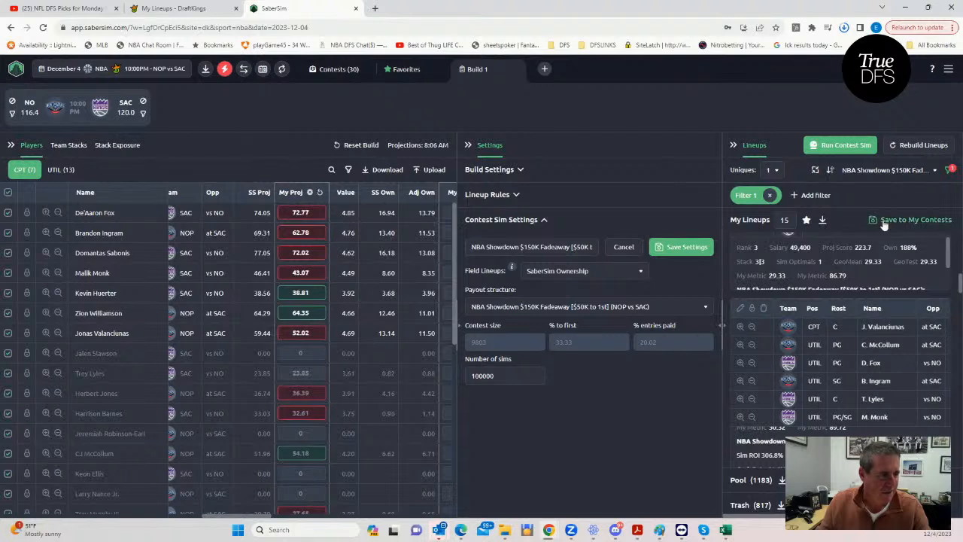
- Save the 30 favorite lineups to the NBA Showdown $150K Fadeaway contest and download the selected entries
{"action": "left_click", "coordinate": [399, 71]}
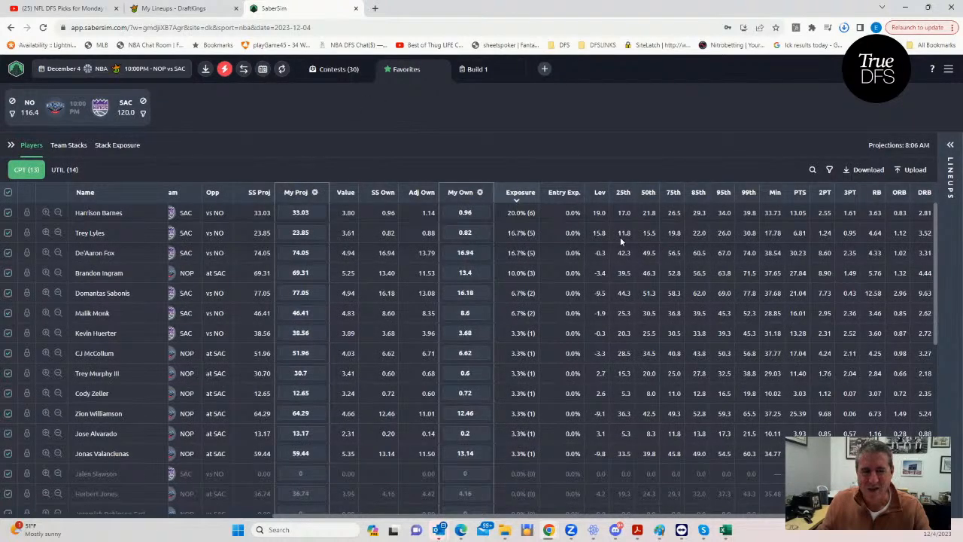
{"action": "left_click", "coordinate": [950, 150]}
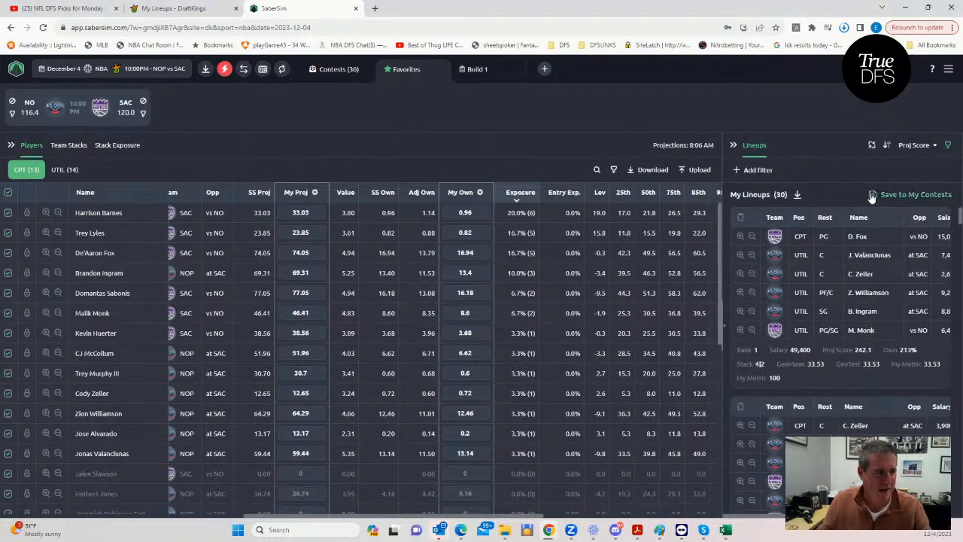
{"action": "left_click", "coordinate": [872, 195]}
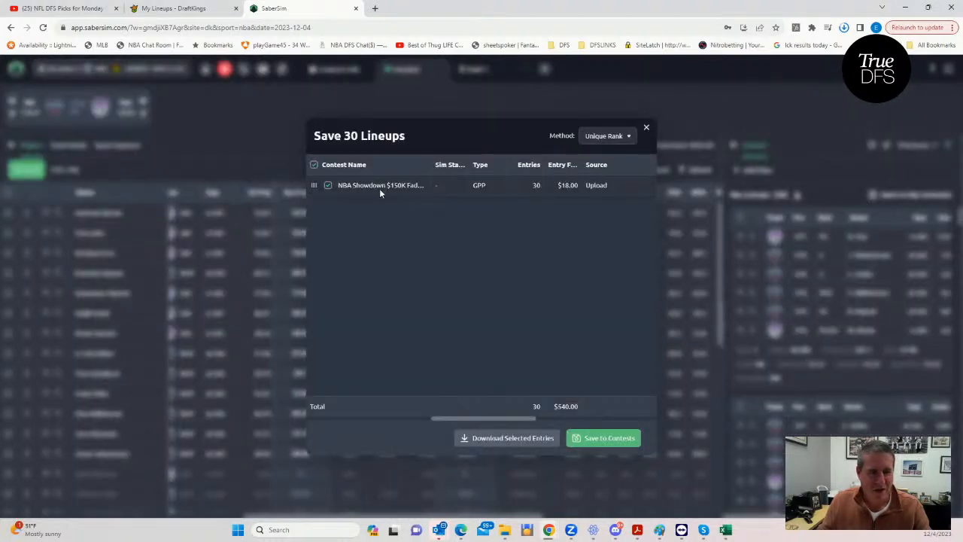
{"action": "left_click", "coordinate": [594, 437]}
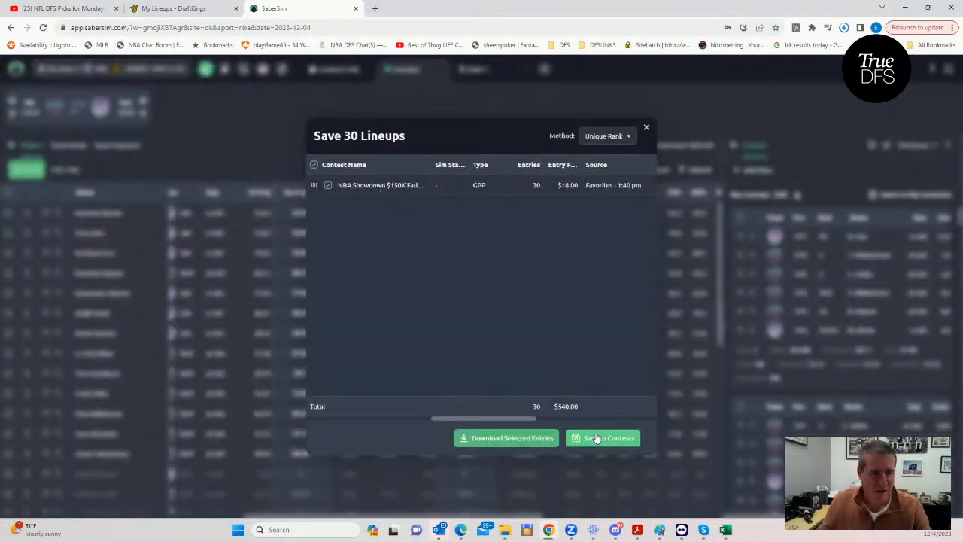
{"action": "left_click", "coordinate": [646, 129]}
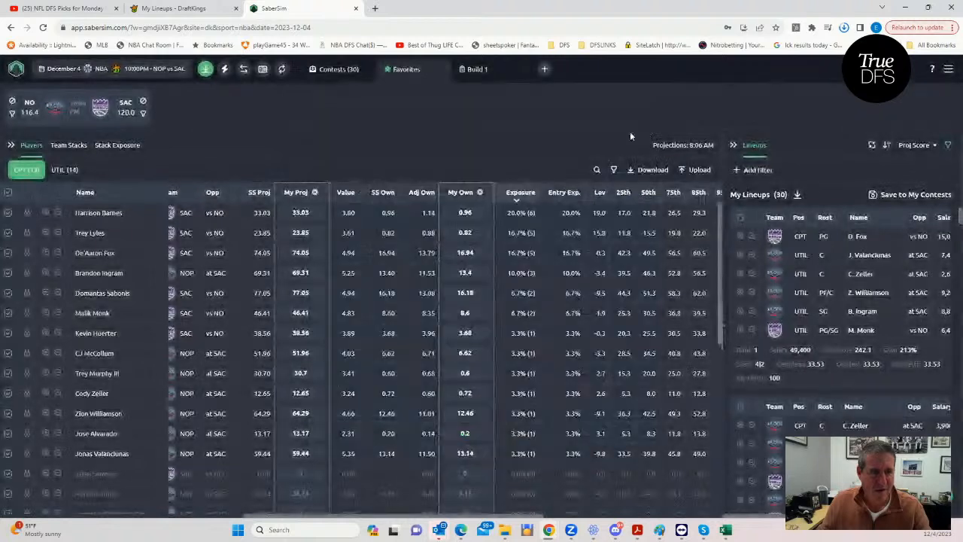
- Switch to DraftKings, upload the entries_dk_showdown_nba_2023-12-04_nop vs sac file to edit the entries, and return to the Lineups page
{"action": "left_click", "coordinate": [194, 11]}
{"action": "left_click", "coordinate": [675, 138]}
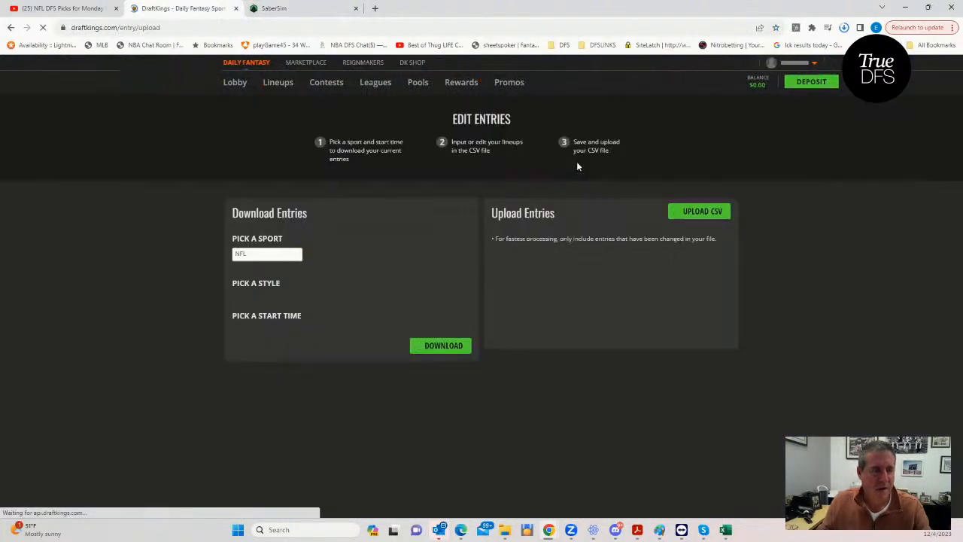
{"action": "left_click", "coordinate": [700, 211]}
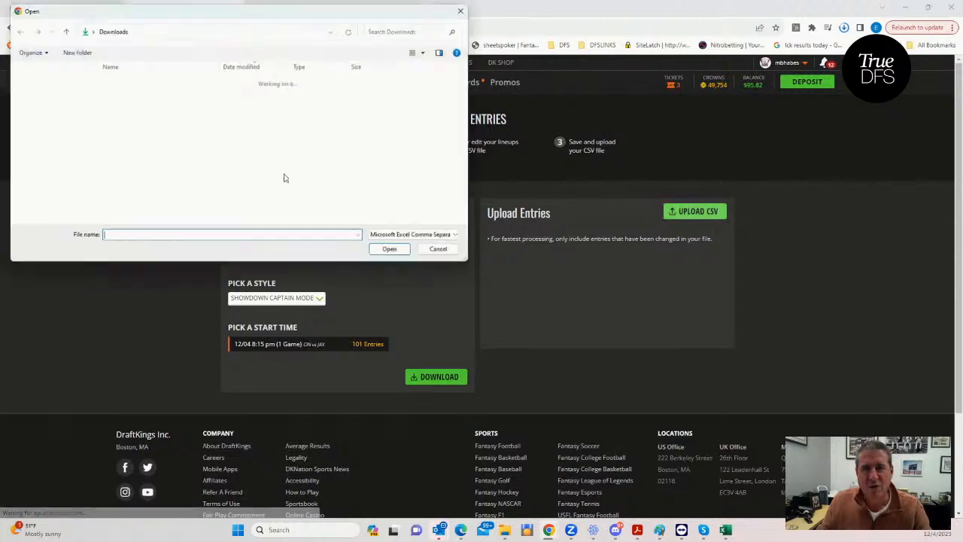
{"action": "left_click", "coordinate": [171, 98]}
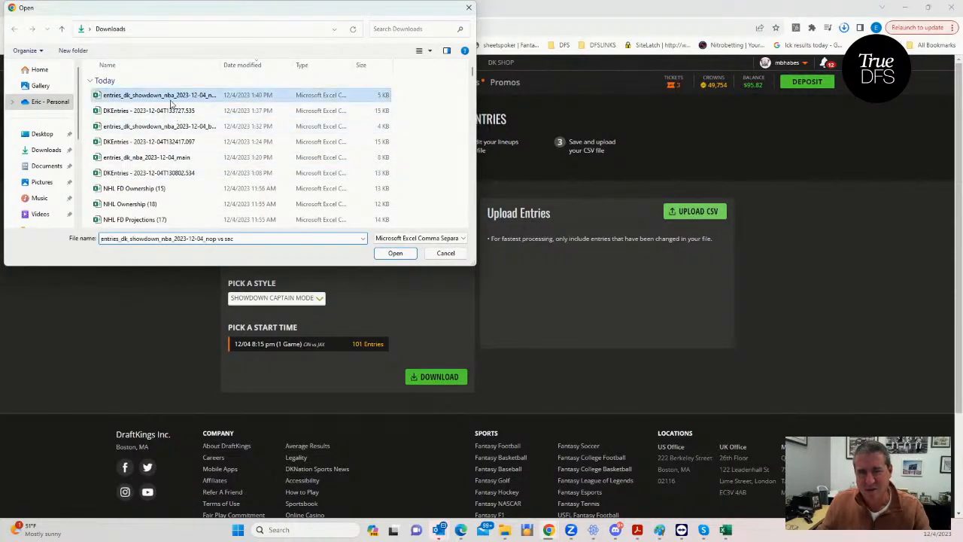
{"action": "left_click", "coordinate": [395, 253]}
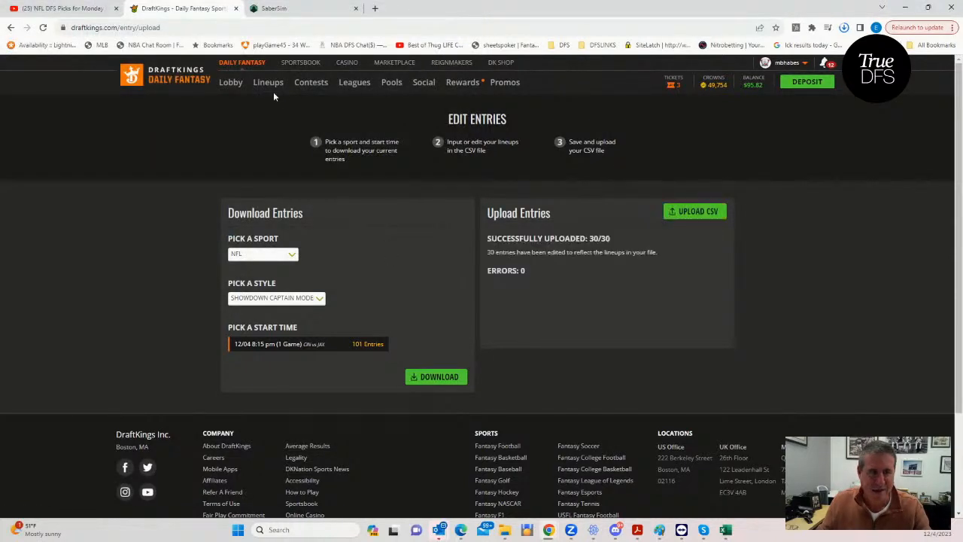
{"action": "left_click", "coordinate": [267, 84]}
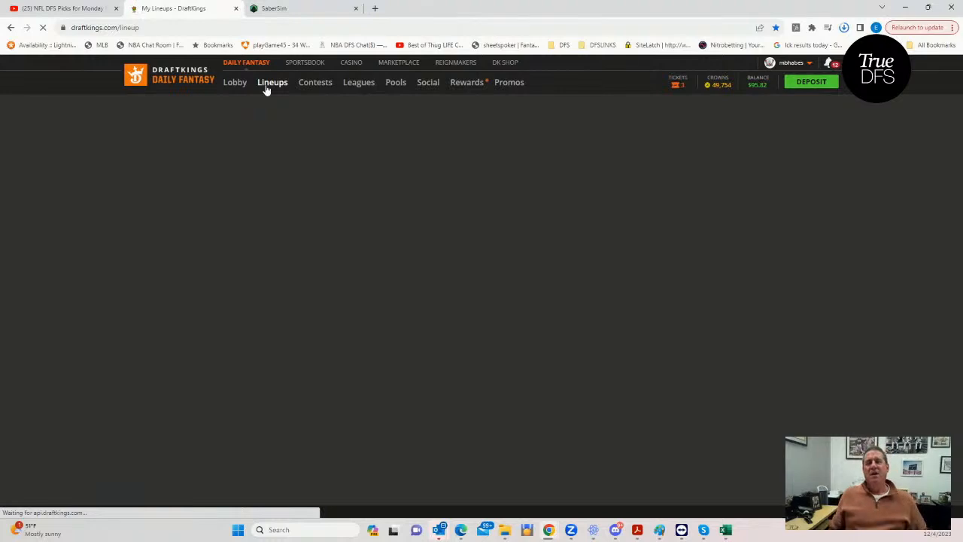